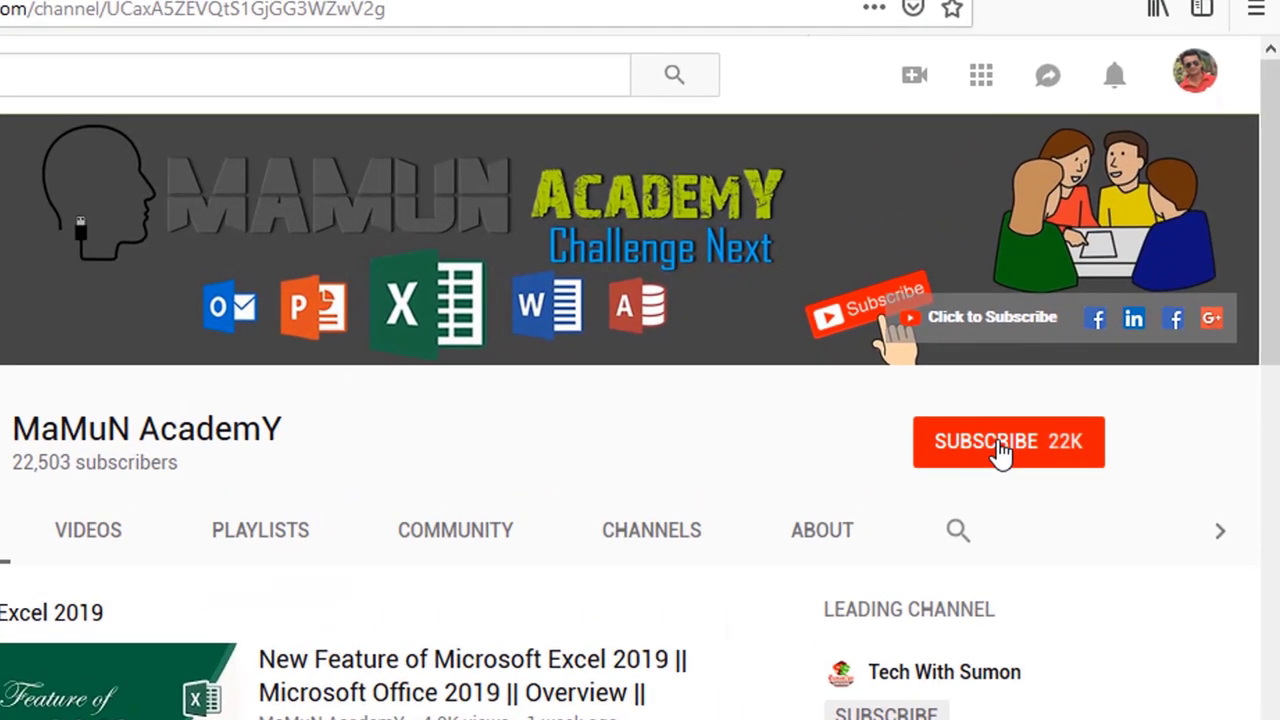
Subscribe to the tutorial channel, turn on its notifications, and view the notifications list
click(1089, 376)
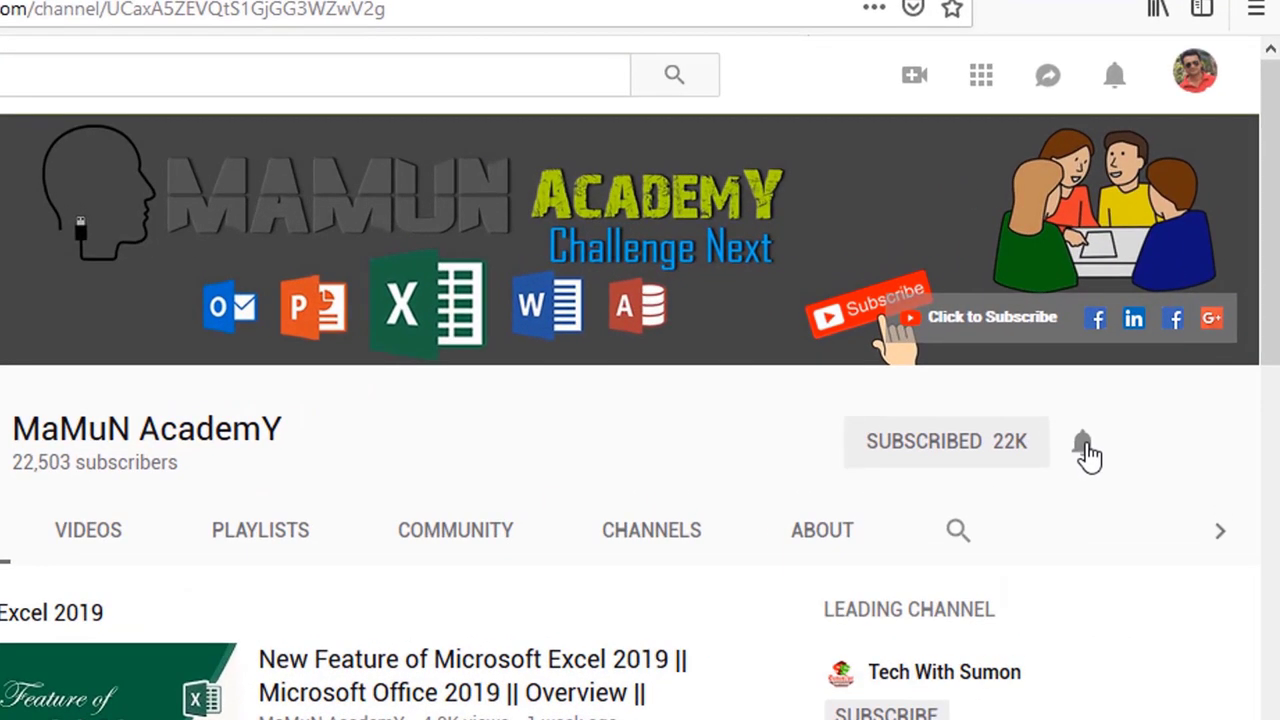
click(1084, 448)
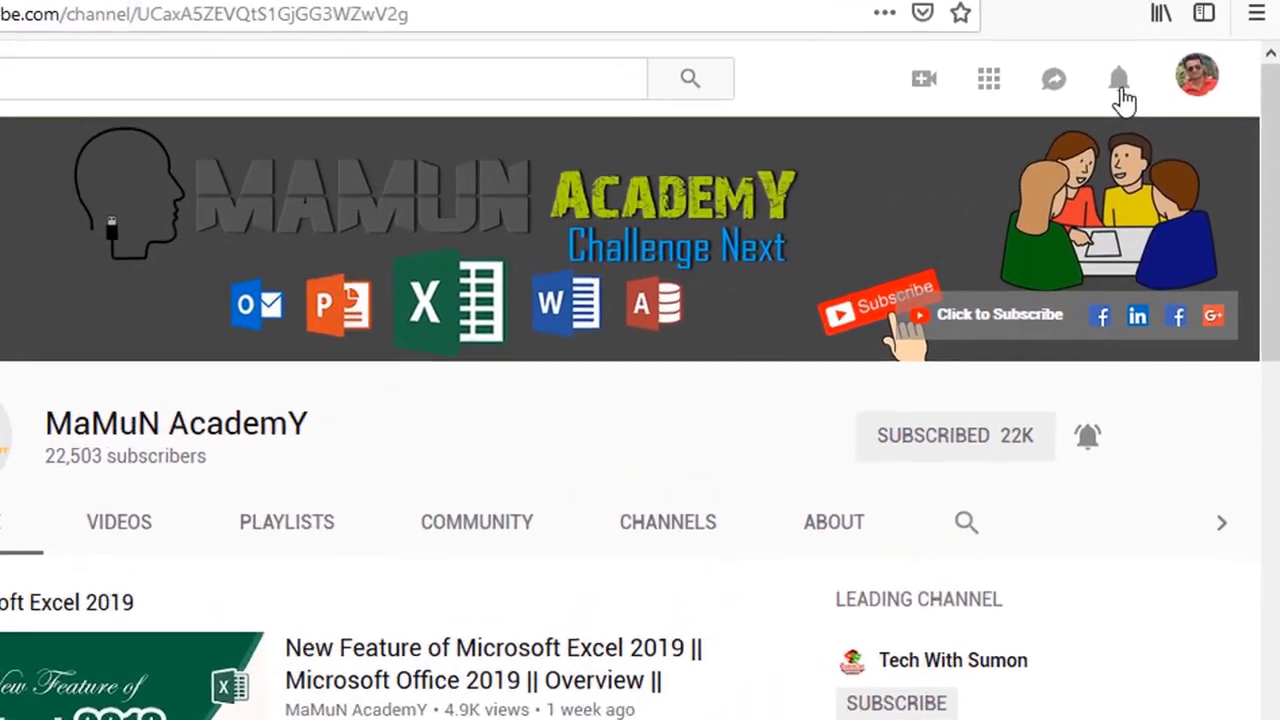
click(1120, 88)
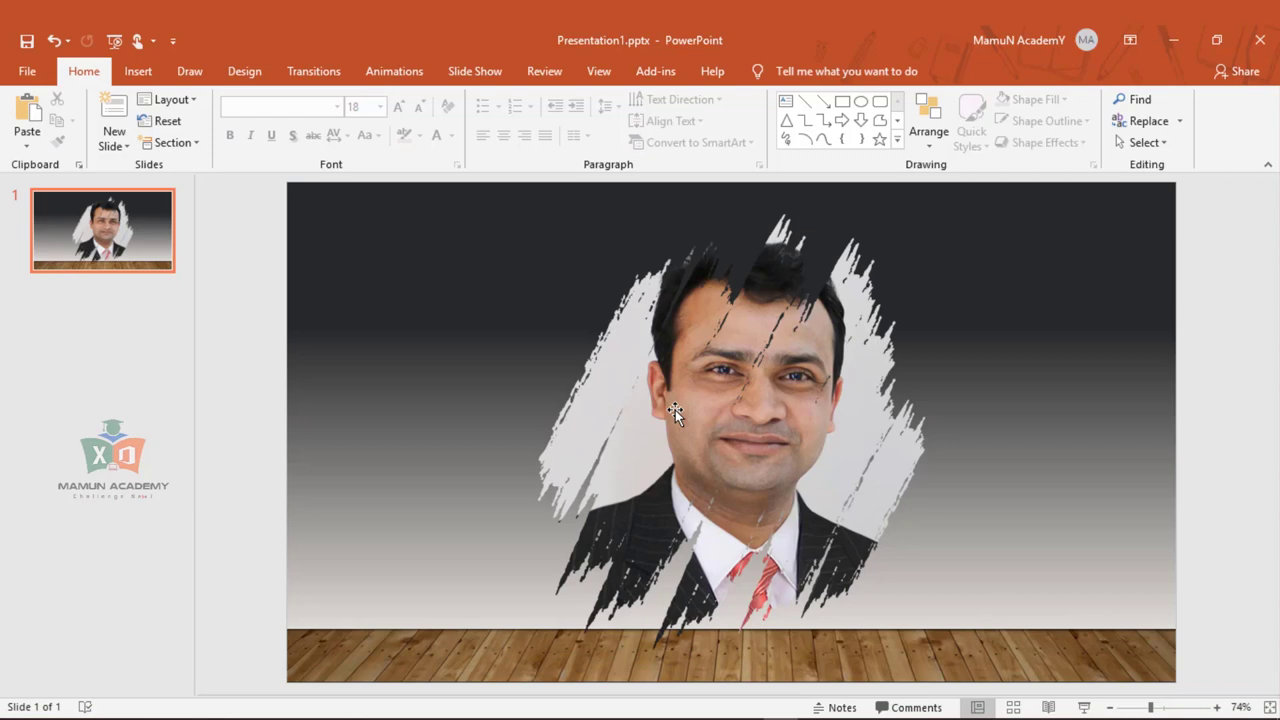
Move the brush-stroke portrait to the slide's right side and shrink it from a corner
click(675, 413)
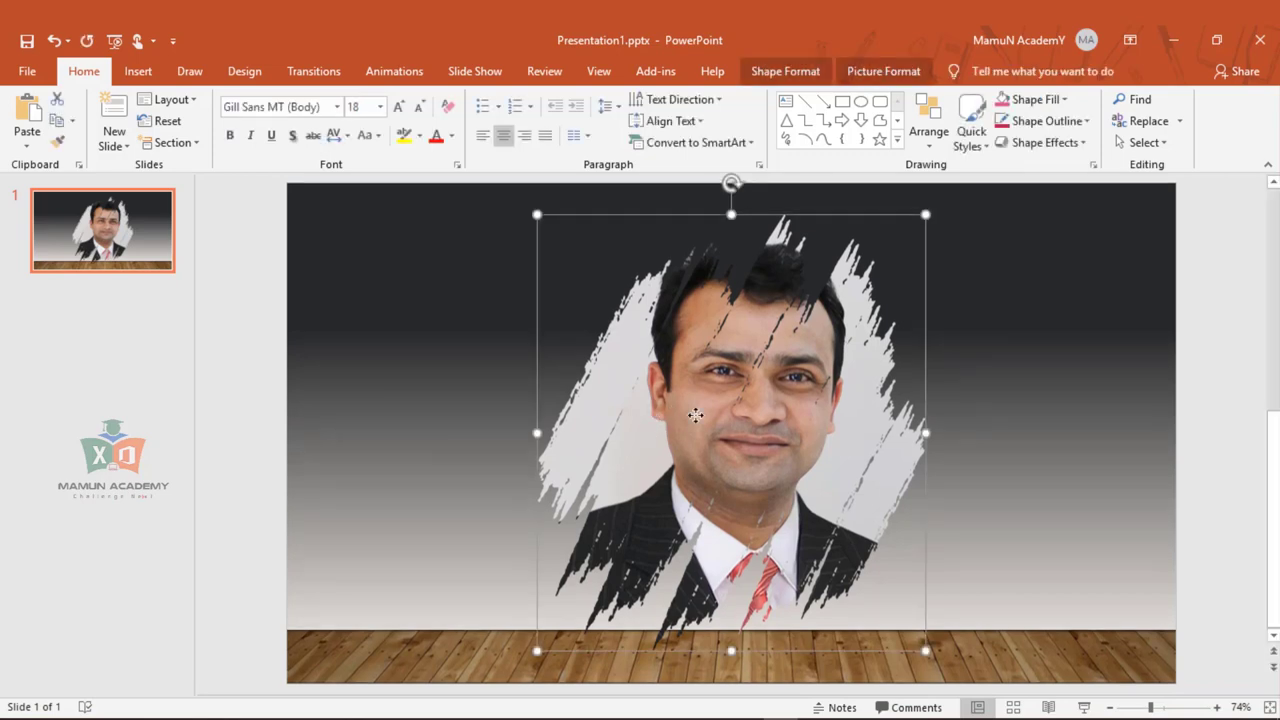
drag(694, 414, 914, 409)
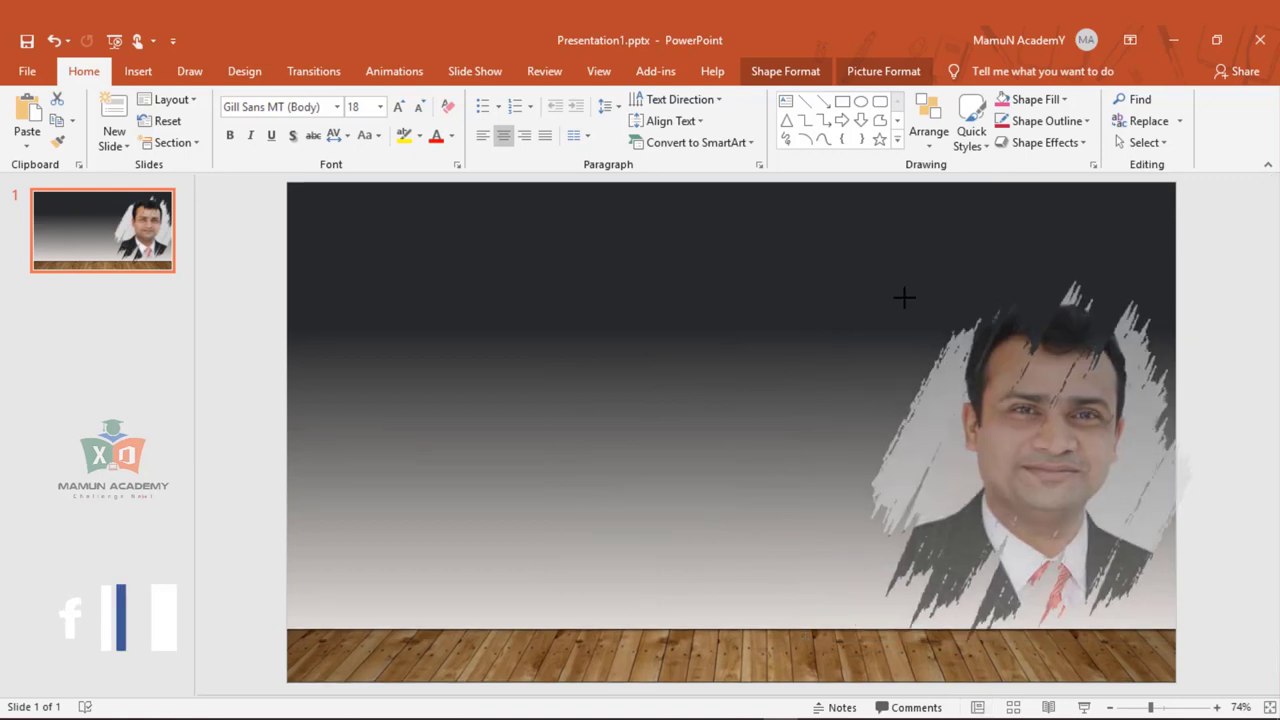
mouse_move(903, 297)
mouse_down()
mouse_move(1015, 415)
mouse_move(985, 415)
mouse_up()
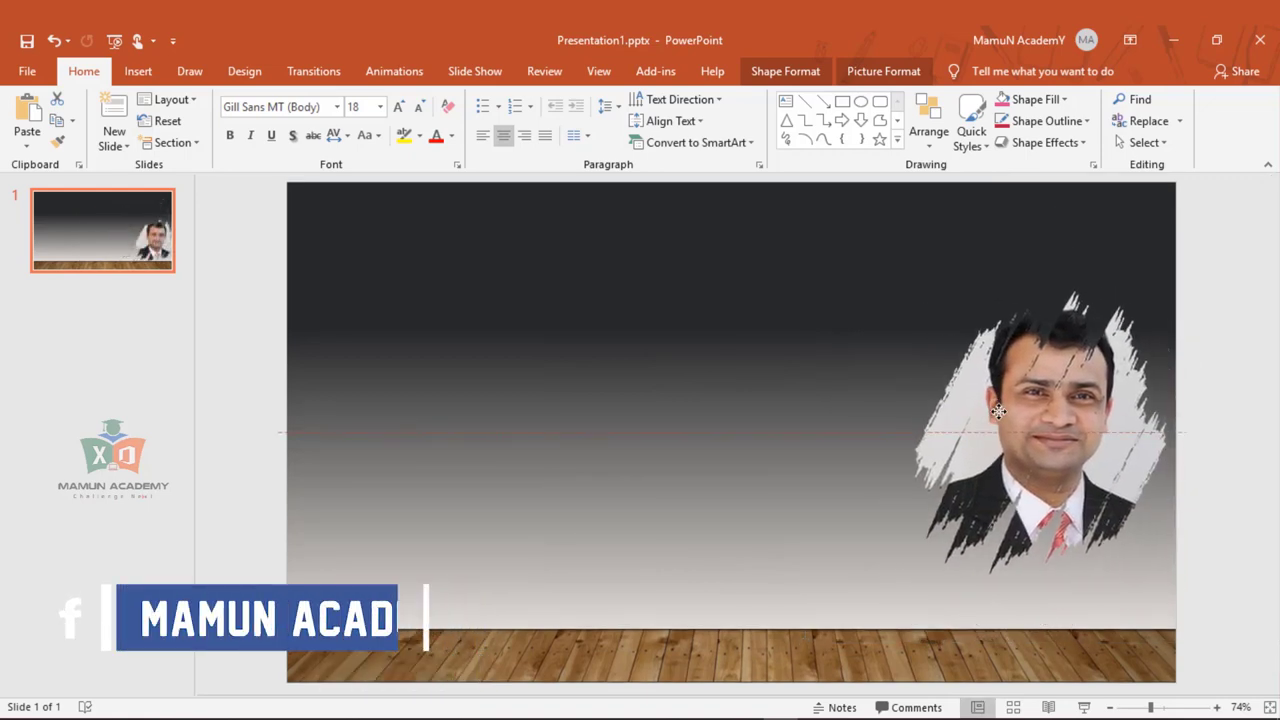
click(599, 389)
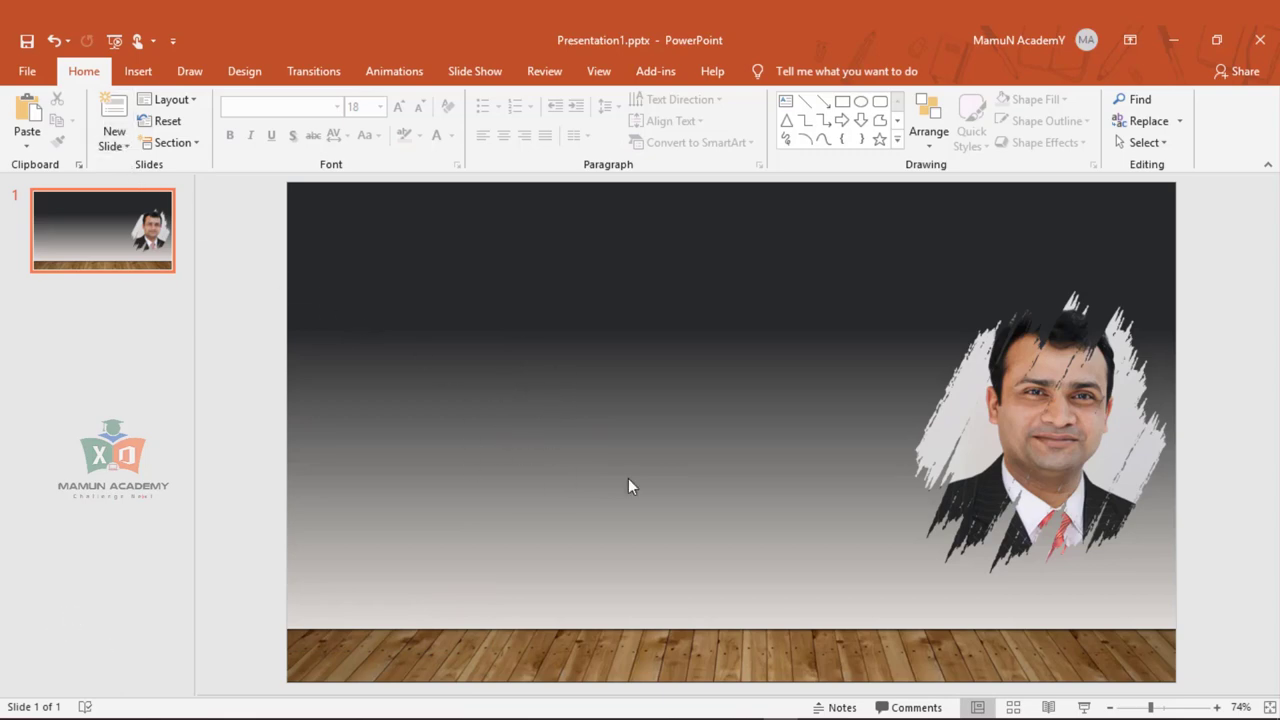
Insert a text box on the slide holding the character I
click(138, 71)
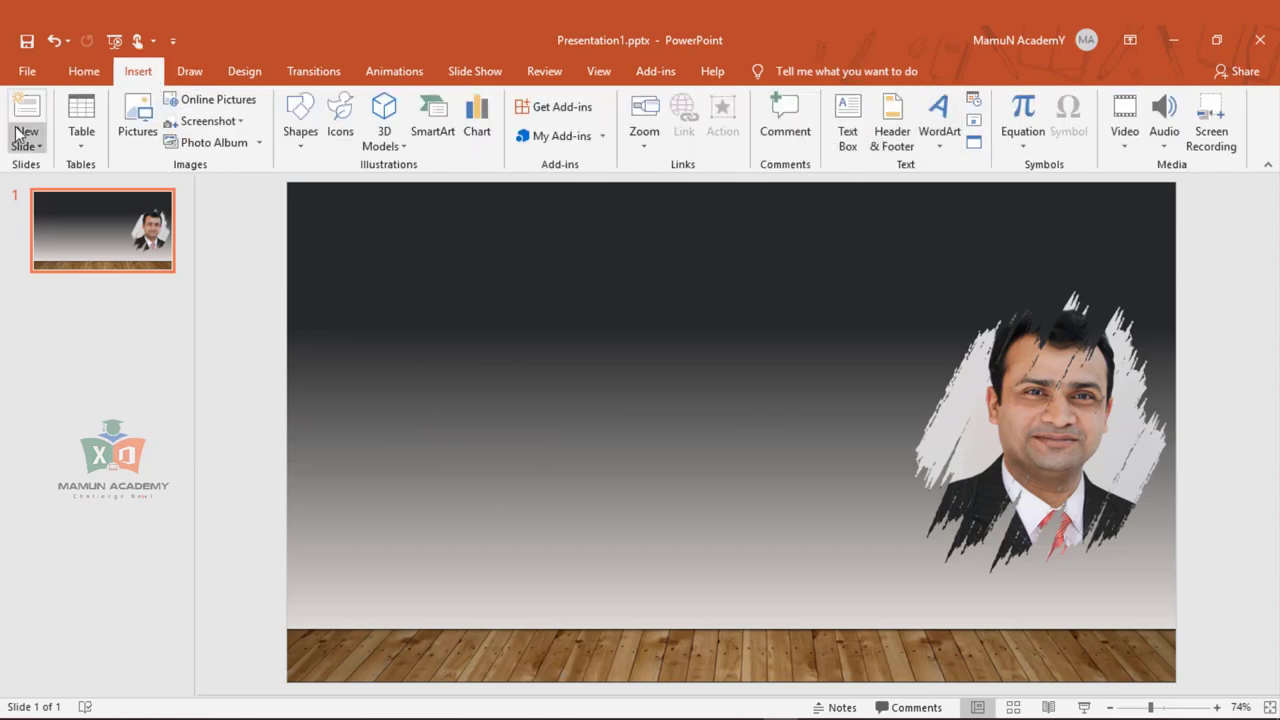
click(847, 128)
click(477, 371)
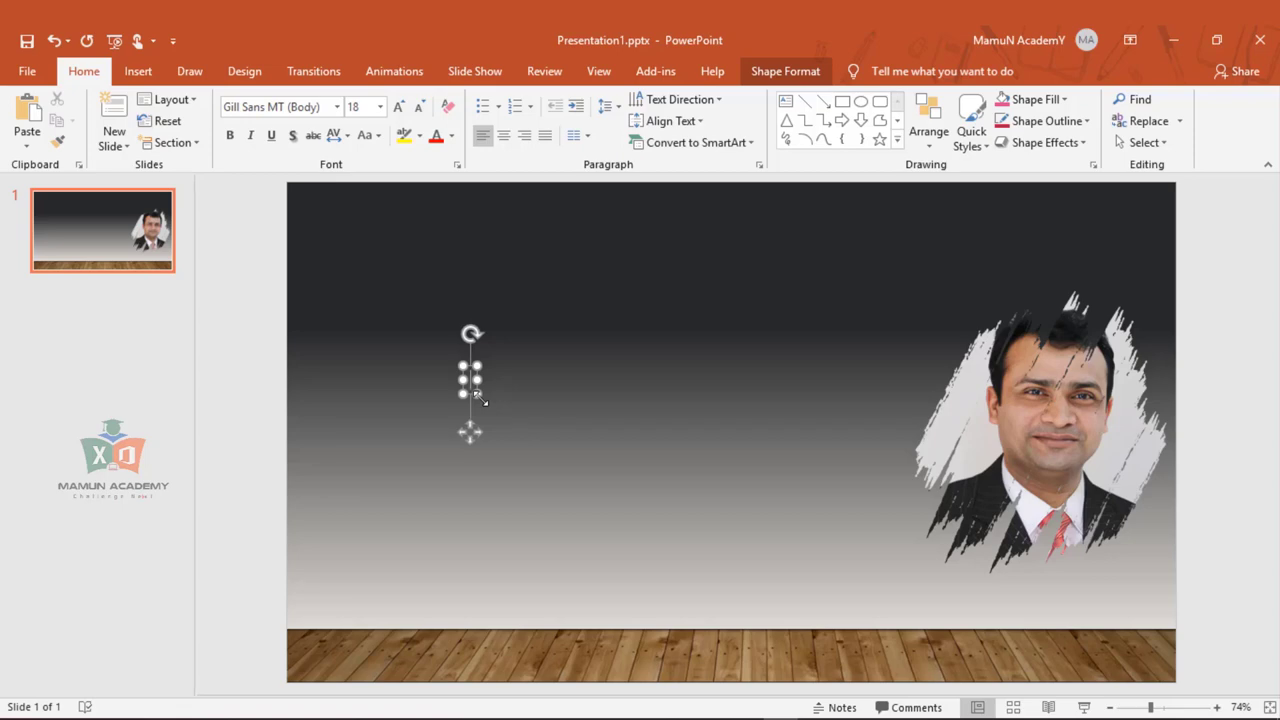
drag(477, 396, 487, 396)
Set the character to size 340 in the Road Rage font and position it left of the portrait
key(ctrl+a)
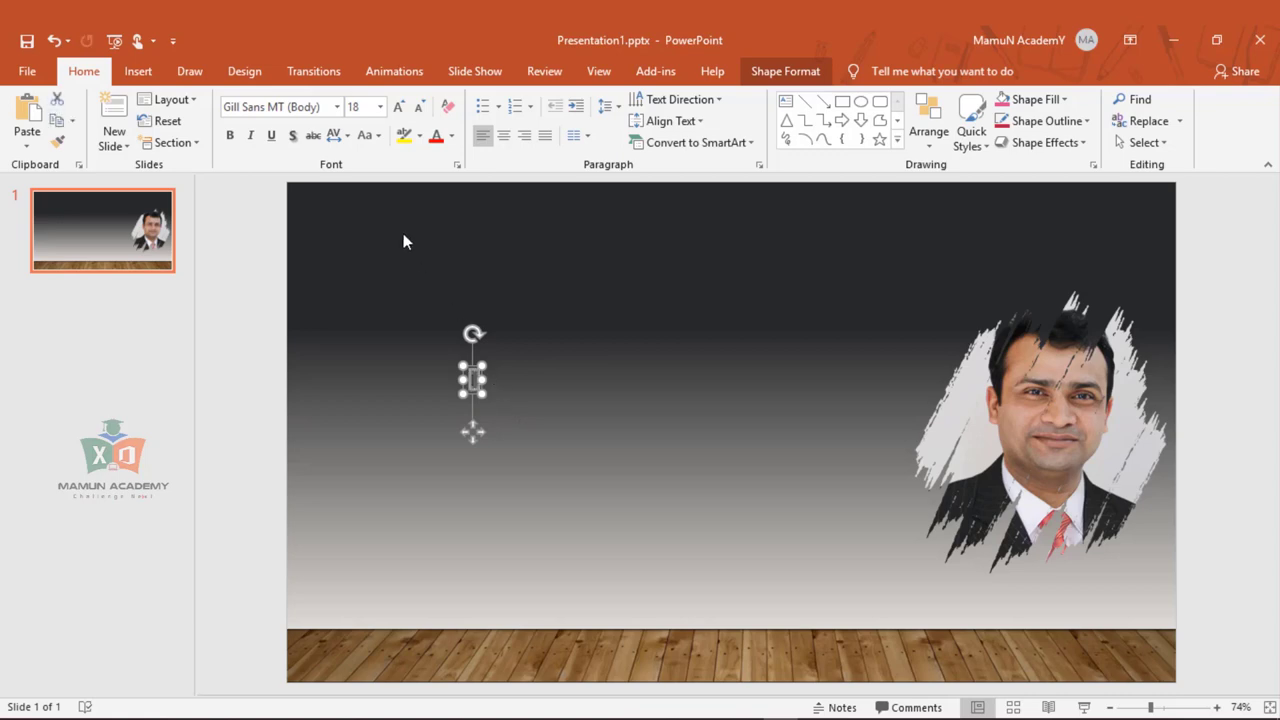
click(364, 108)
text(340)
key(Return)
drag(551, 364, 620, 260)
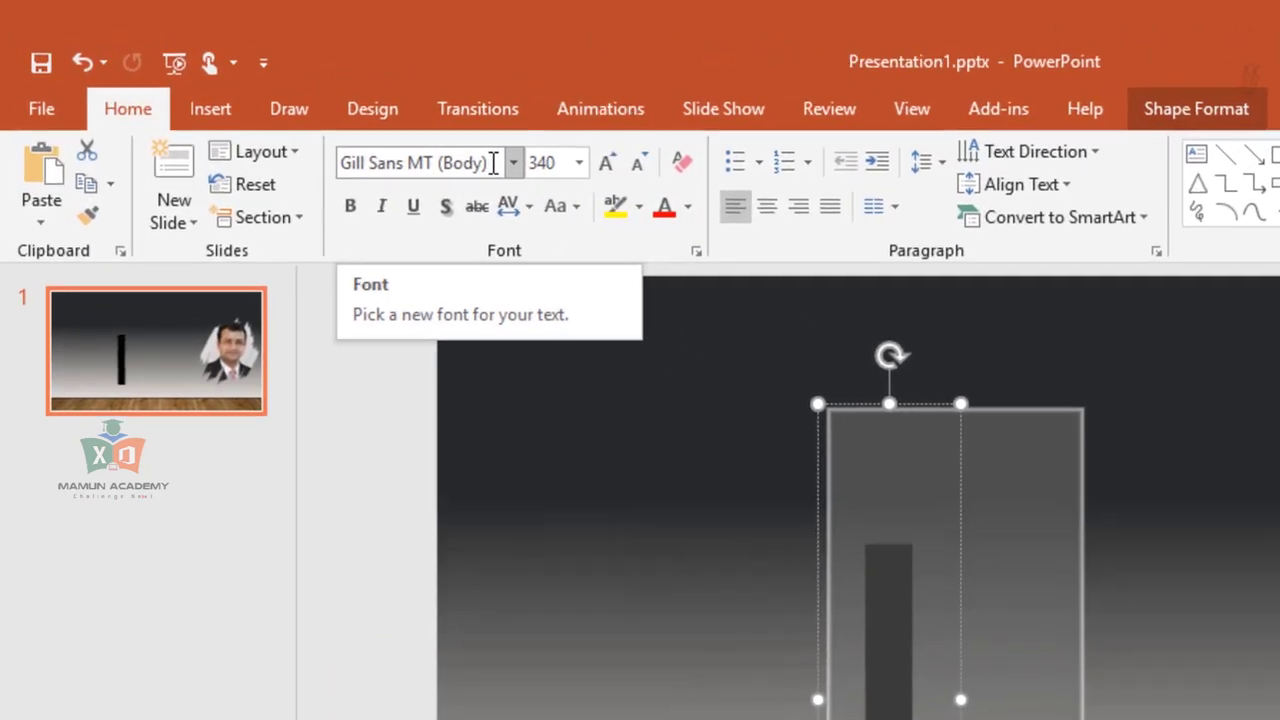
click(322, 106)
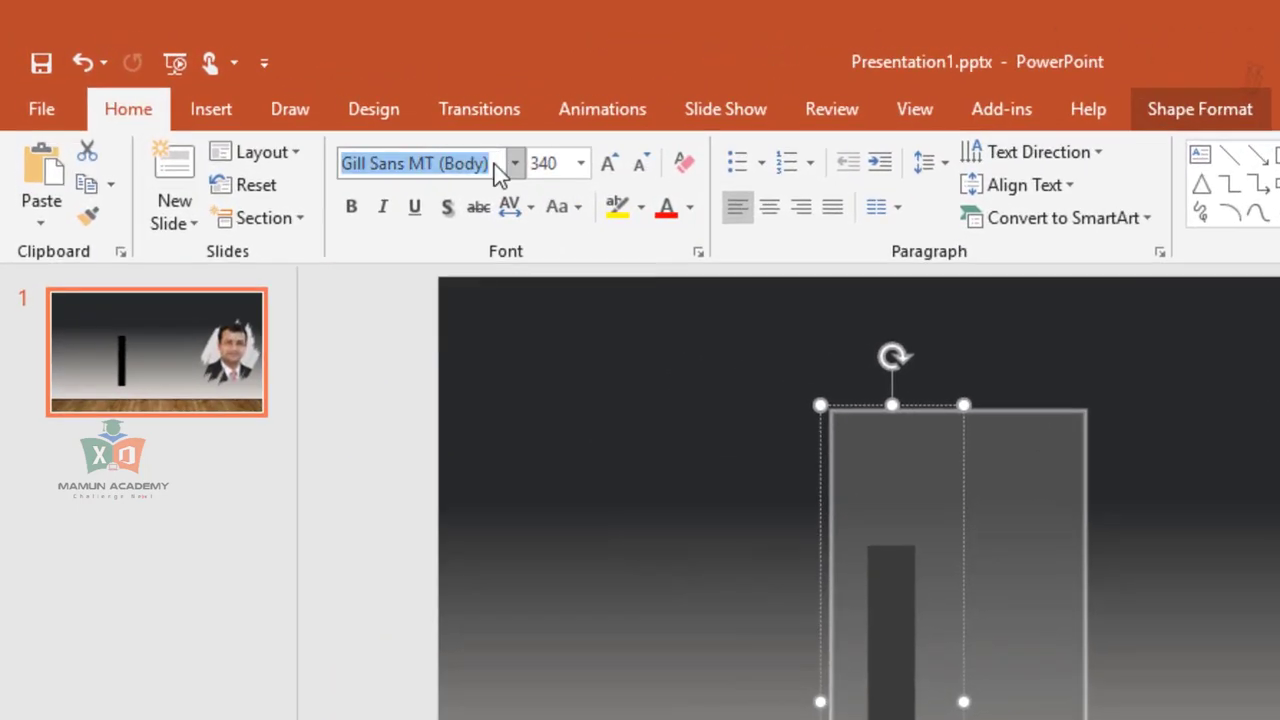
text(Road )
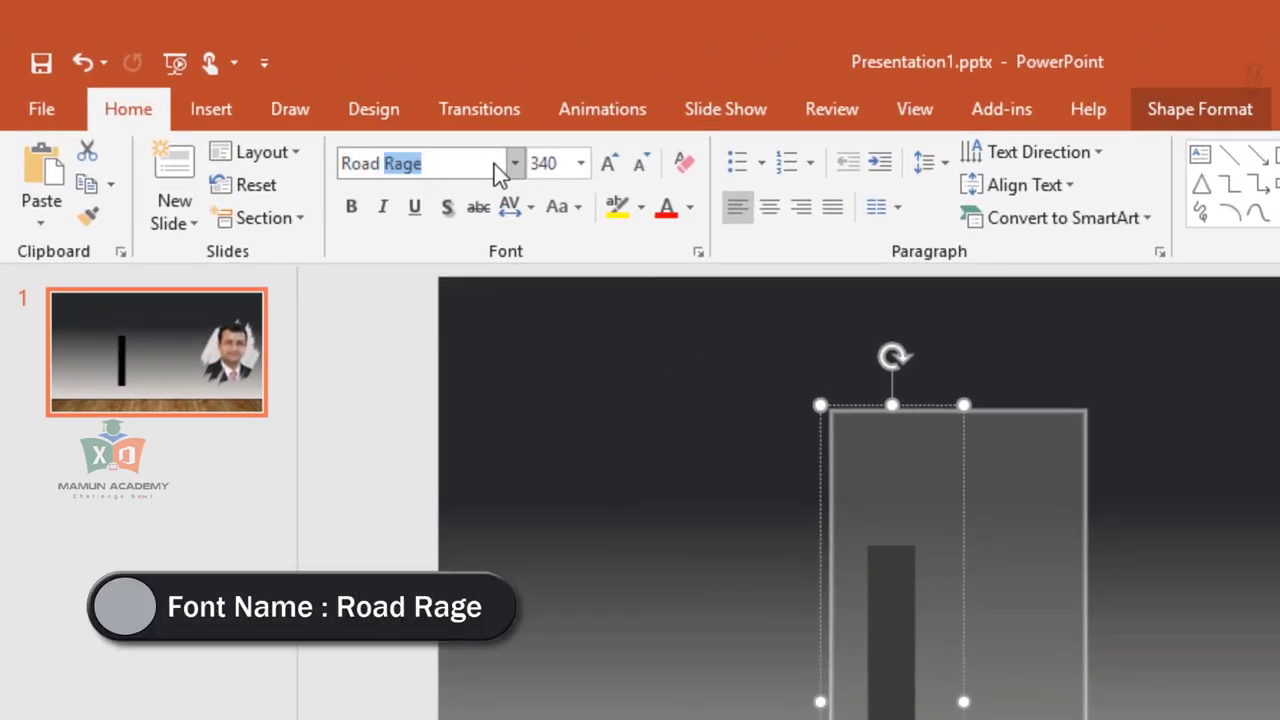
text(Rage)
key(Return)
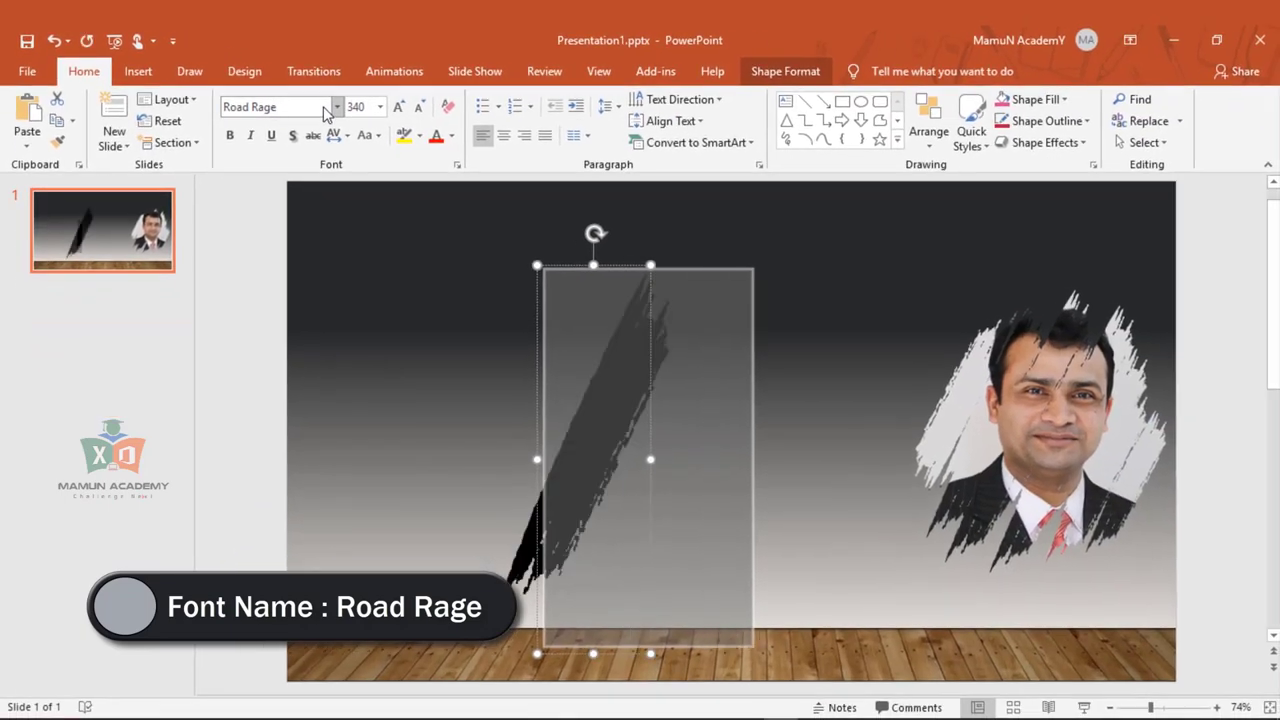
Drag the black brush-stroke text box up and to the left
click(473, 391)
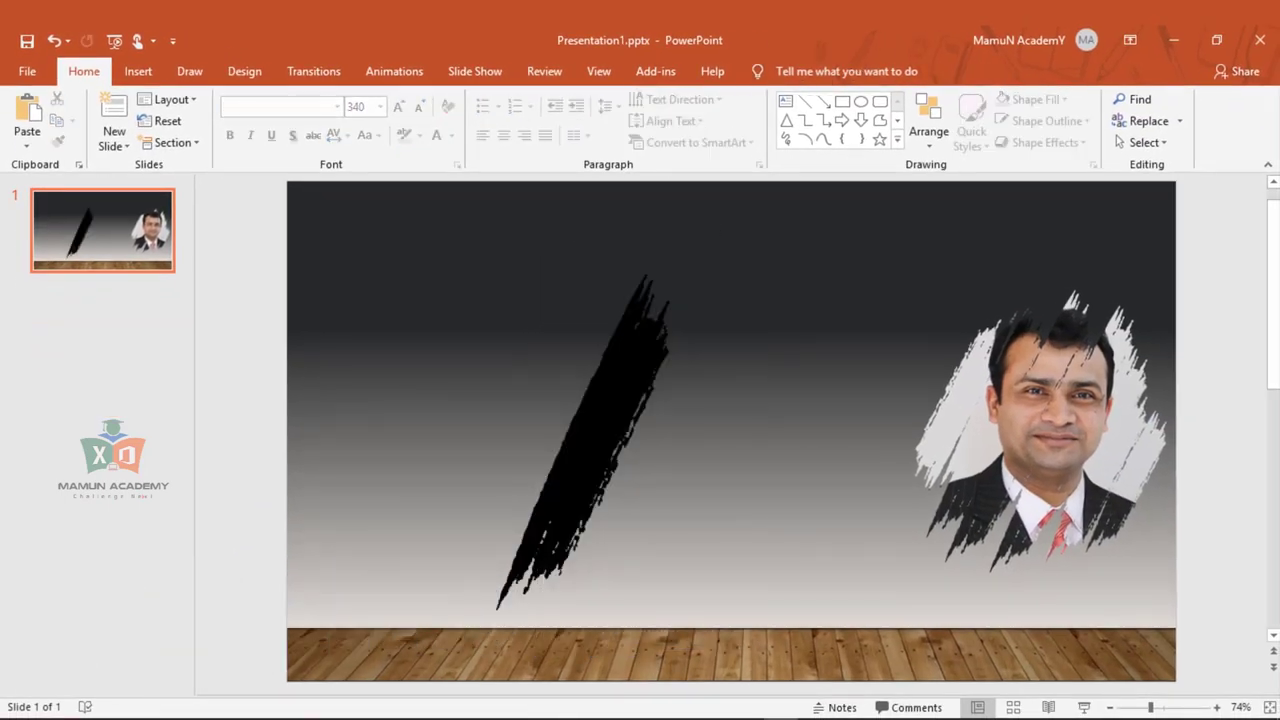
click(643, 413)
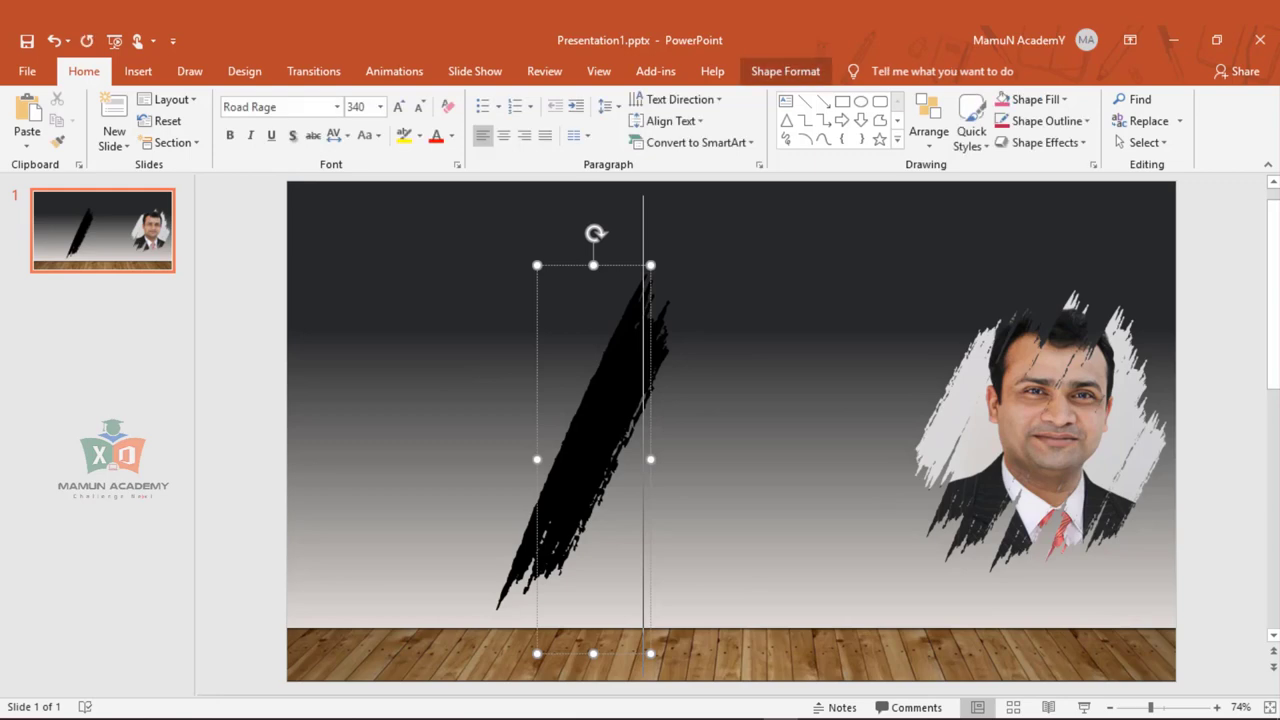
double_click(580, 397)
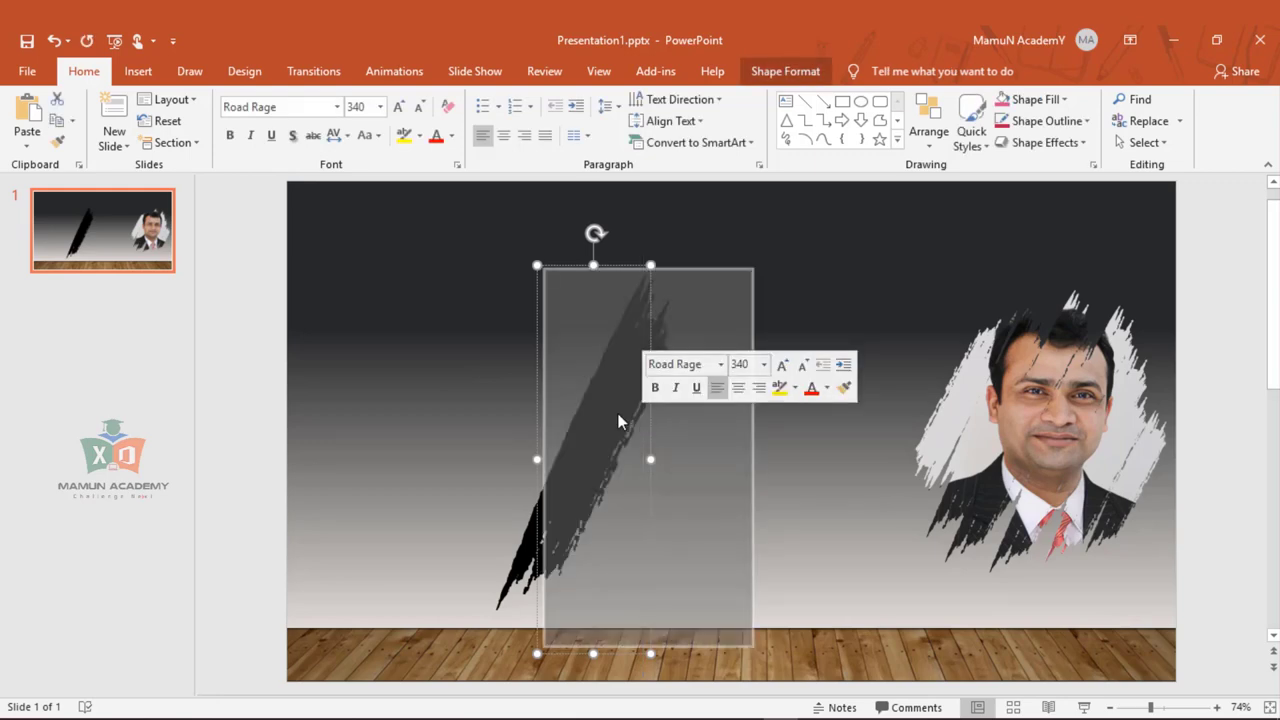
click(492, 378)
click(566, 426)
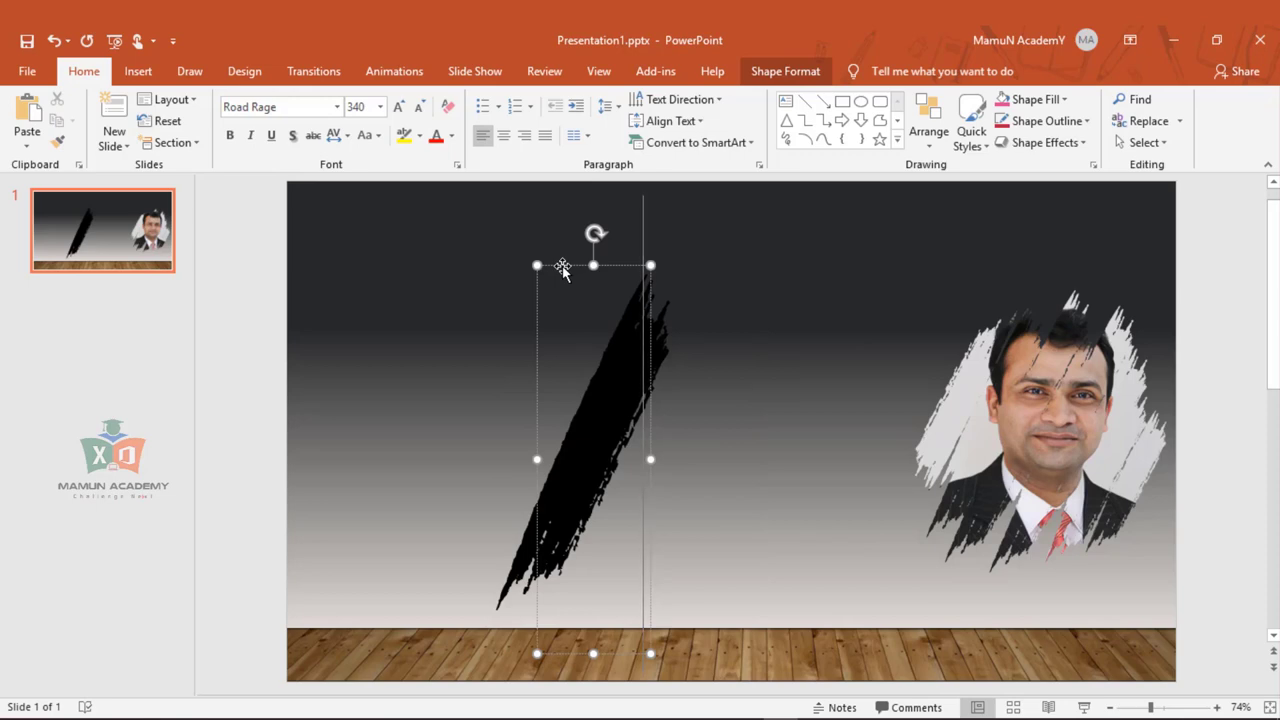
drag(563, 268, 499, 228)
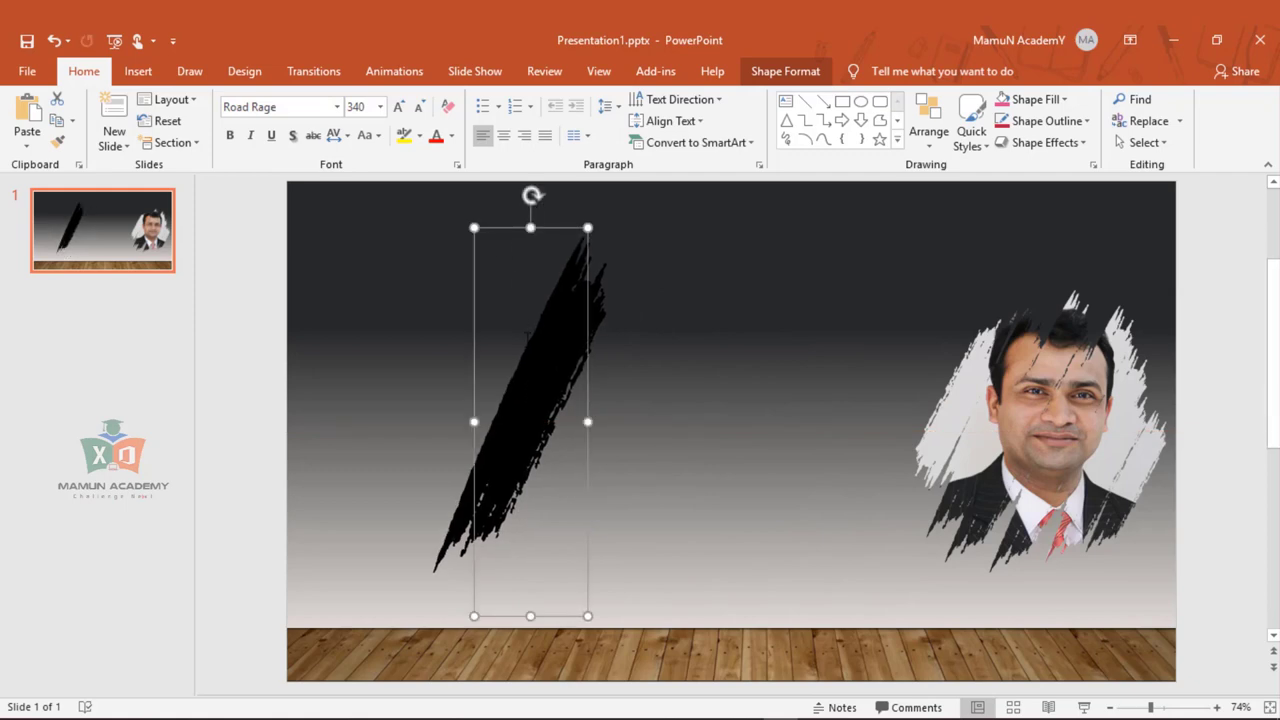
click(740, 390)
drag(545, 350, 545, 350)
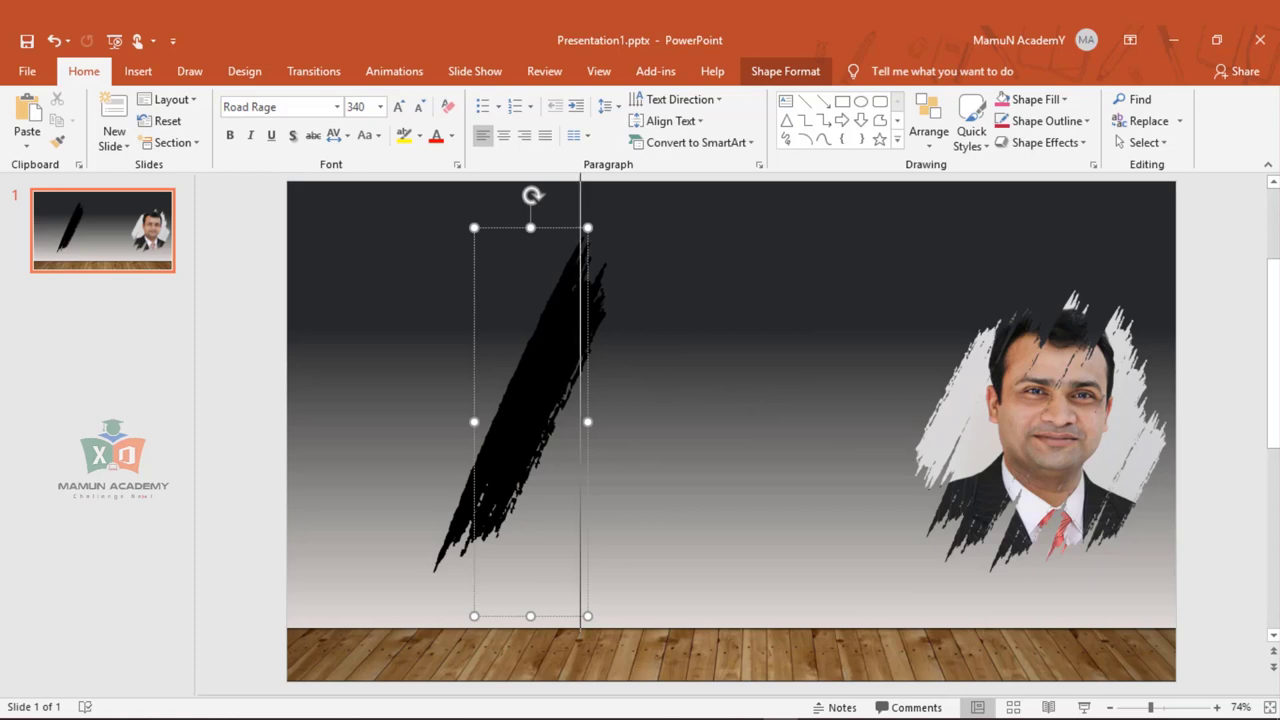
Raise the brush stroke slightly, then nudge the portrait a little up and right
click(669, 361)
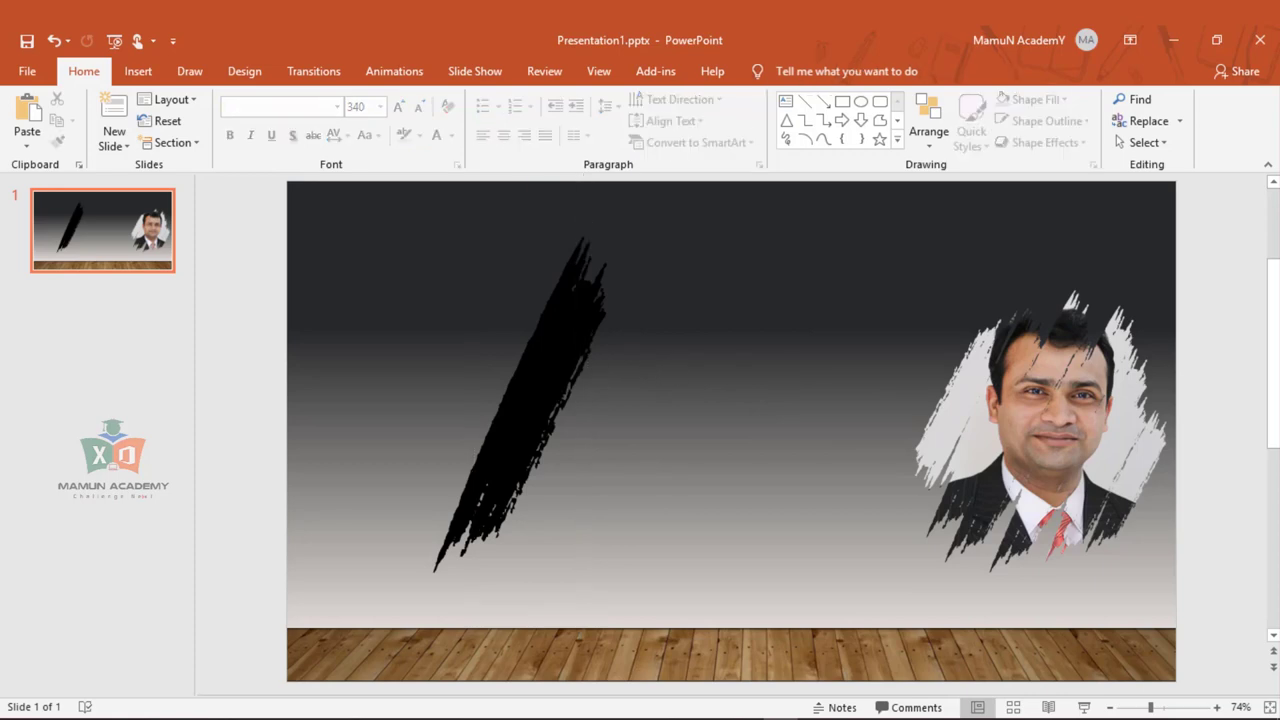
click(577, 366)
click(689, 343)
click(580, 360)
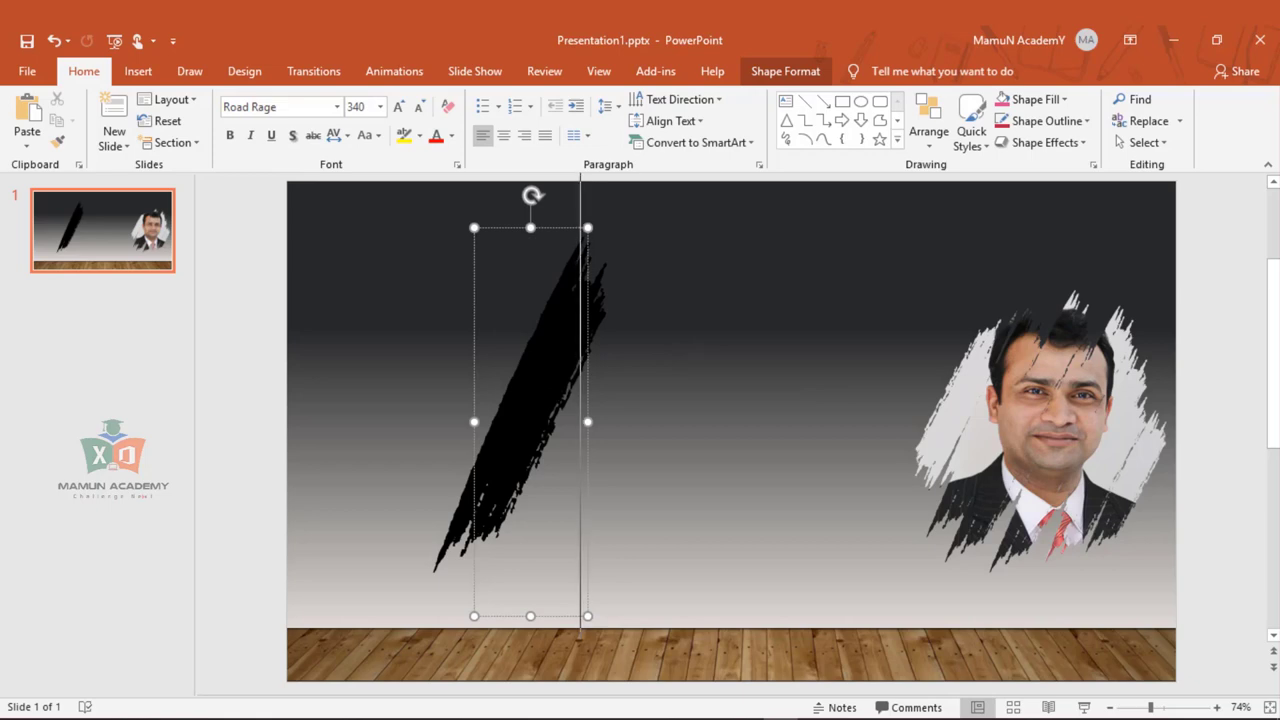
click(621, 376)
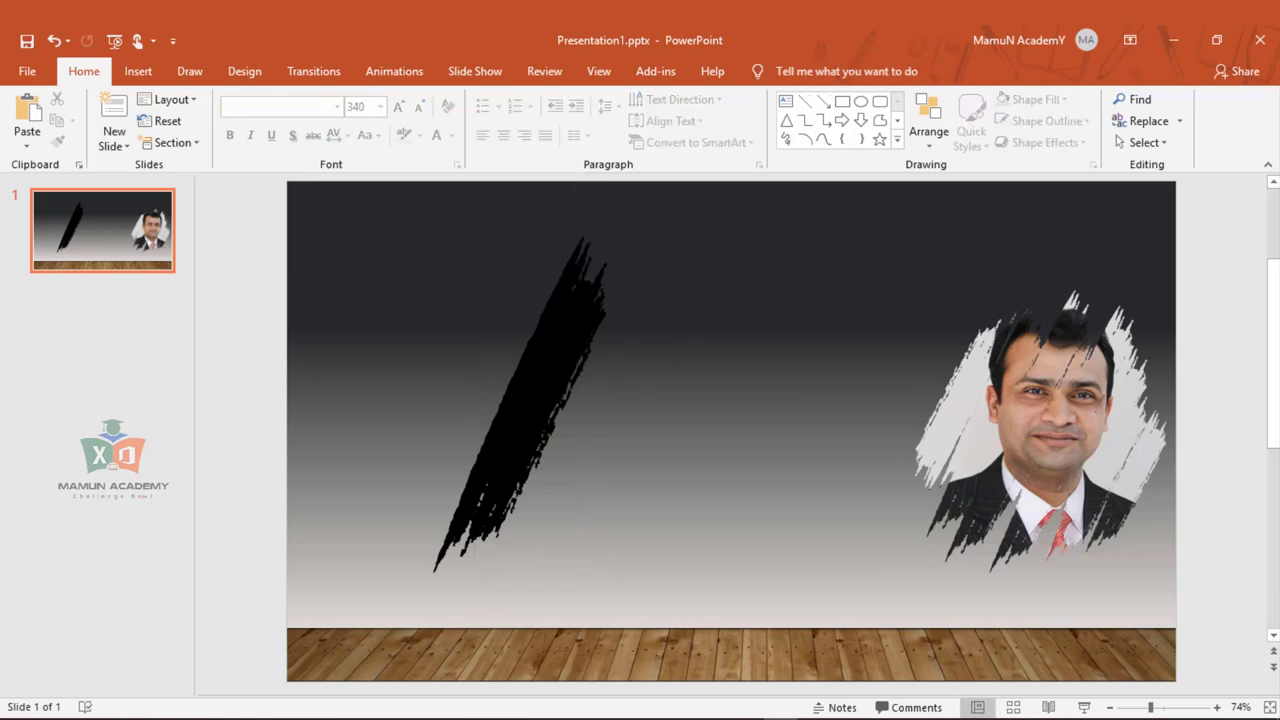
click(551, 282)
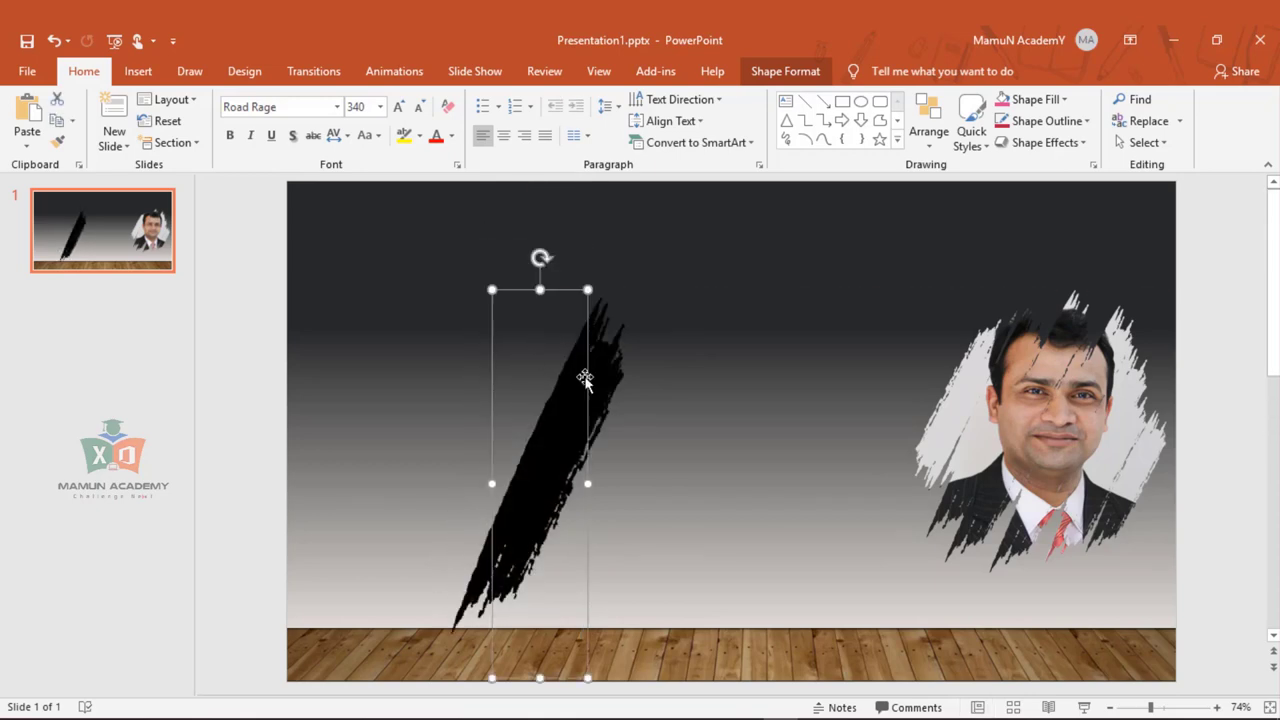
drag(586, 380, 593, 321)
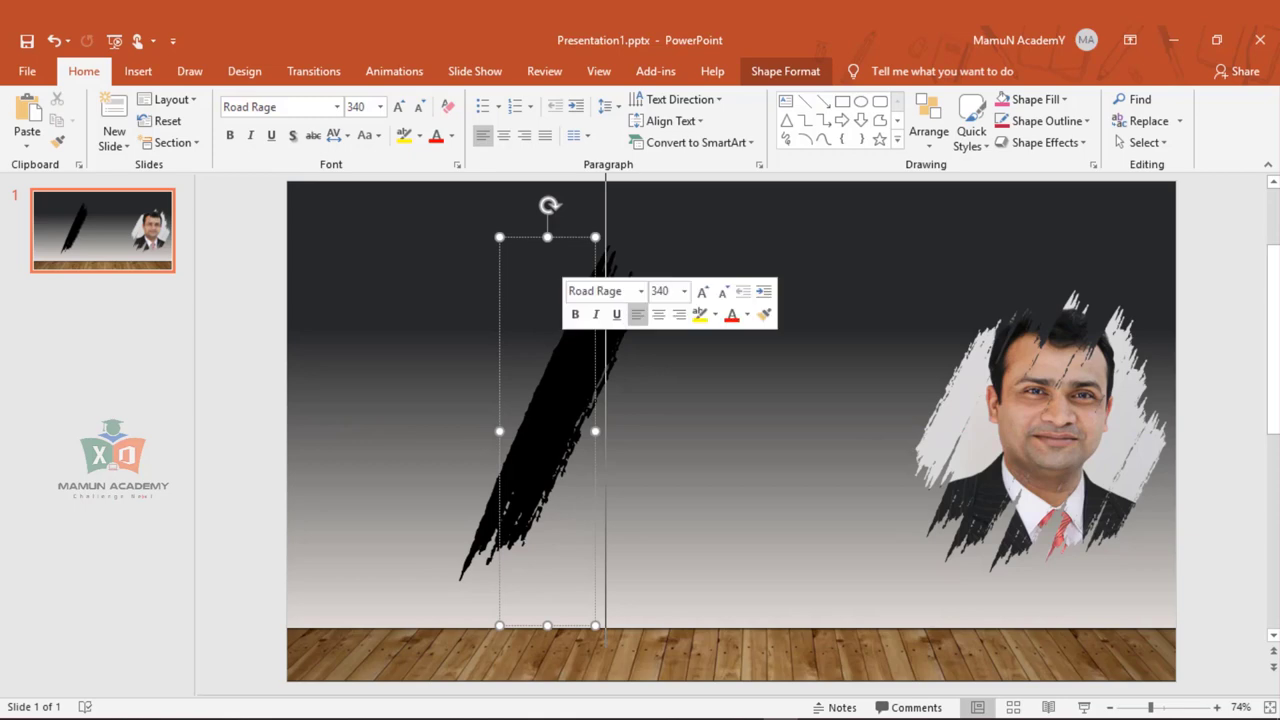
click(659, 402)
mouse_move(1011, 449)
mouse_down()
mouse_move(1036, 400)
mouse_move(1036, 412)
mouse_up()
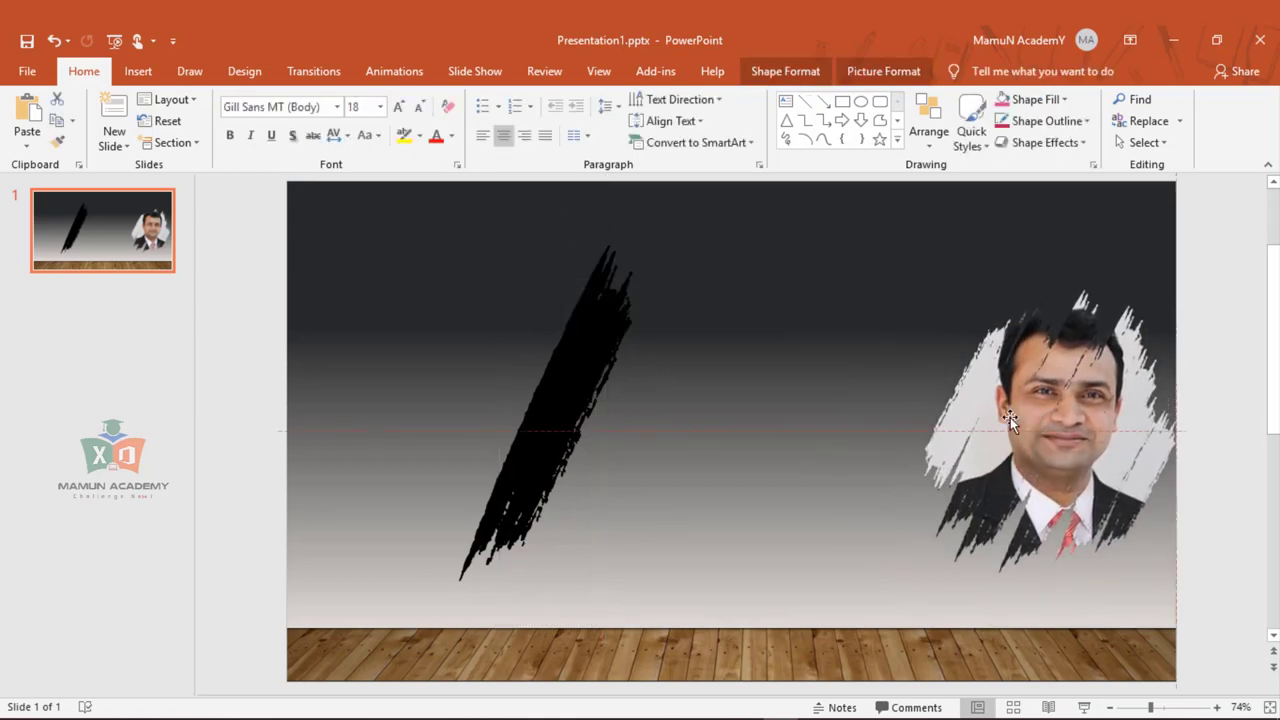
Draw a rectangle covering the brush stroke and send it behind the stroke
click(507, 400)
click(569, 235)
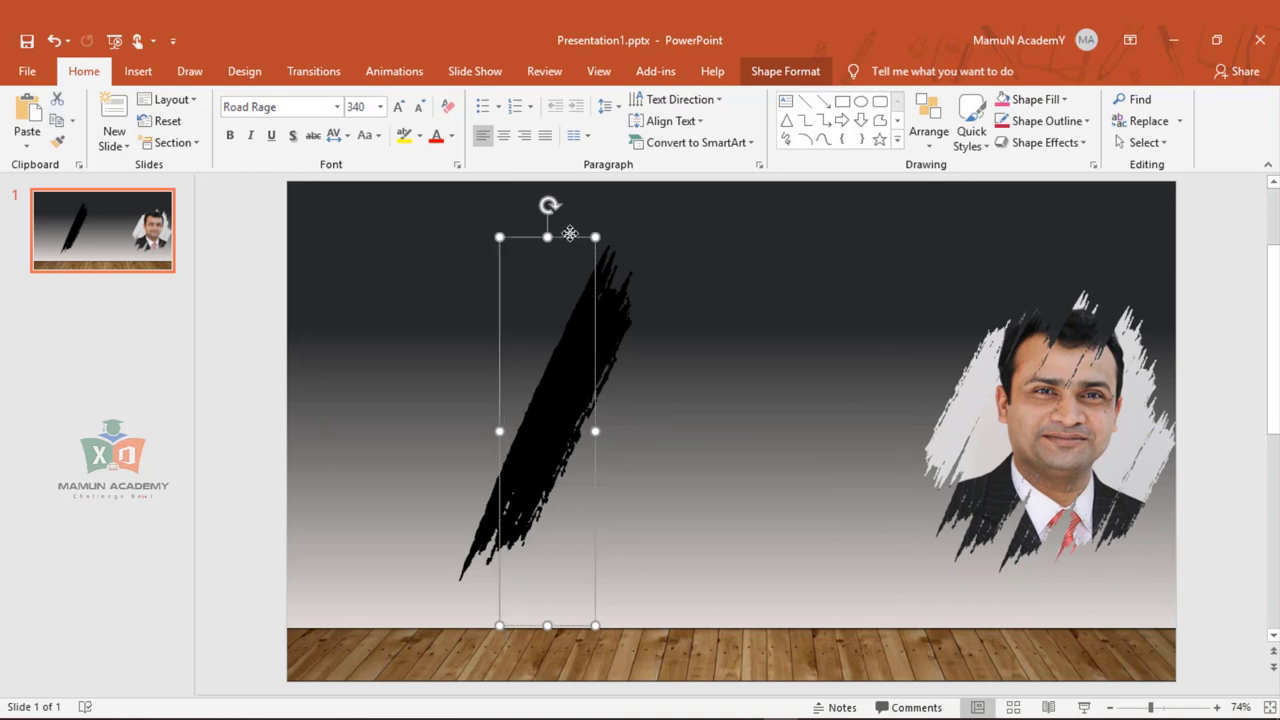
click(138, 71)
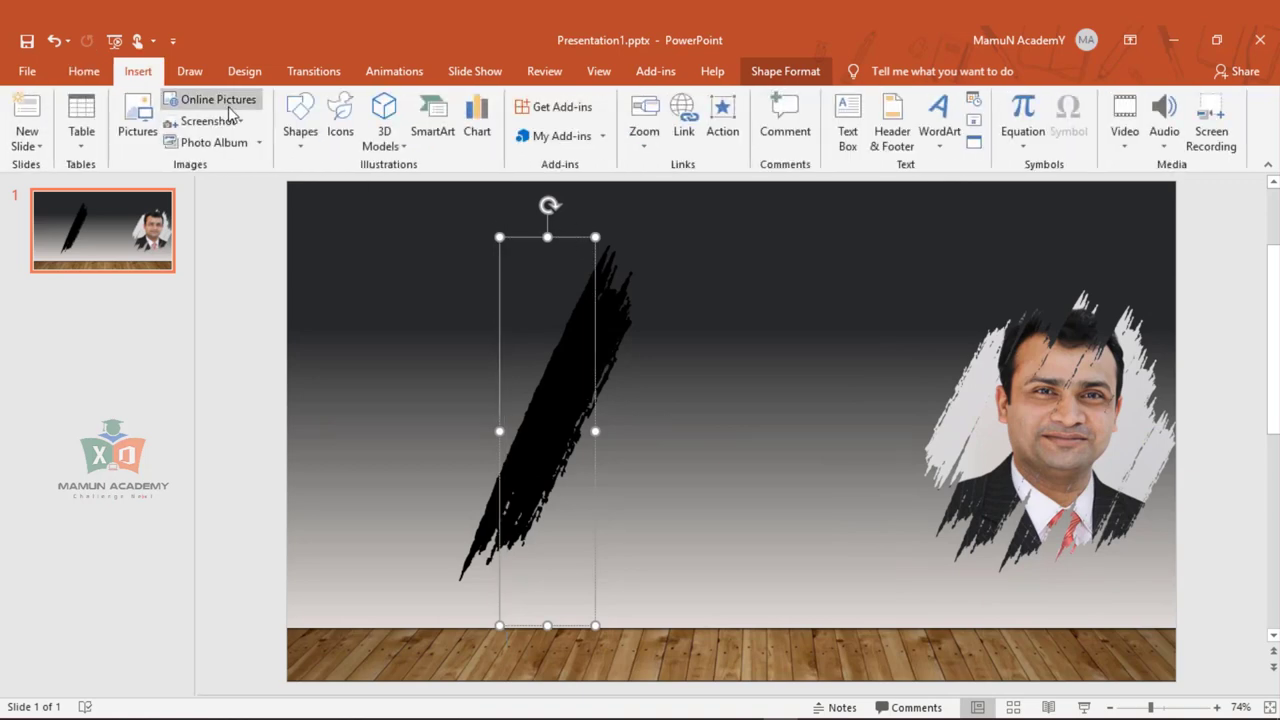
click(308, 148)
click(454, 218)
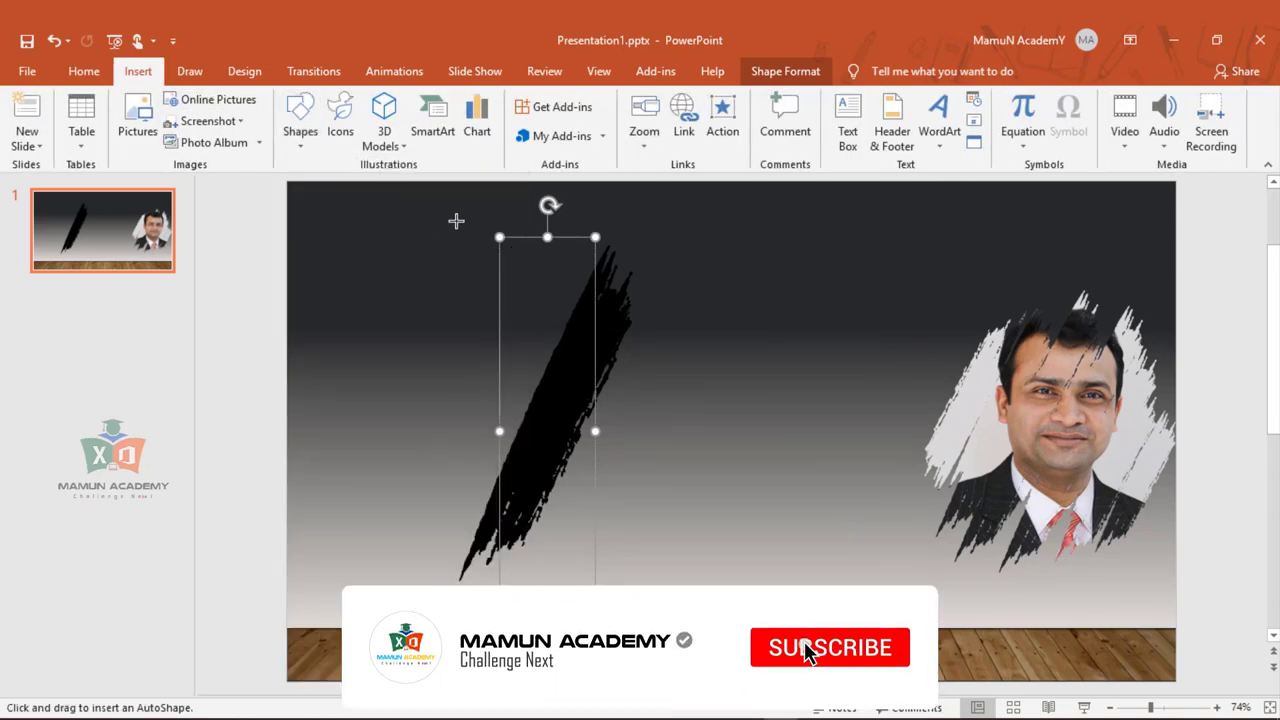
drag(423, 206, 673, 585)
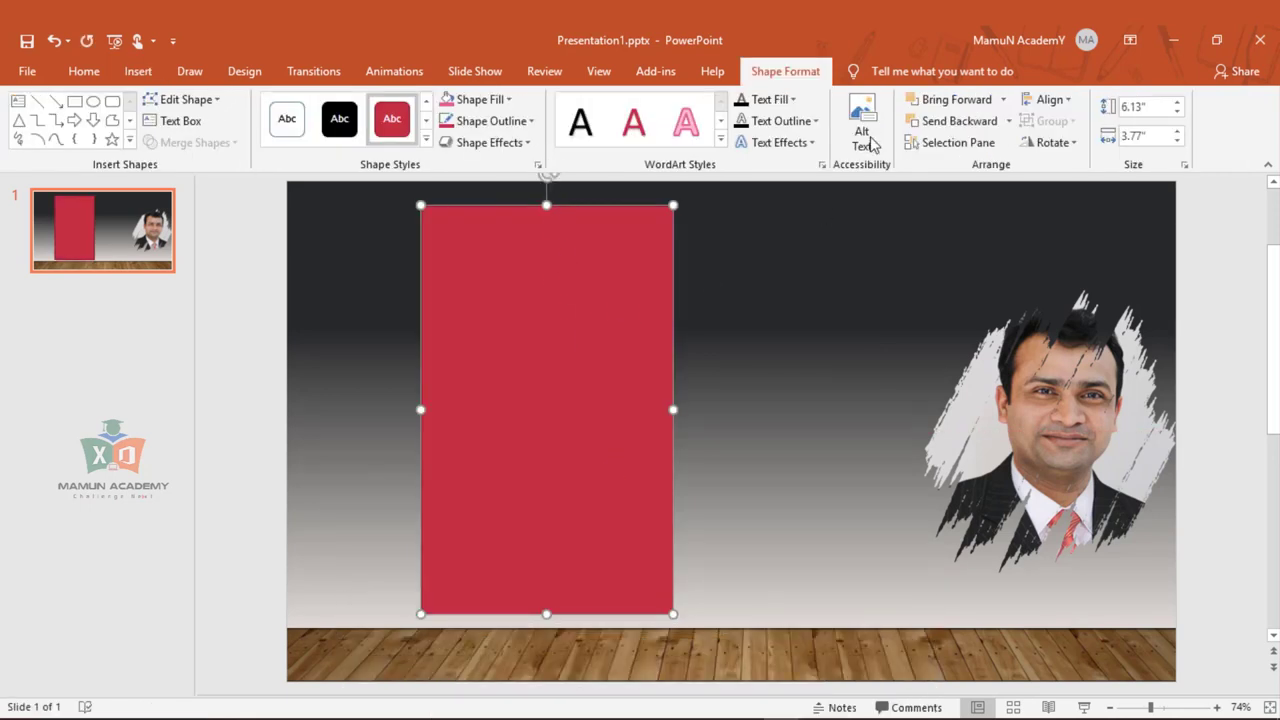
click(929, 122)
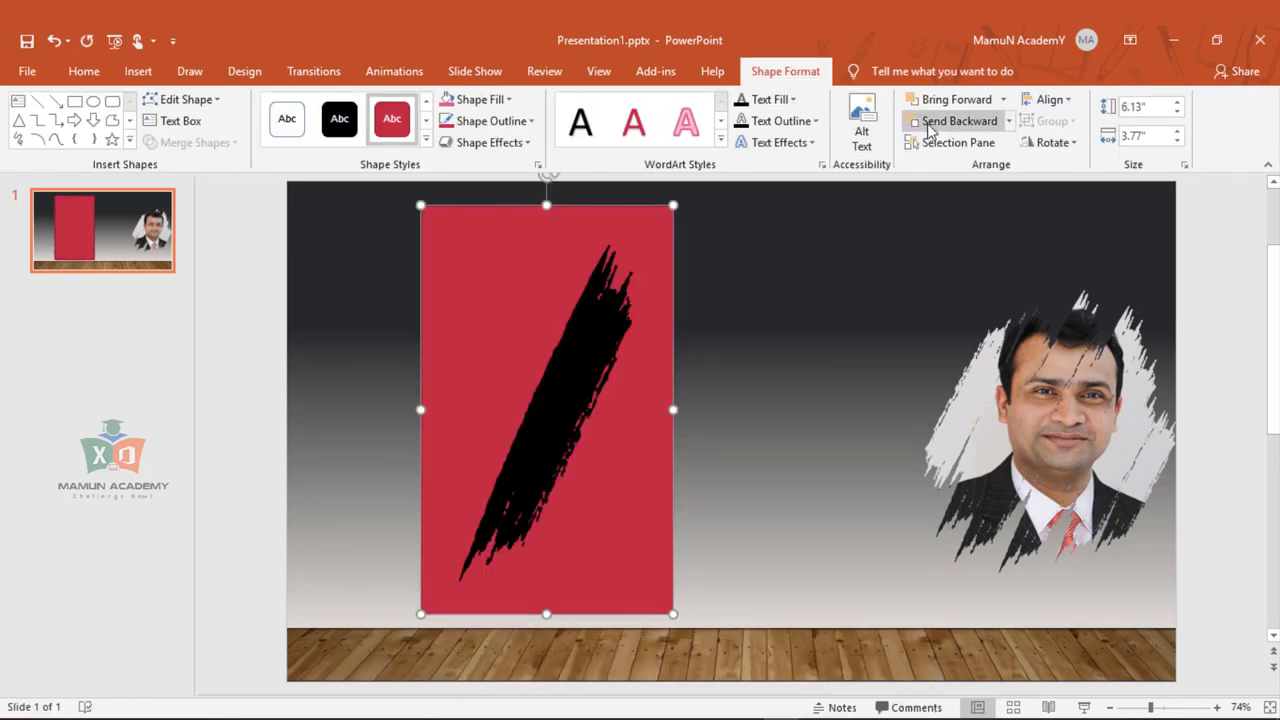
key(Escape)
Select the black brush-stroke picture together with the red rectangle
click(609, 350)
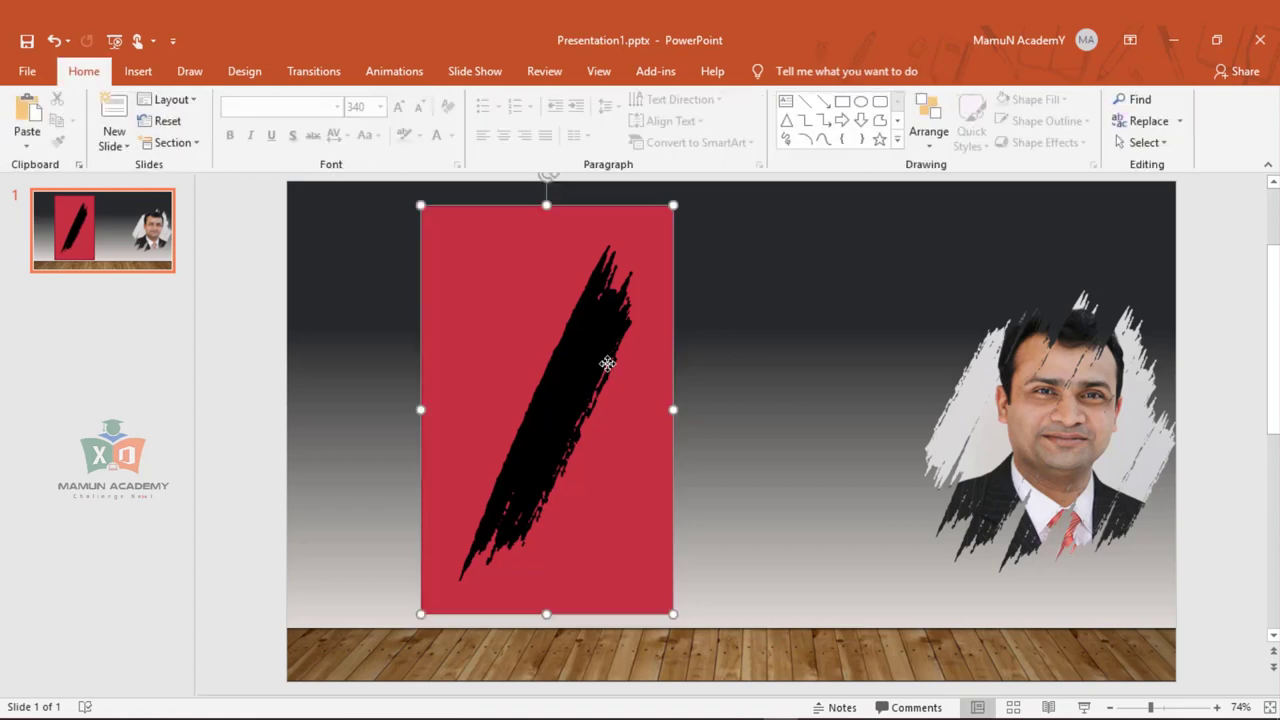
click(613, 318)
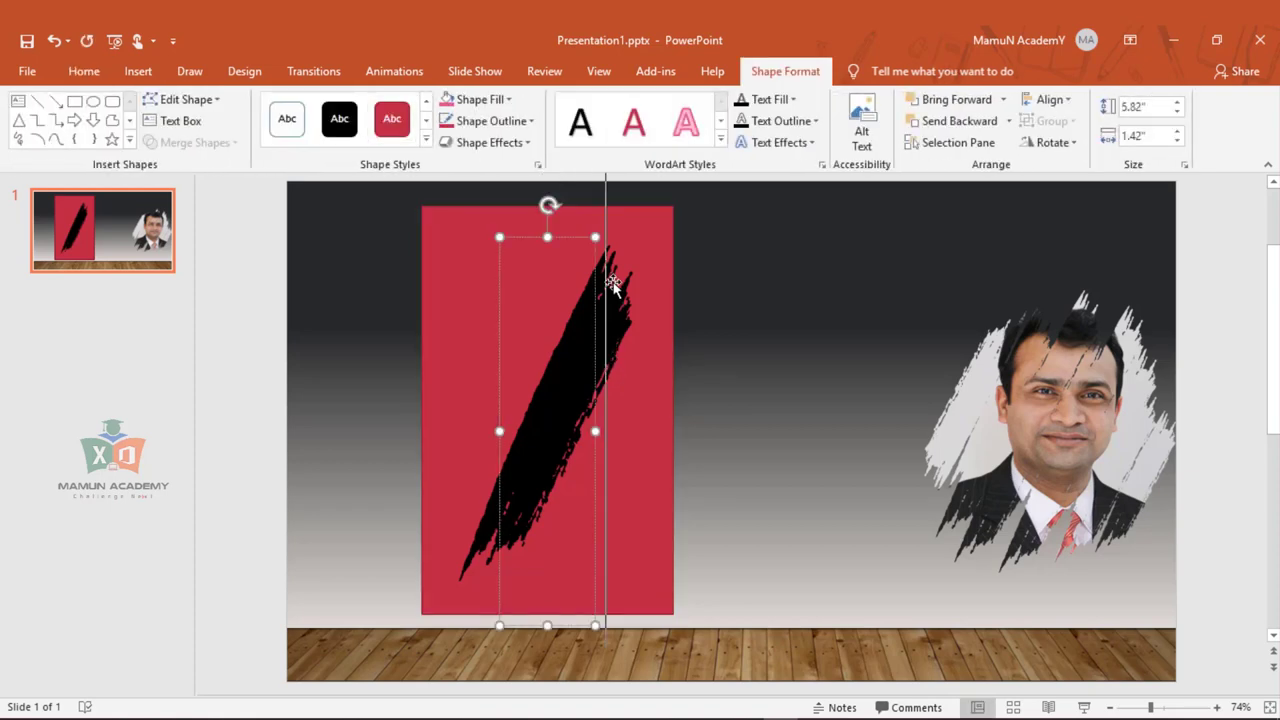
shift+click(647, 244)
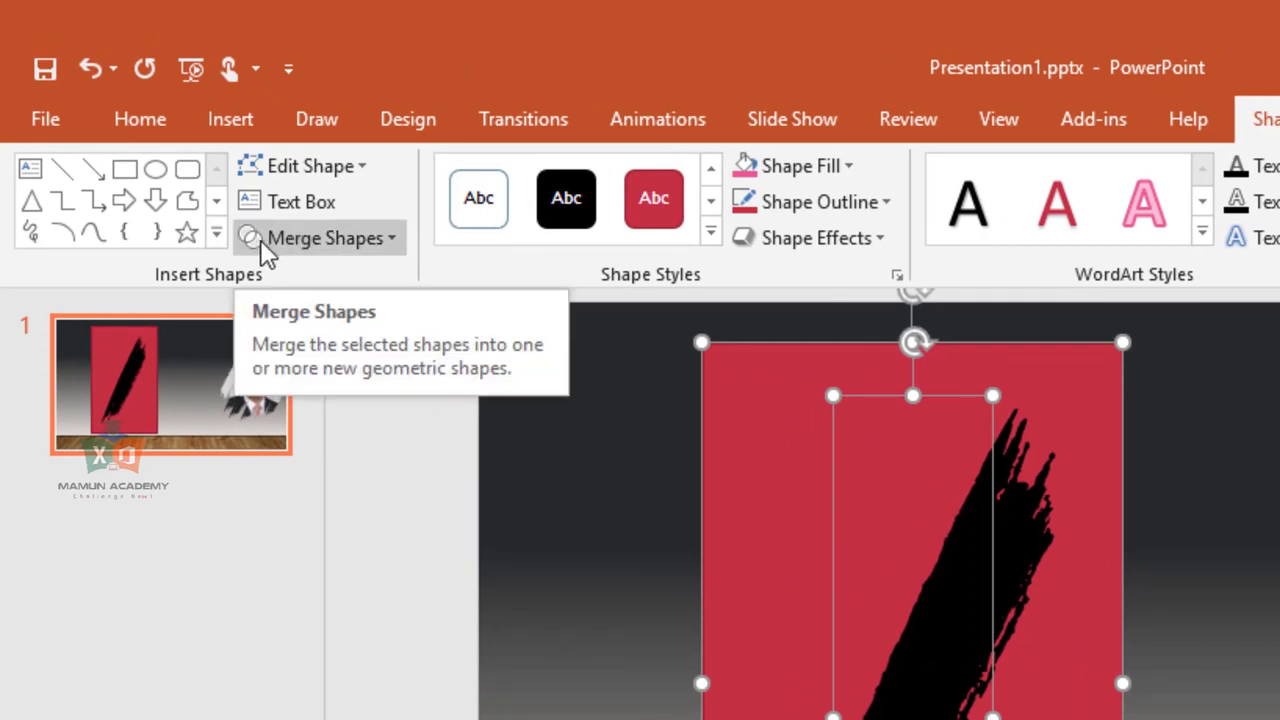
Intersect the rectangle with the brush stroke, then move and slightly shrink the resulting shape
click(403, 243)
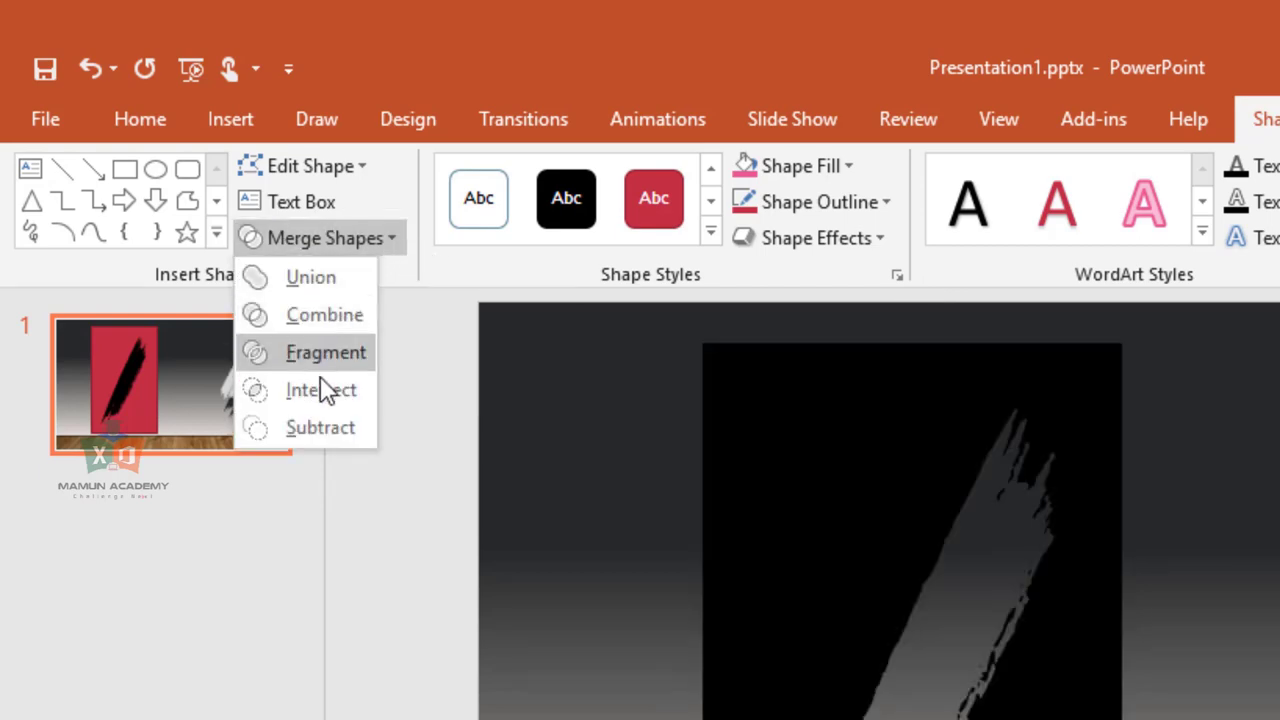
click(320, 387)
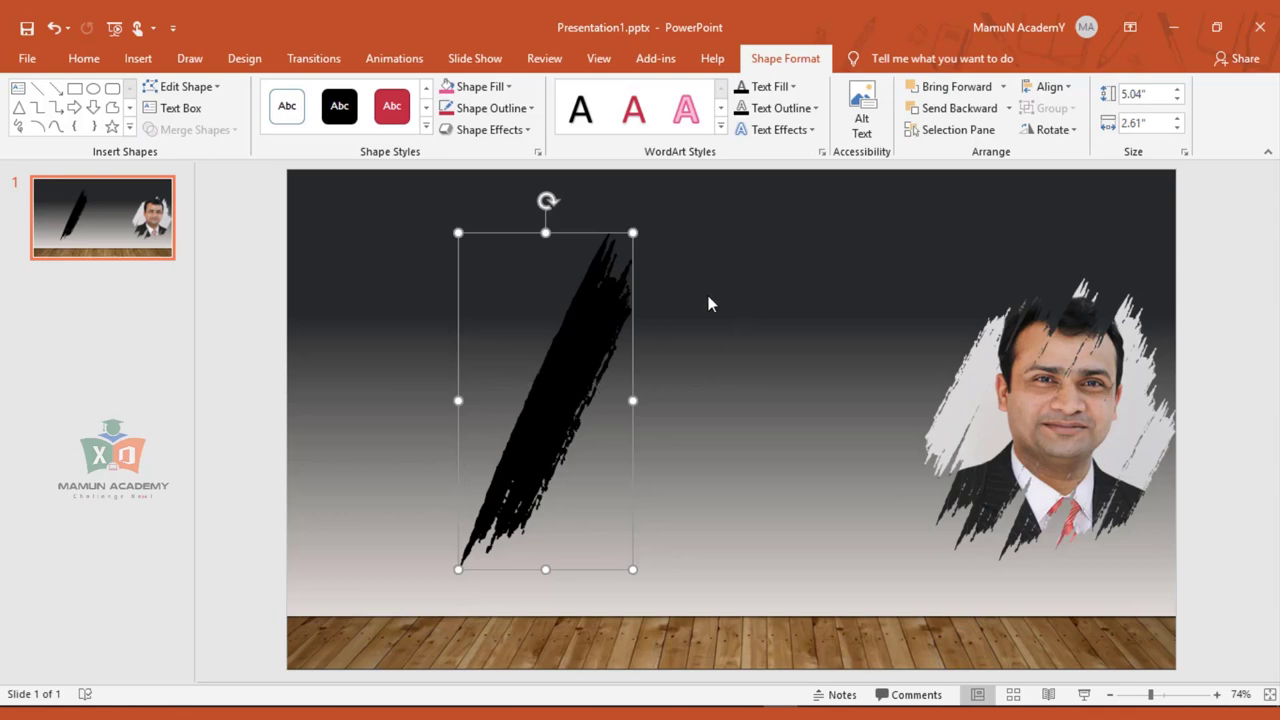
click(710, 370)
click(571, 362)
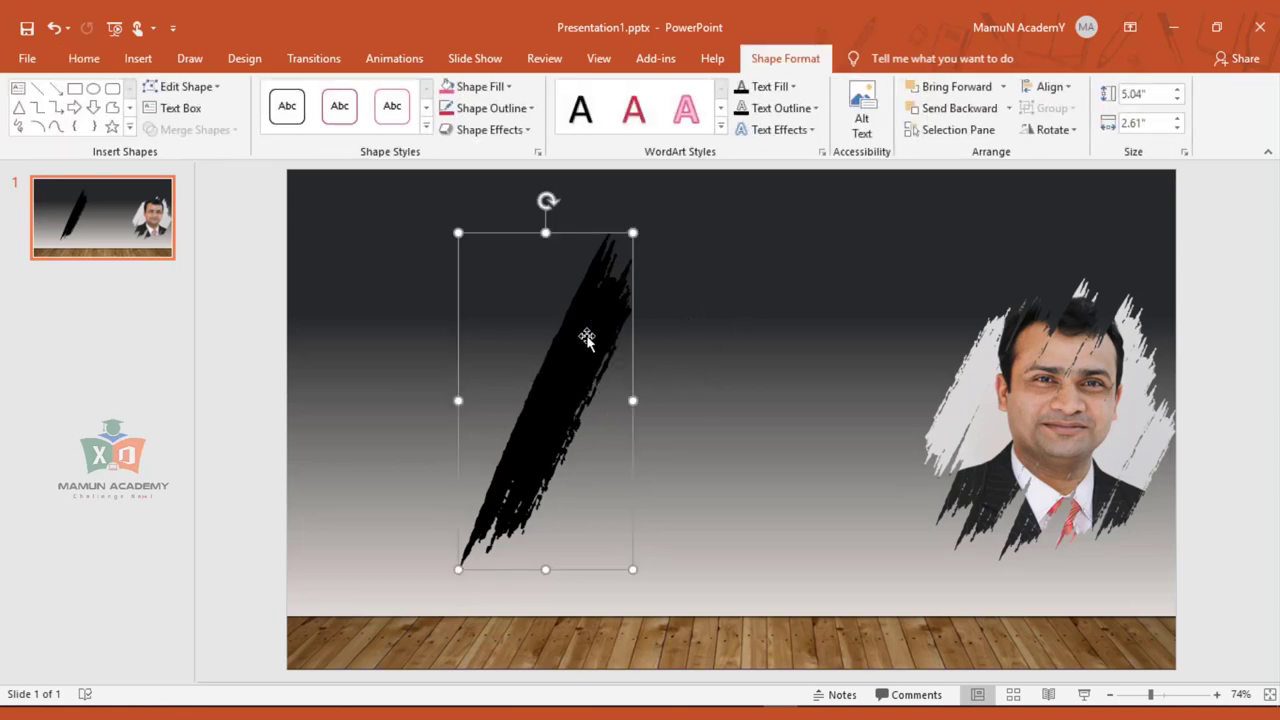
mouse_move(585, 383)
mouse_down()
mouse_move(665, 391)
mouse_move(551, 391)
mouse_move(581, 410)
mouse_move(512, 398)
mouse_up()
click(516, 372)
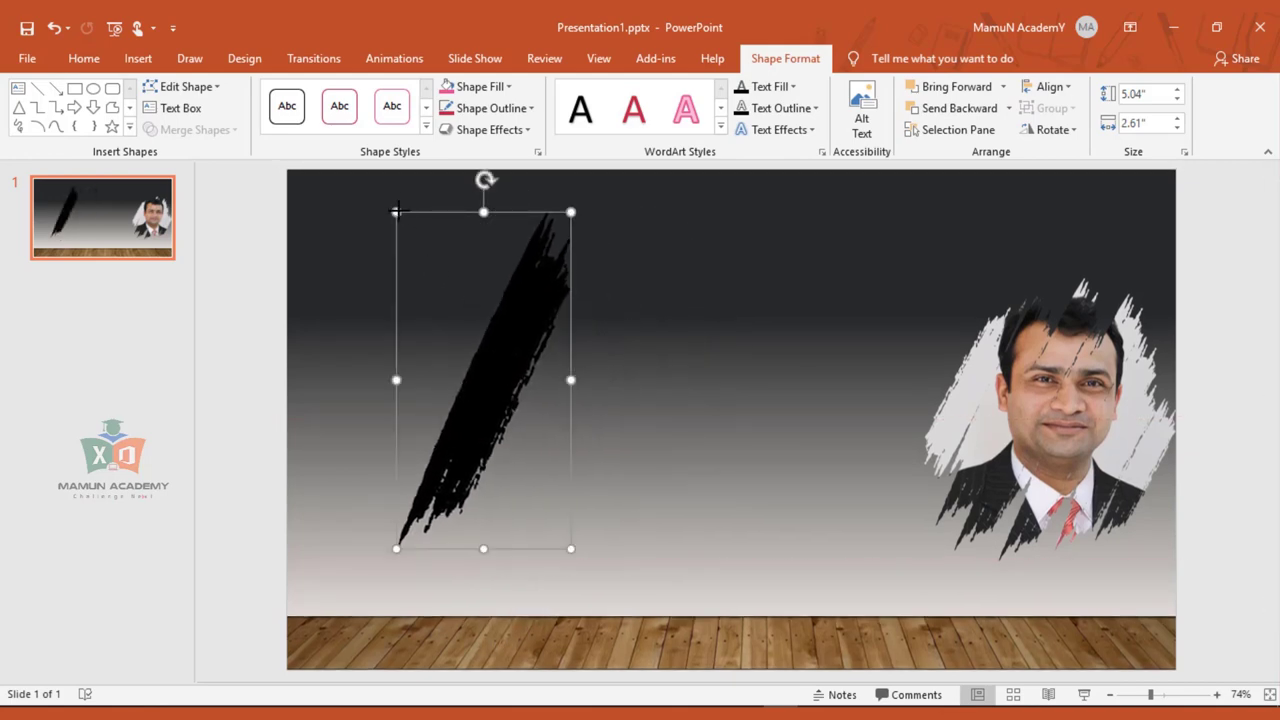
drag(396, 211, 400, 219)
drag(510, 302, 533, 306)
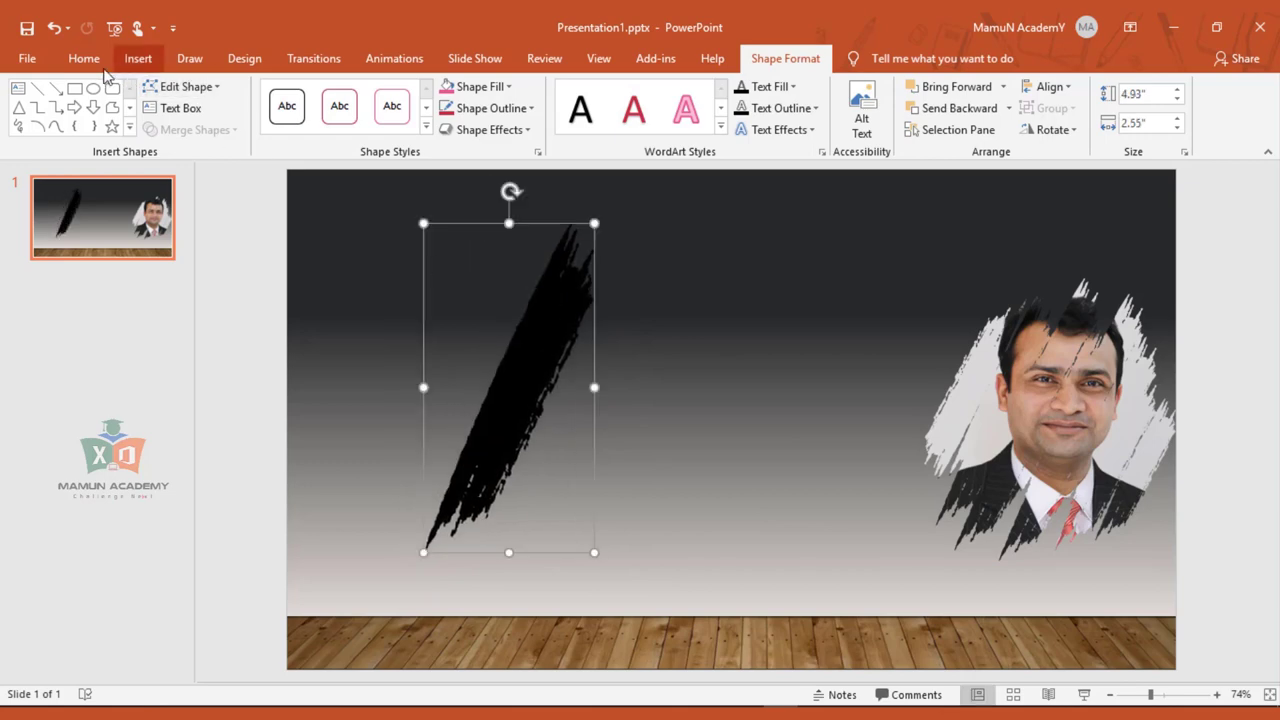
Fine-tune the brush-stroke shape's size and position to sit just left of the portrait
click(84, 58)
click(494, 295)
click(531, 323)
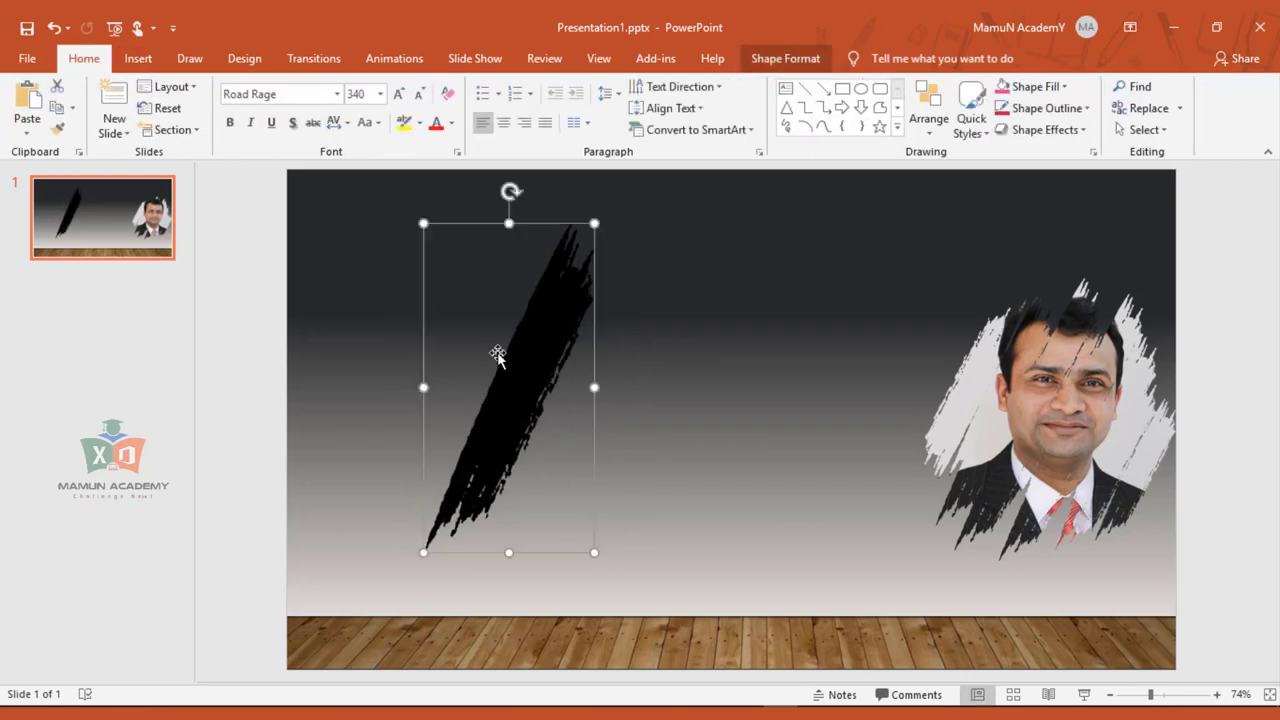
click(500, 357)
mouse_move(529, 371)
mouse_down()
mouse_move(541, 386)
mouse_move(493, 365)
mouse_up()
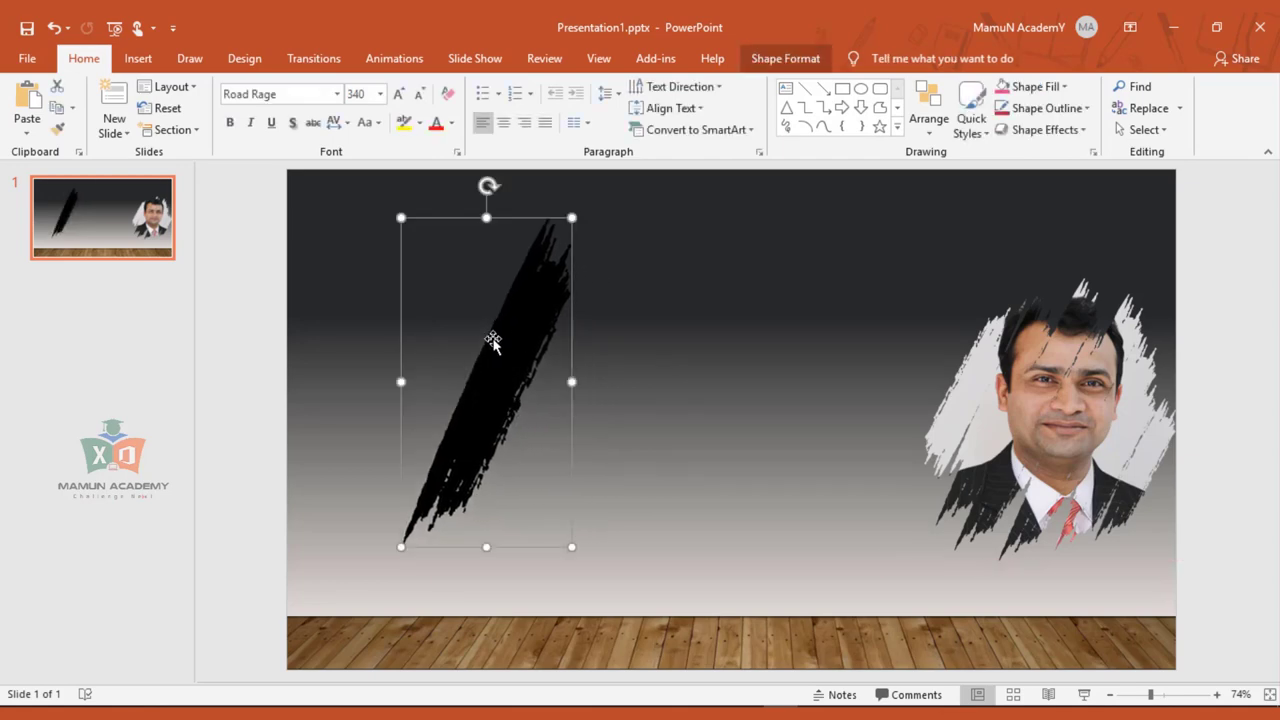
drag(508, 340, 560, 330)
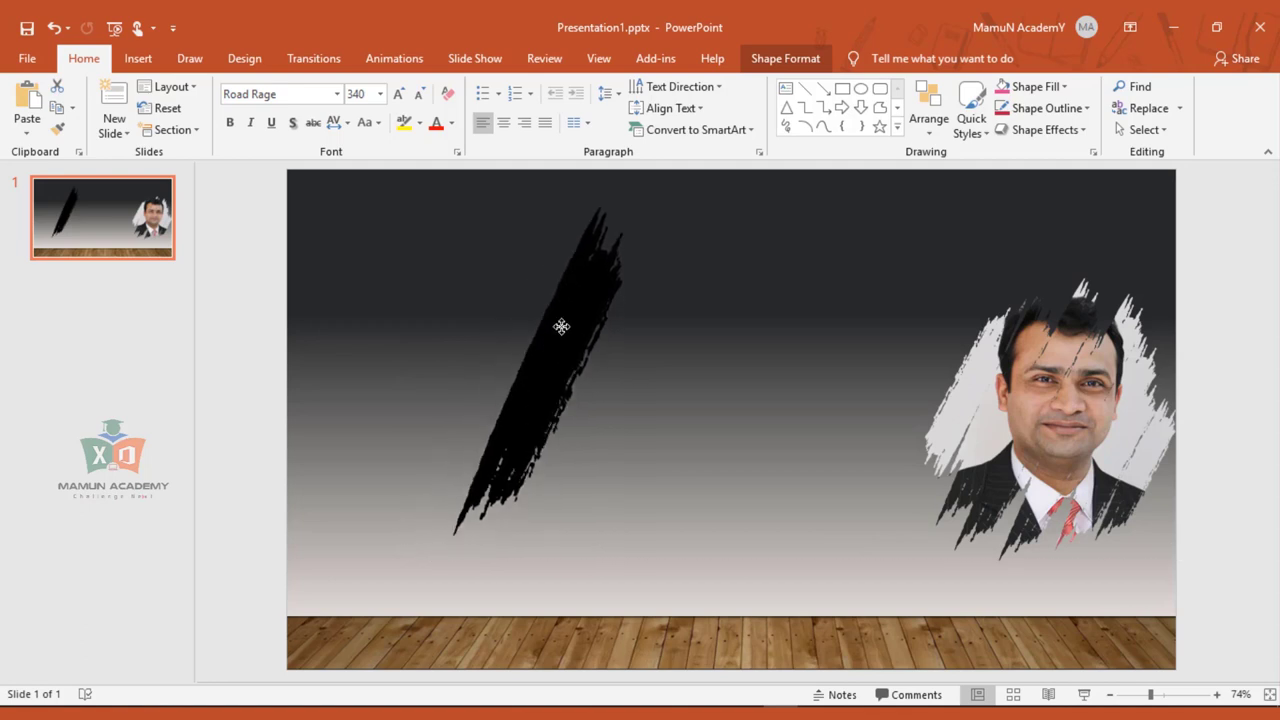
drag(452, 207, 475, 250)
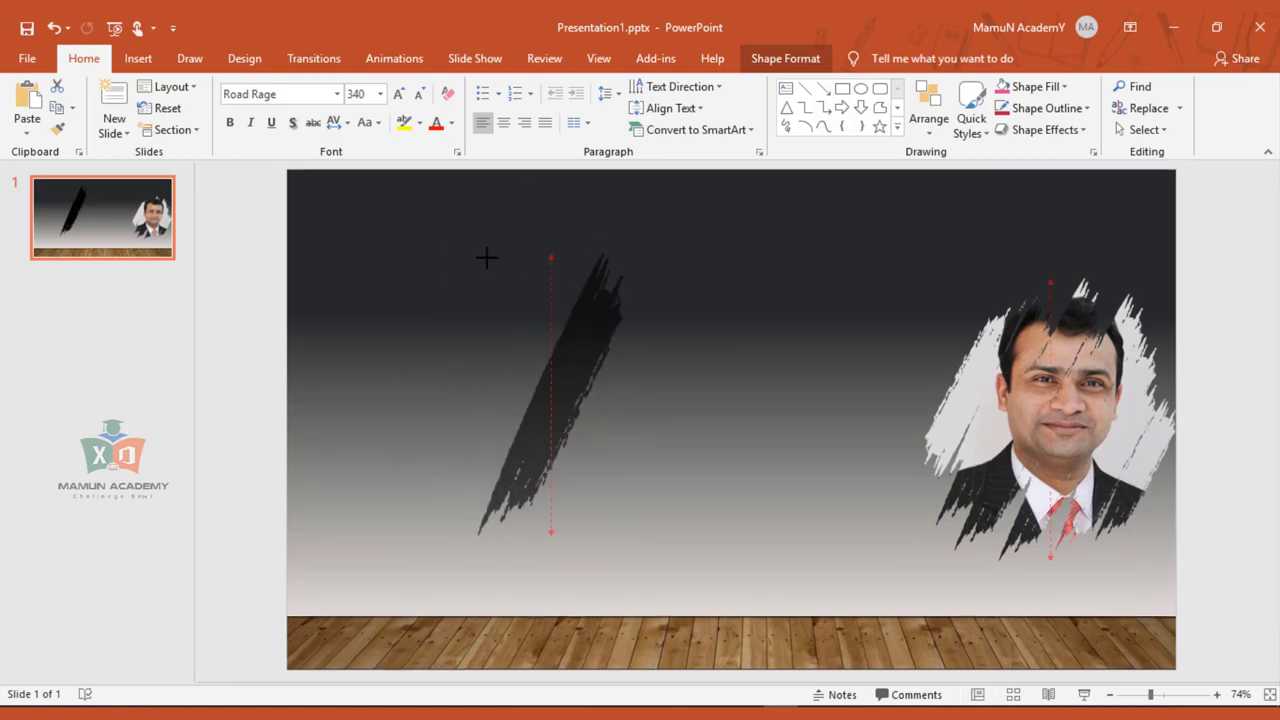
click(530, 323)
click(594, 371)
mouse_move(583, 366)
mouse_down()
mouse_move(504, 327)
mouse_move(550, 323)
mouse_move(541, 343)
mouse_up()
click(541, 343)
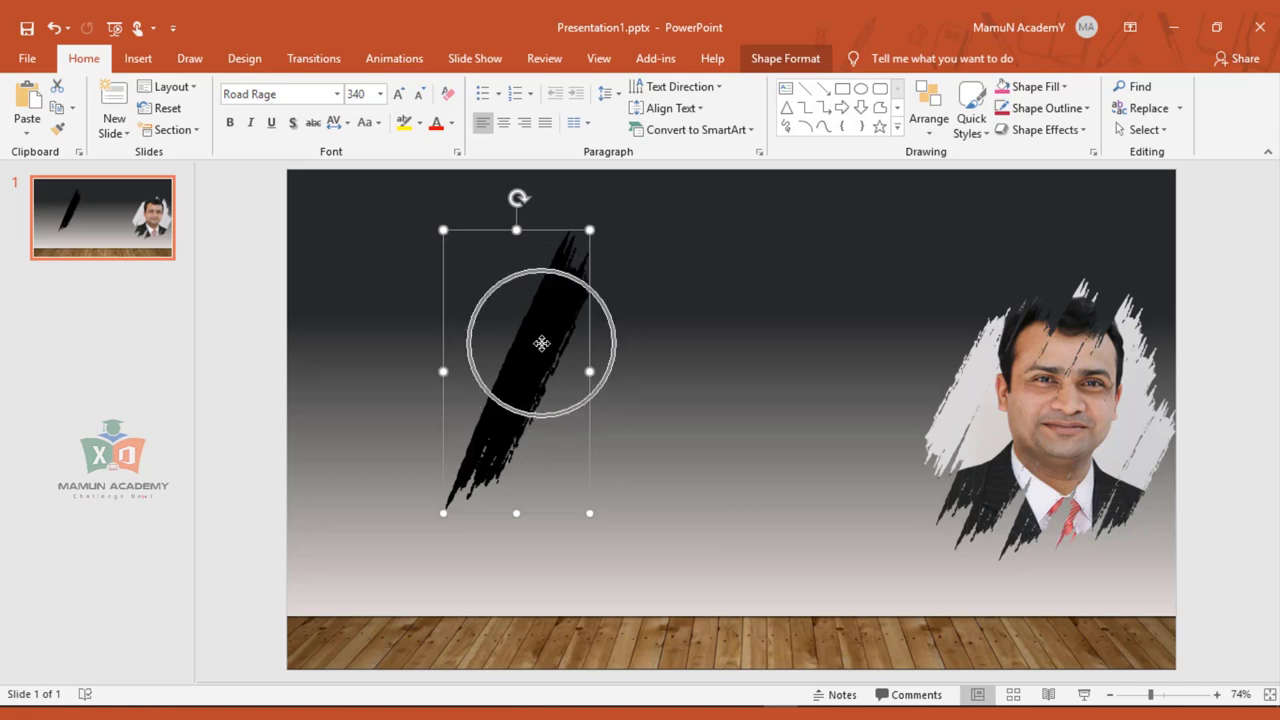
Duplicate the brush-stroke shape with Ctrl+D and overlap the copies, extending toward the upper right
key(ctrl+d)
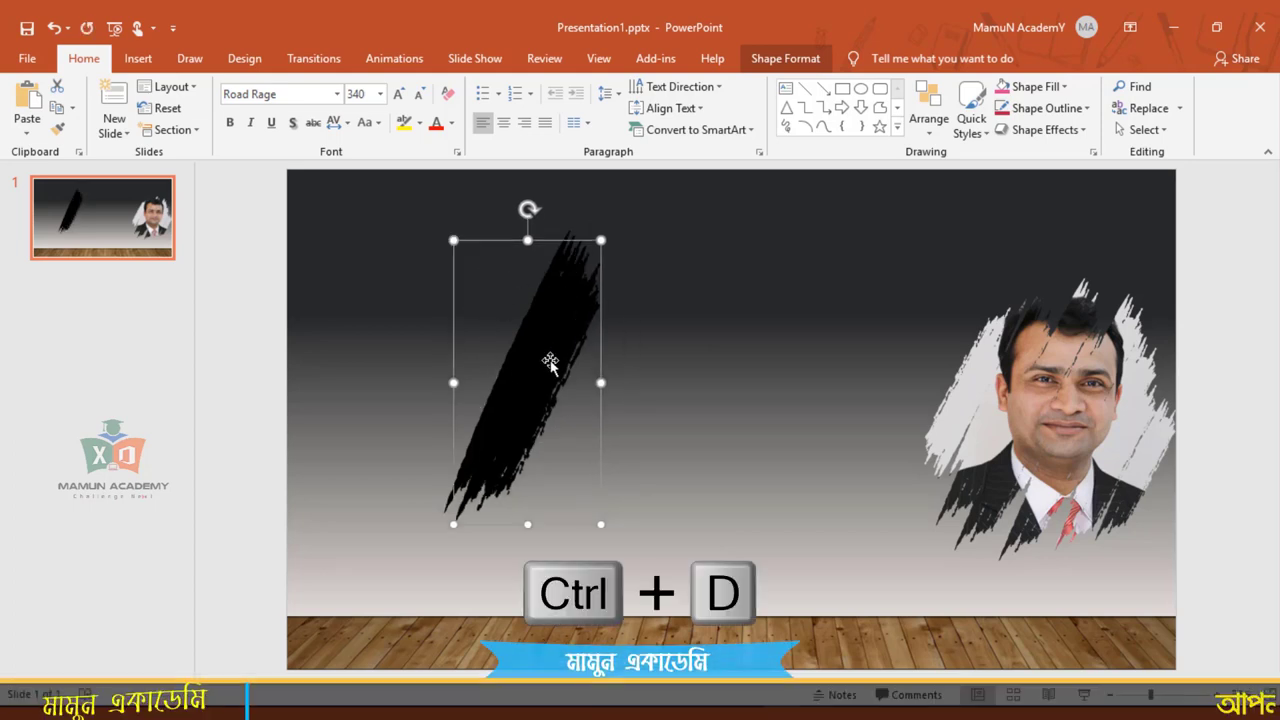
drag(549, 362, 597, 317)
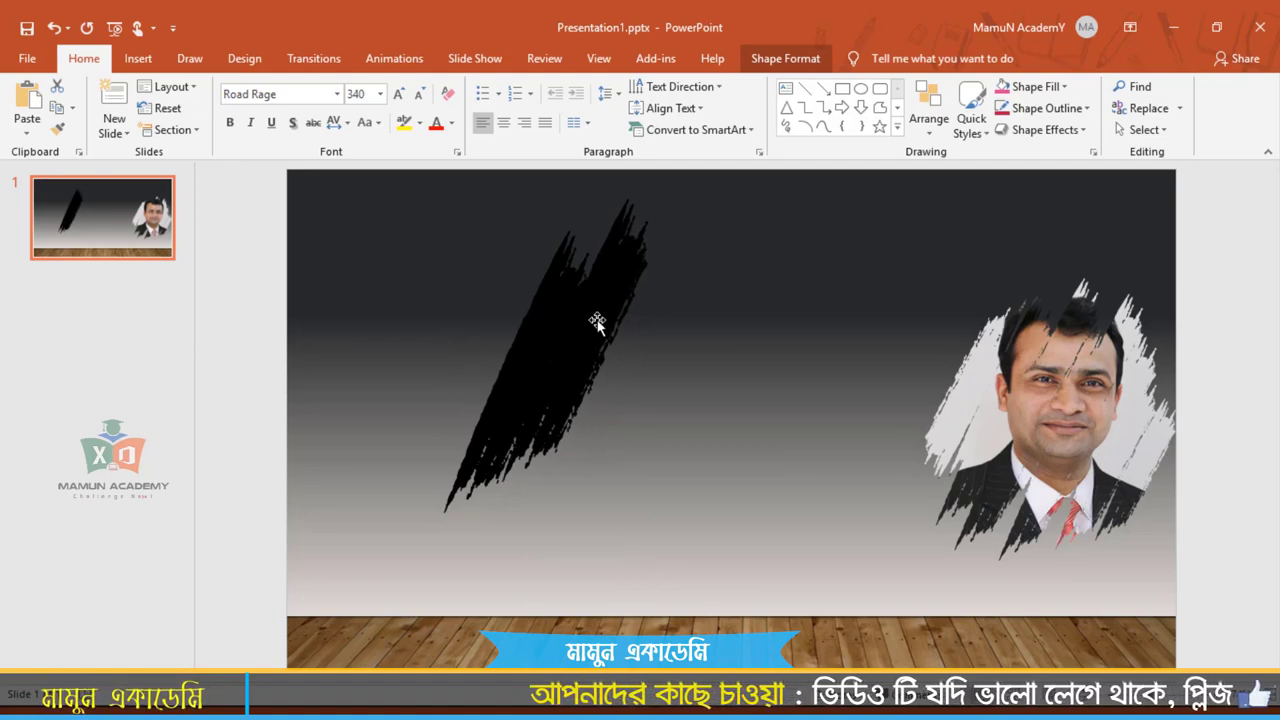
drag(597, 323, 598, 323)
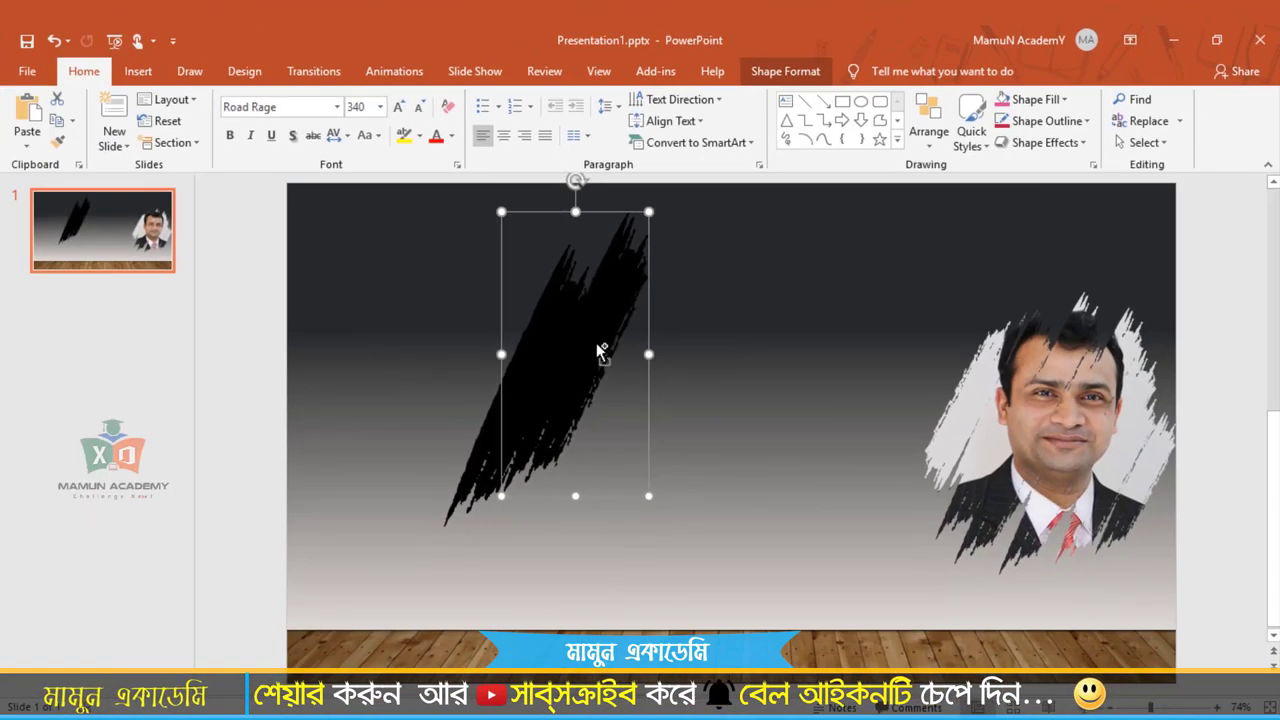
drag(600, 350, 570, 440)
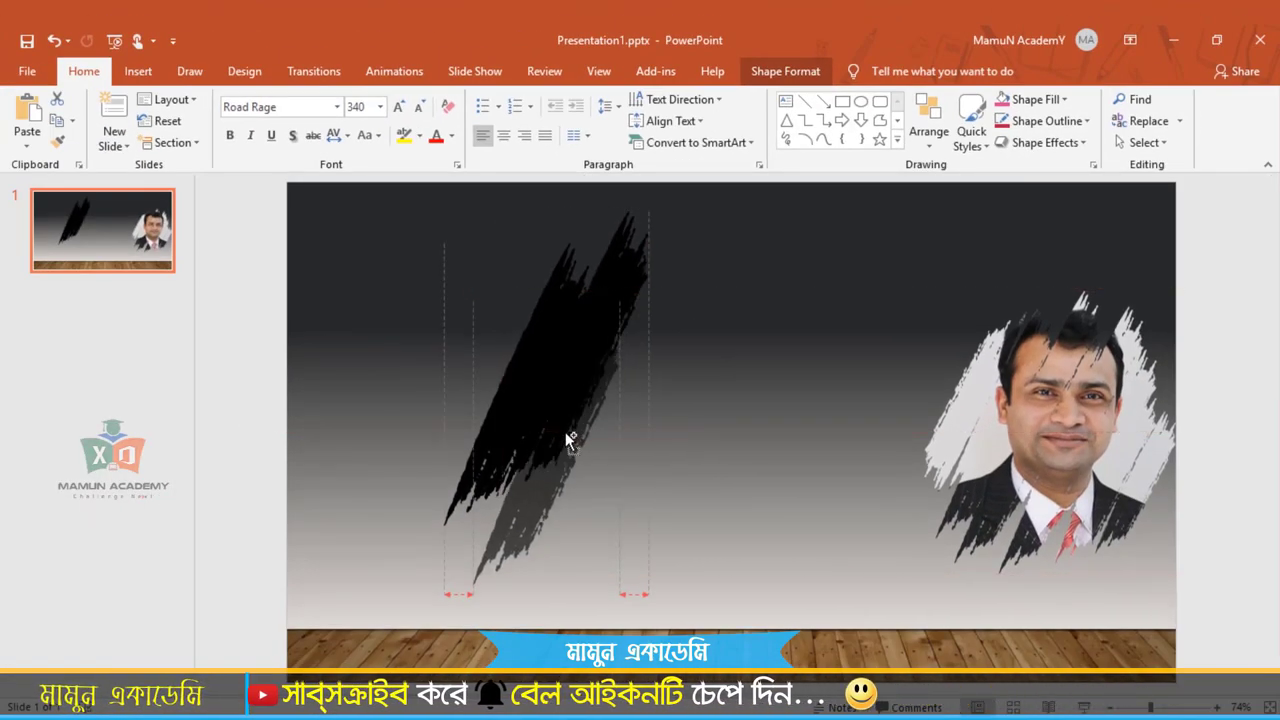
mouse_move(566, 434)
mouse_down()
mouse_move(550, 439)
mouse_move(576, 496)
mouse_up()
click(550, 443)
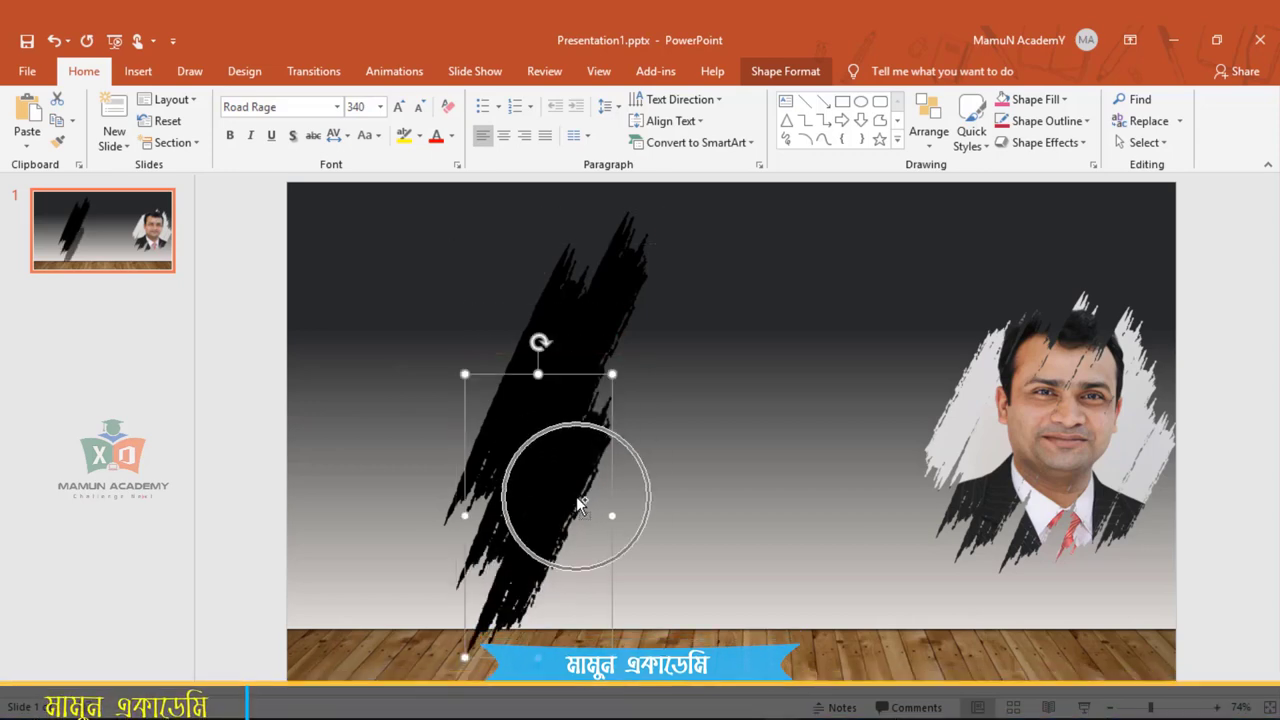
mouse_move(578, 490)
mouse_down()
mouse_move(656, 346)
mouse_move(697, 313)
mouse_up()
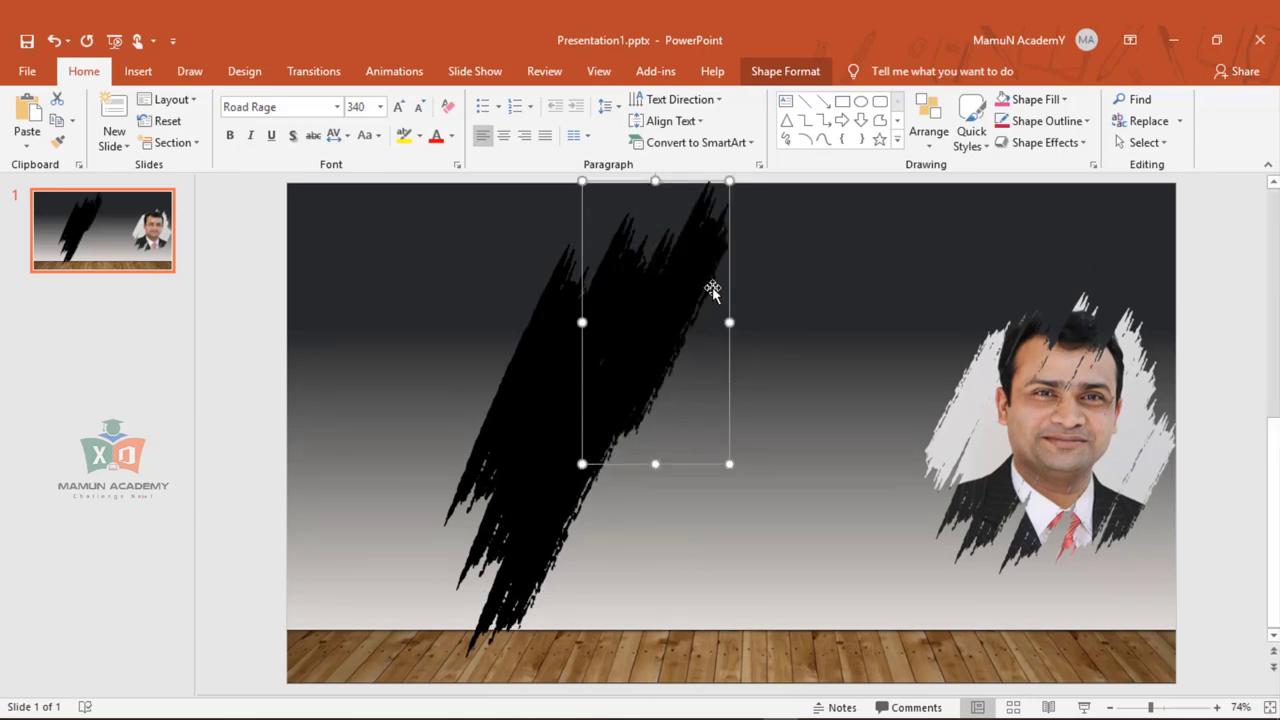
mouse_move(703, 292)
mouse_down()
mouse_move(711, 309)
mouse_move(601, 556)
mouse_move(758, 292)
mouse_up()
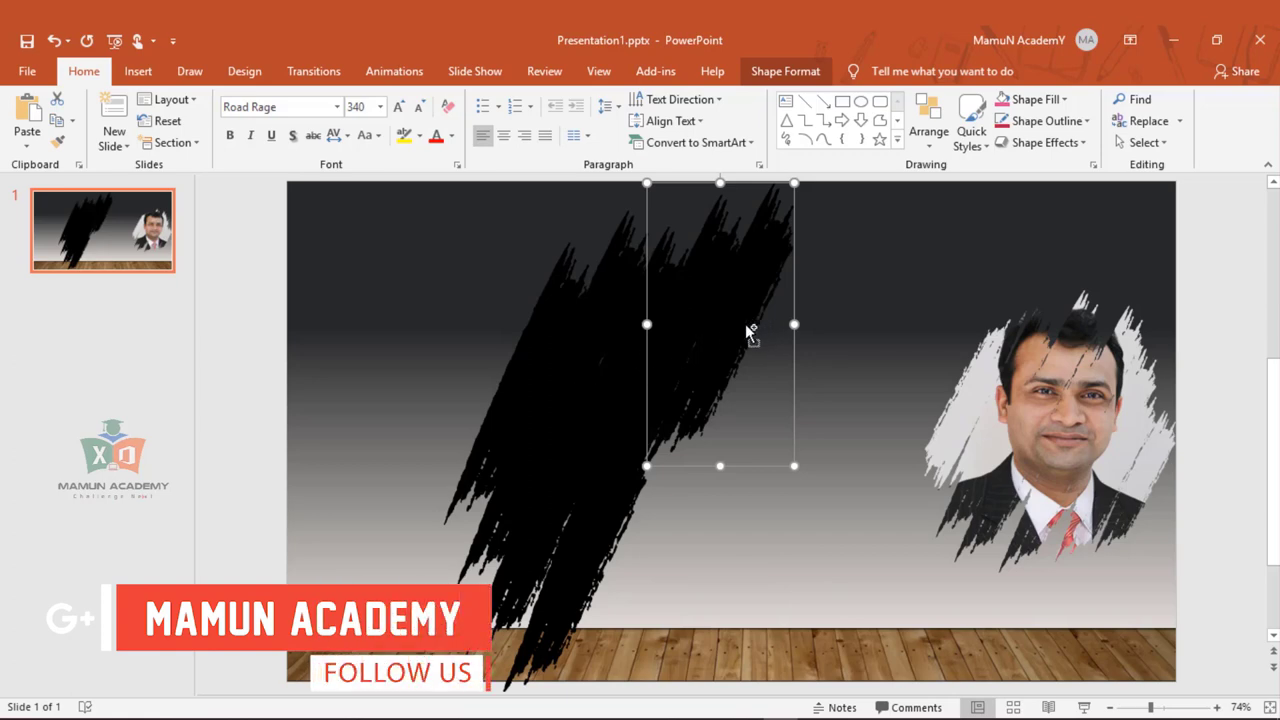
Place another brush copy, tilt it clockwise, and move it up and right toward the portrait
mouse_move(750, 330)
ctrl+mouse_down()
mouse_move(662, 497)
mouse_move(660, 567)
mouse_move(701, 535)
mouse_move(773, 355)
mouse_move(798, 357)
ctrl+mouse_up()
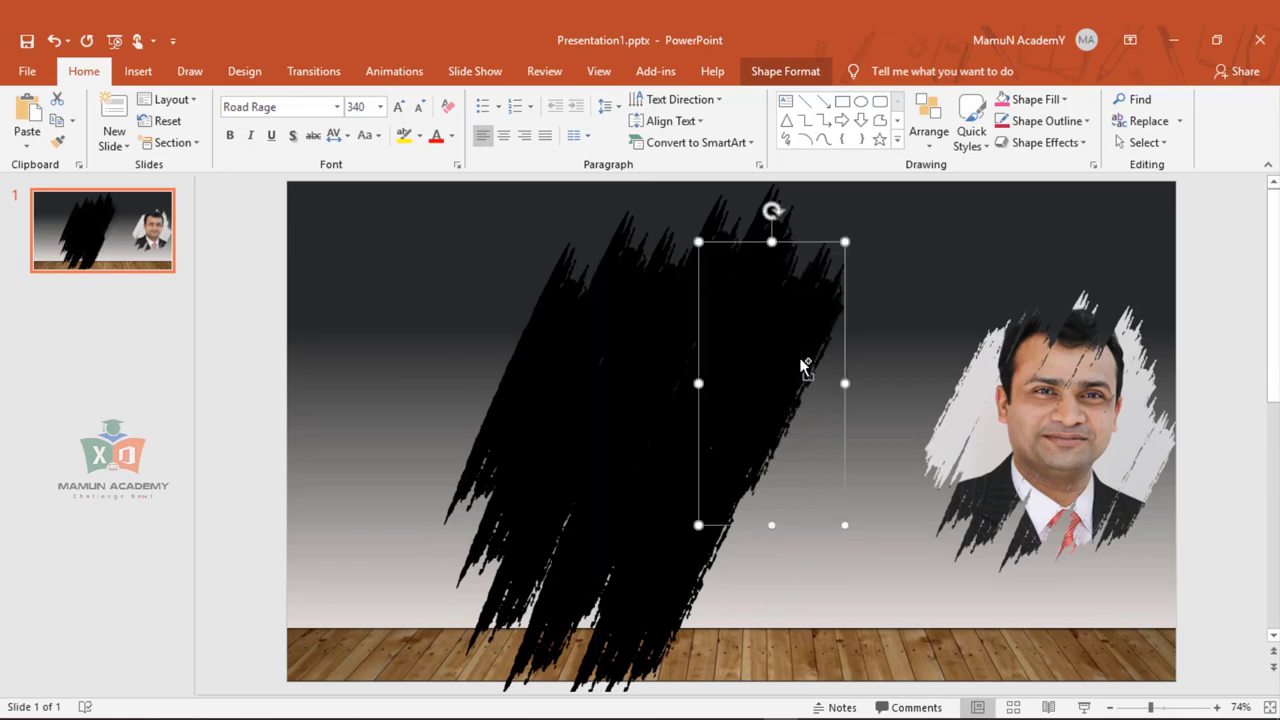
mouse_move(808, 334)
mouse_down()
mouse_move(828, 300)
mouse_move(816, 437)
mouse_up()
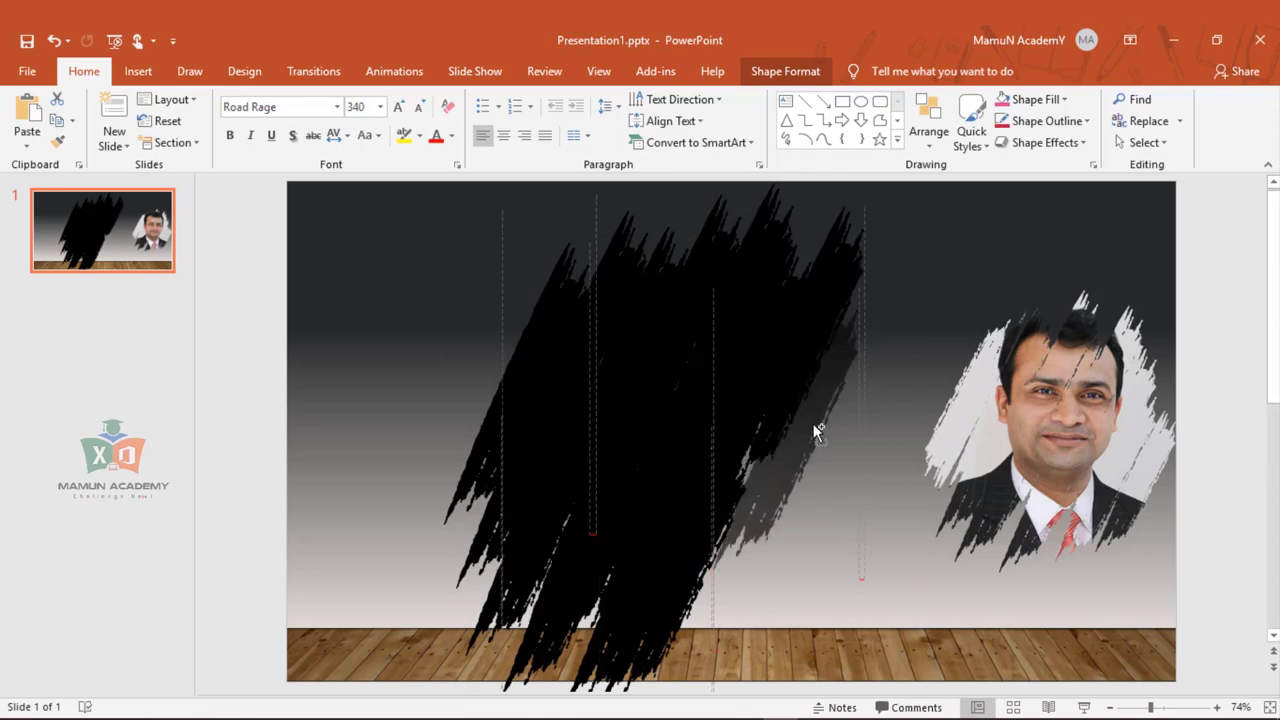
drag(782, 277, 782, 544)
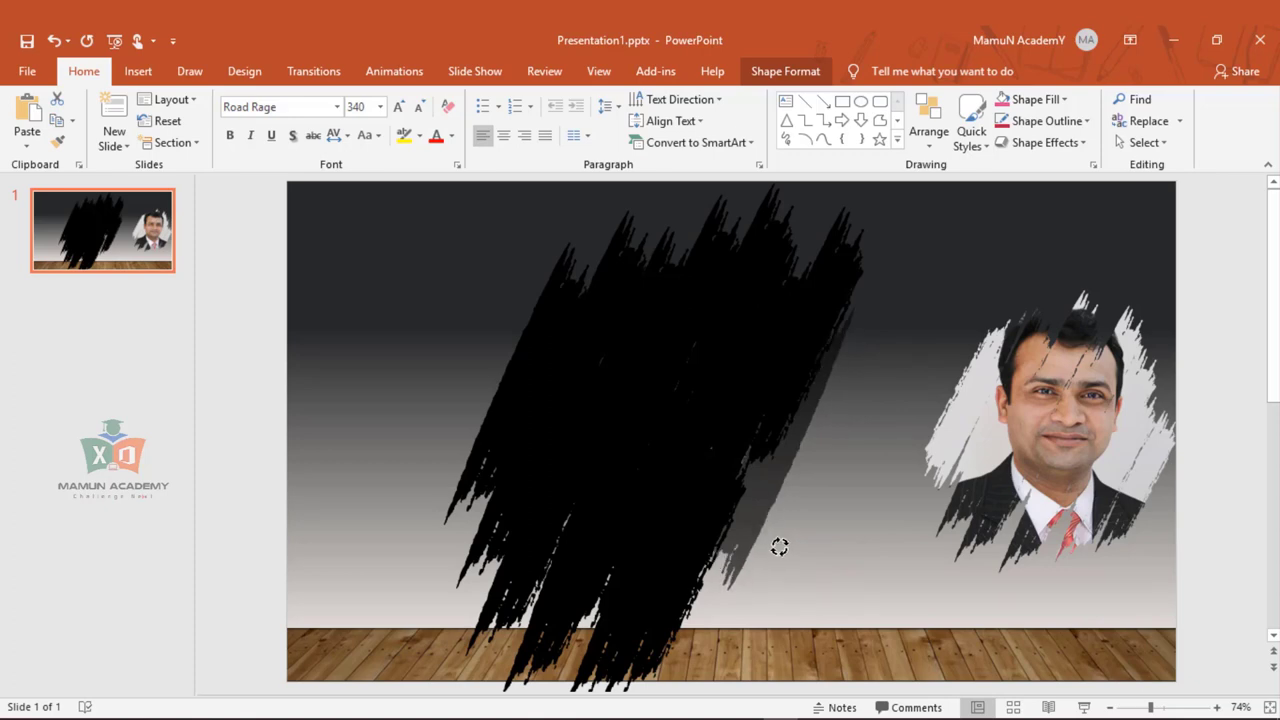
drag(778, 548, 778, 547)
mouse_move(784, 484)
mouse_down()
mouse_move(851, 372)
mouse_move(775, 527)
mouse_move(848, 367)
mouse_move(774, 530)
mouse_move(757, 531)
mouse_move(794, 523)
mouse_move(795, 557)
mouse_move(908, 374)
mouse_move(903, 337)
mouse_up()
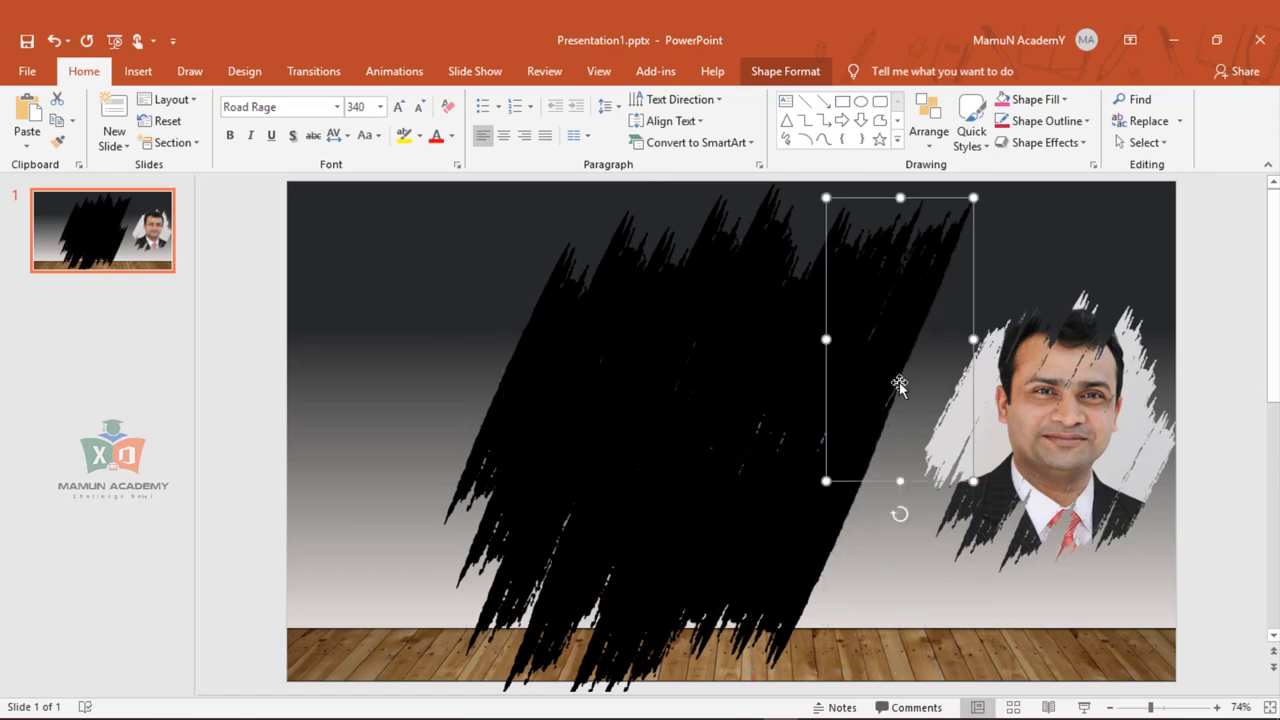
Rearrange the brush pieces near the portrait and below the floor
scroll(642, 333, down, 3)
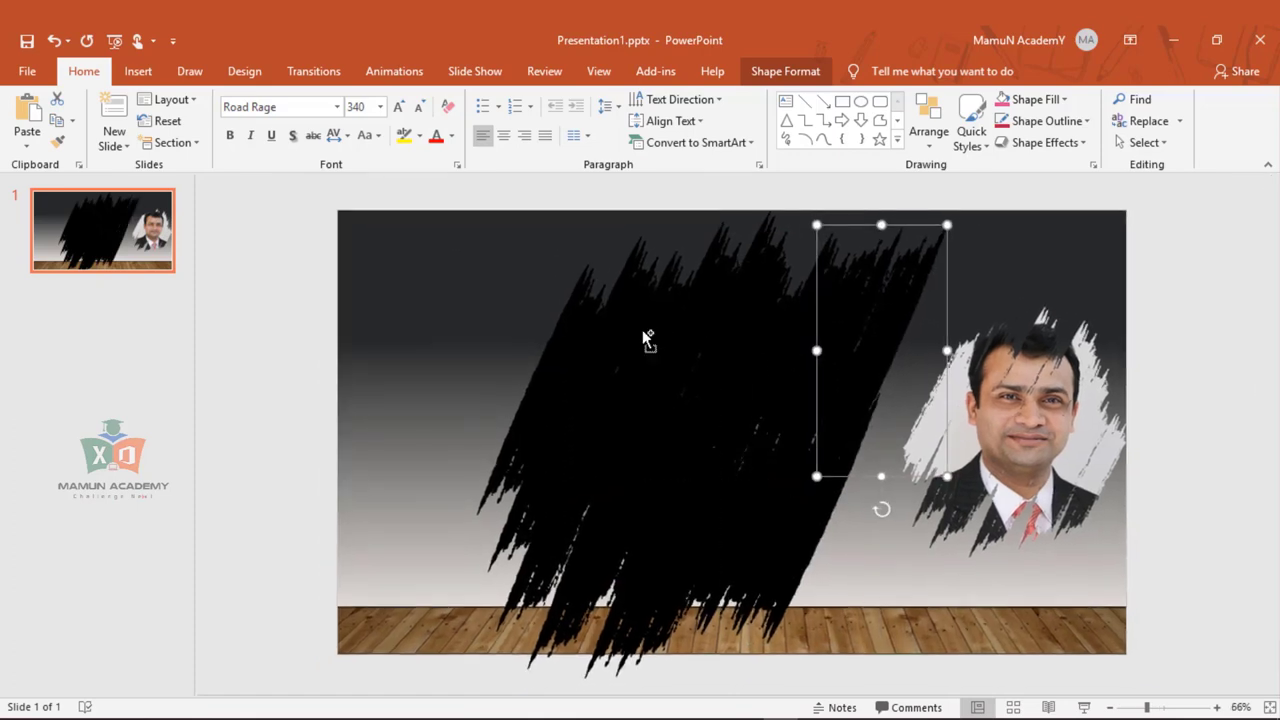
drag(865, 372, 795, 575)
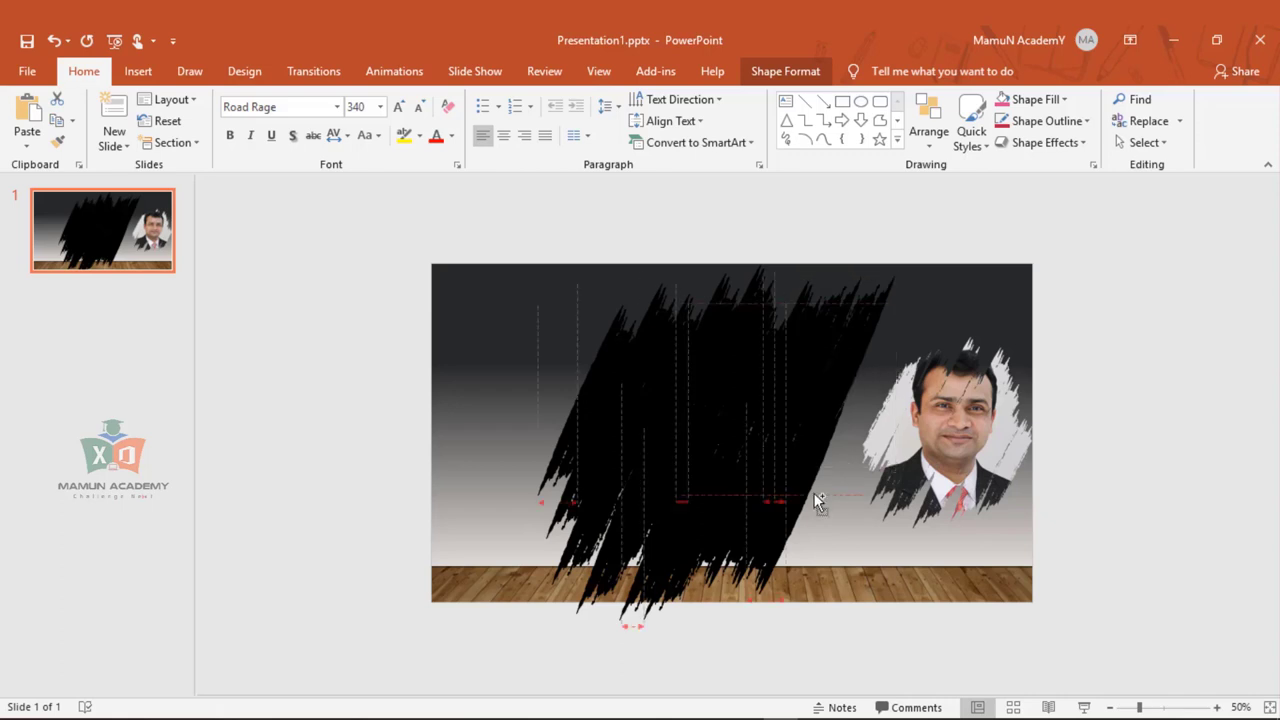
scroll(795, 575, down, 1)
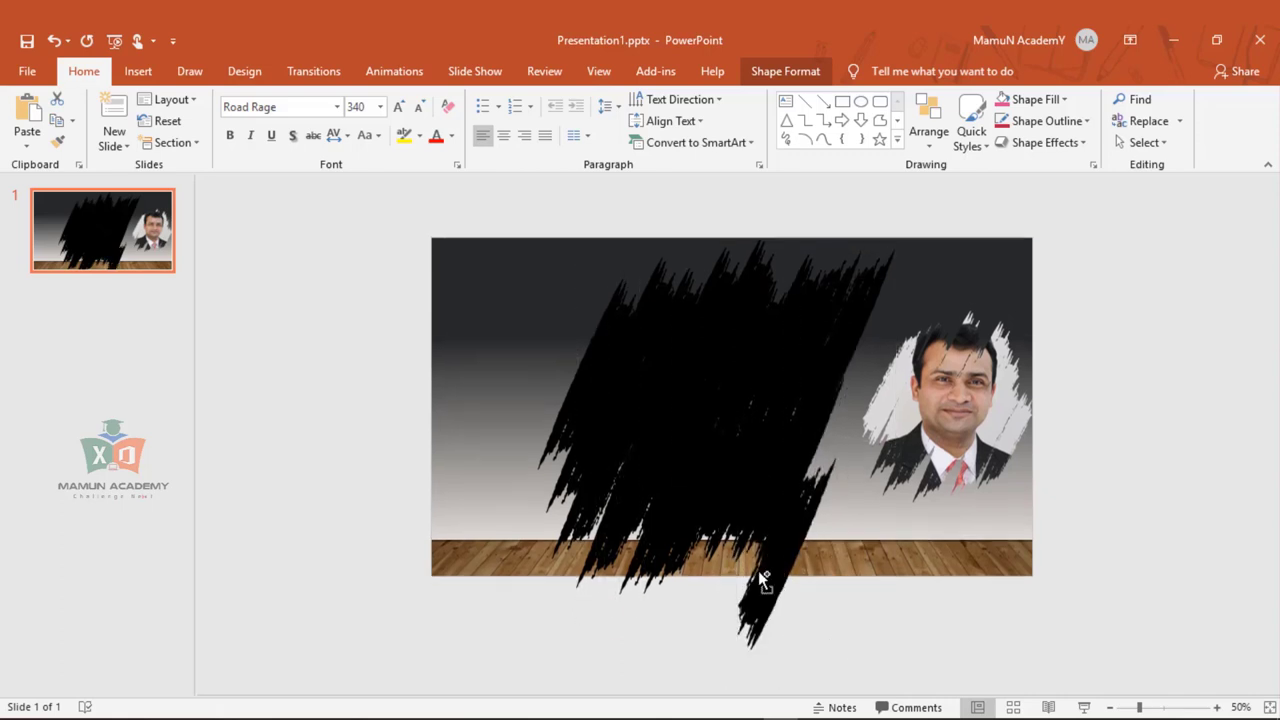
scroll(758, 570, up, 1)
drag(758, 570, 737, 568)
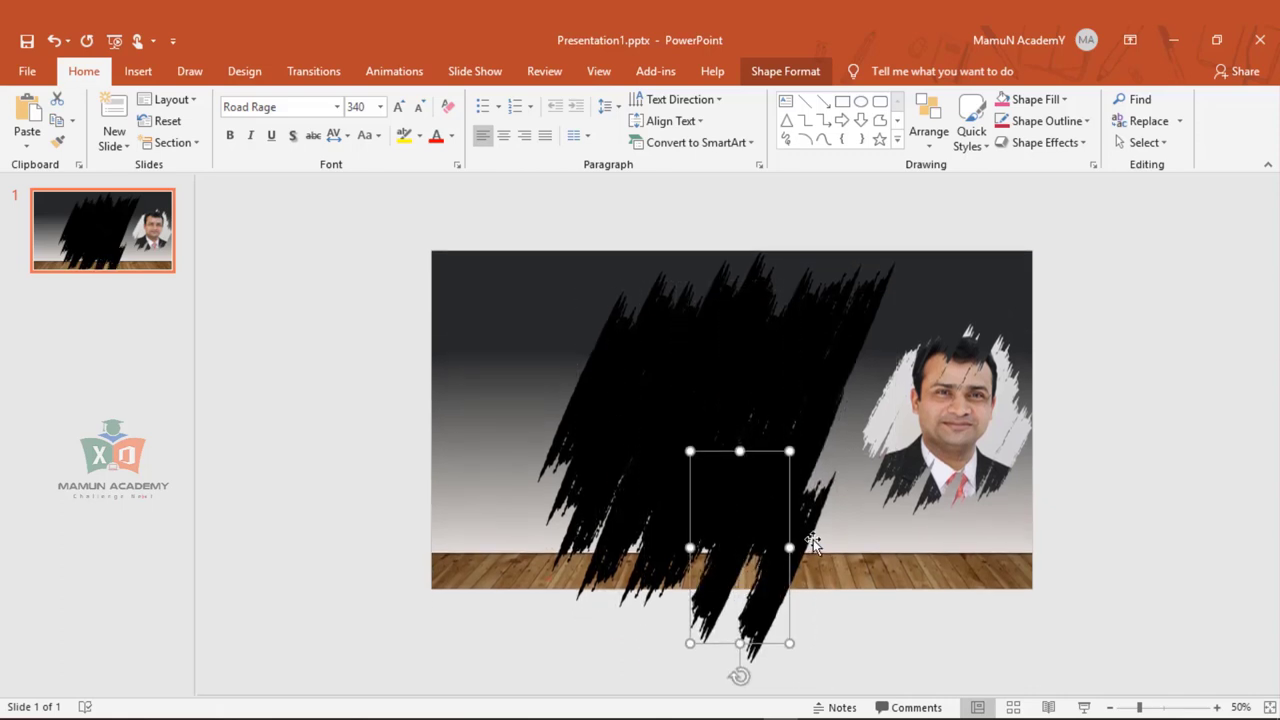
scroll(858, 482, up, 1)
click(866, 434)
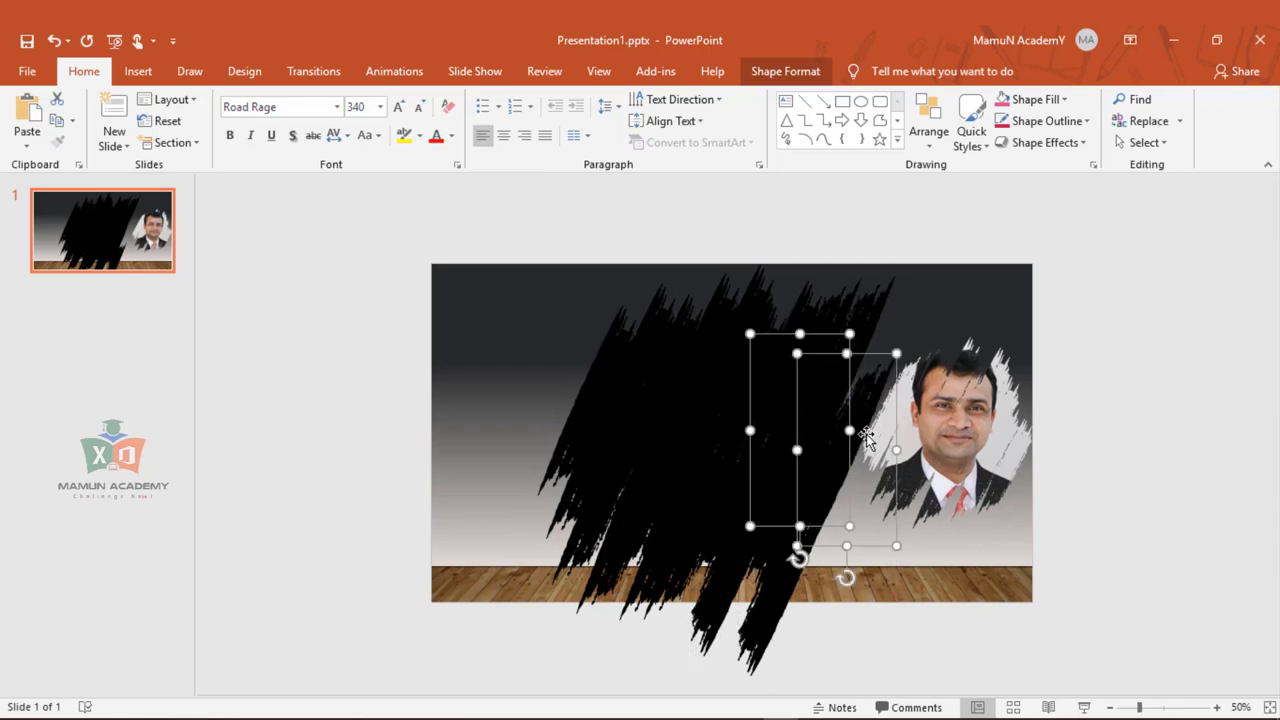
drag(866, 434, 885, 370)
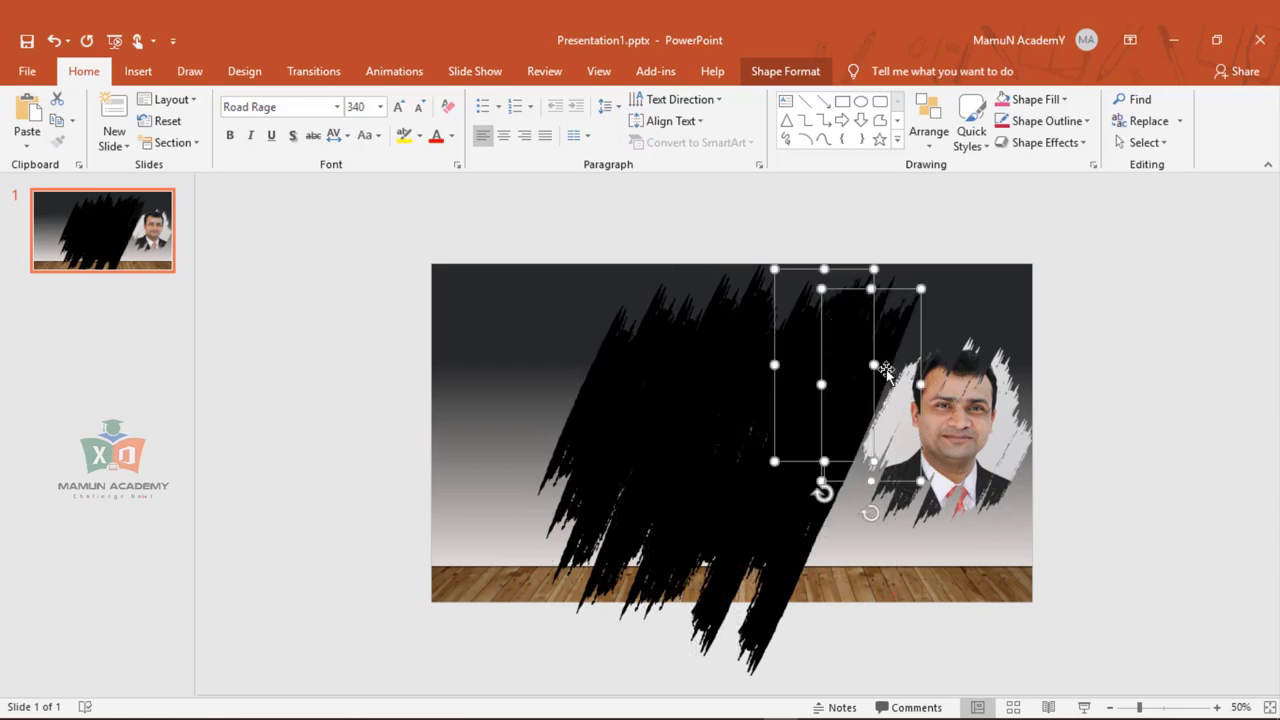
drag(896, 343, 822, 428)
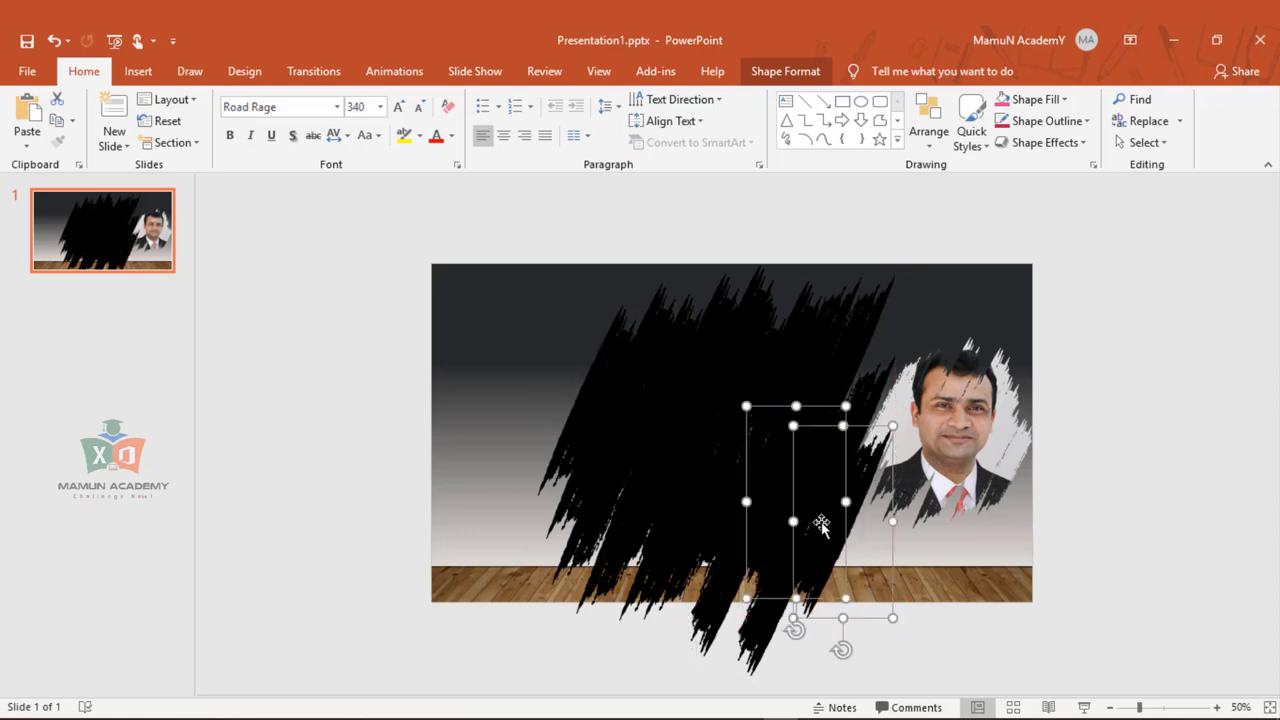
click(880, 543)
Shrink the right brush piece and move the small fragment toward the black cluster
click(834, 523)
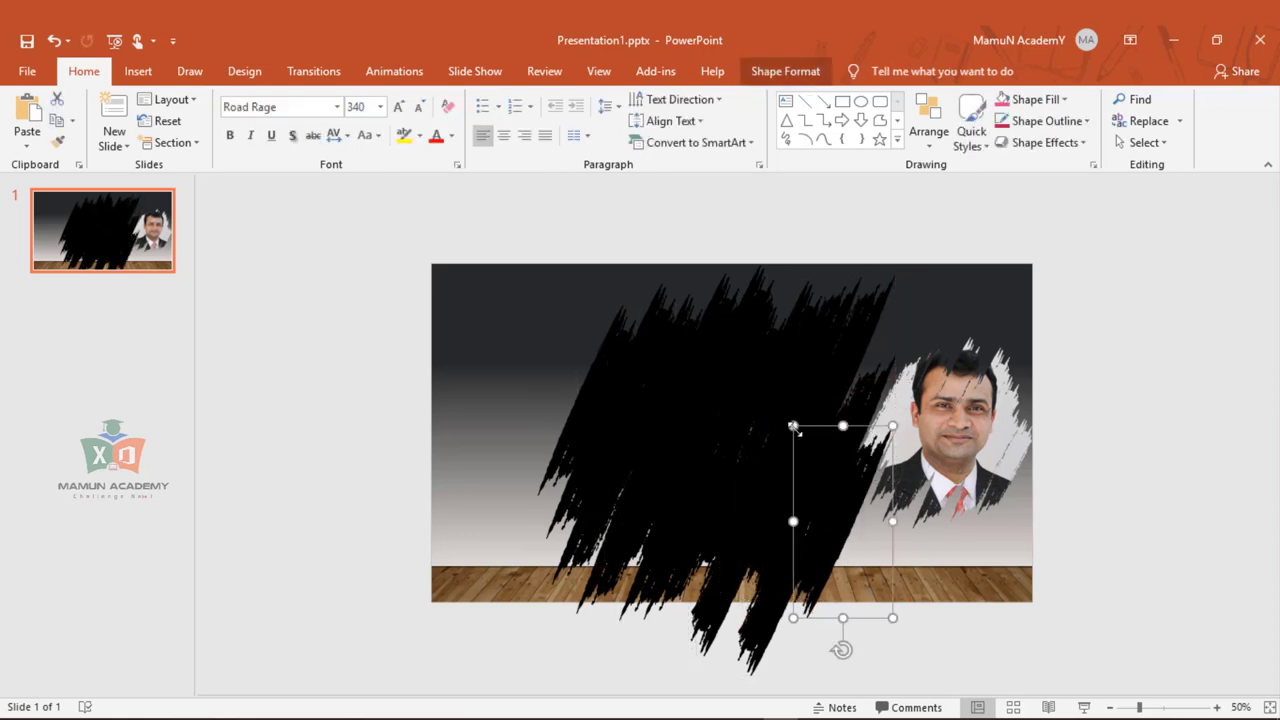
drag(793, 427, 817, 472)
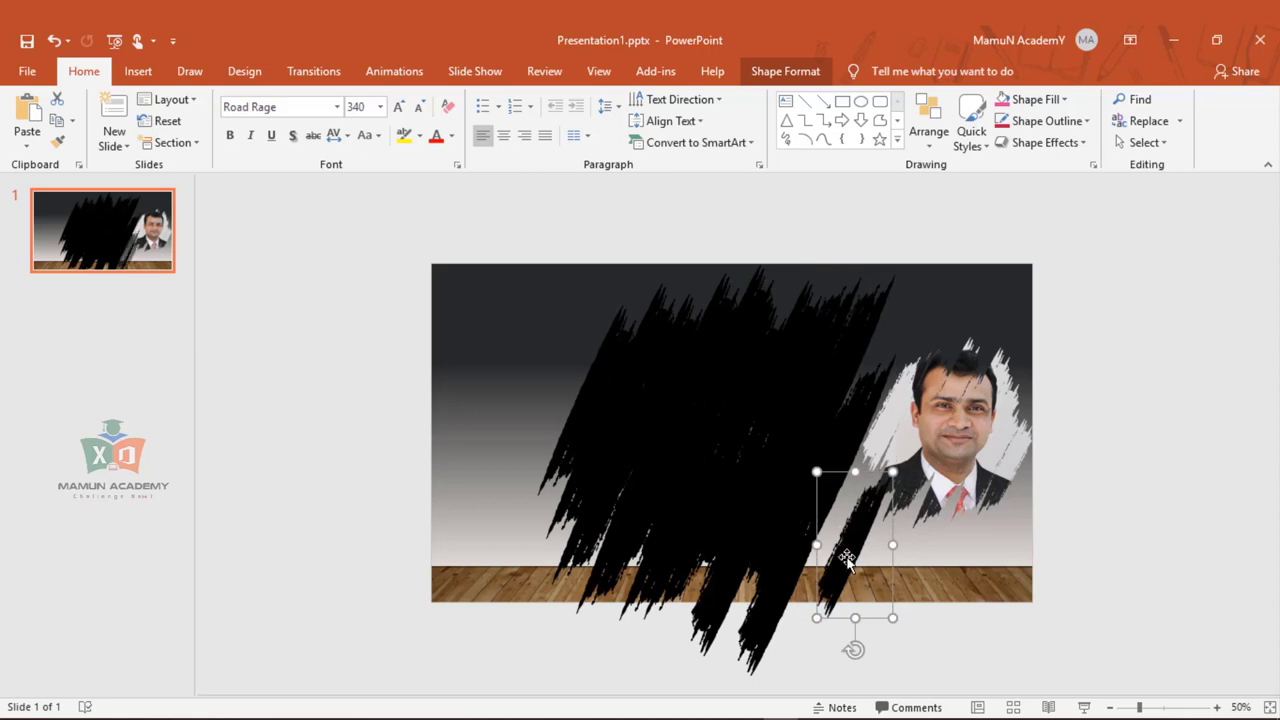
mouse_move(846, 560)
mouse_down()
mouse_move(834, 540)
mouse_move(865, 462)
mouse_move(880, 508)
mouse_move(871, 494)
mouse_up()
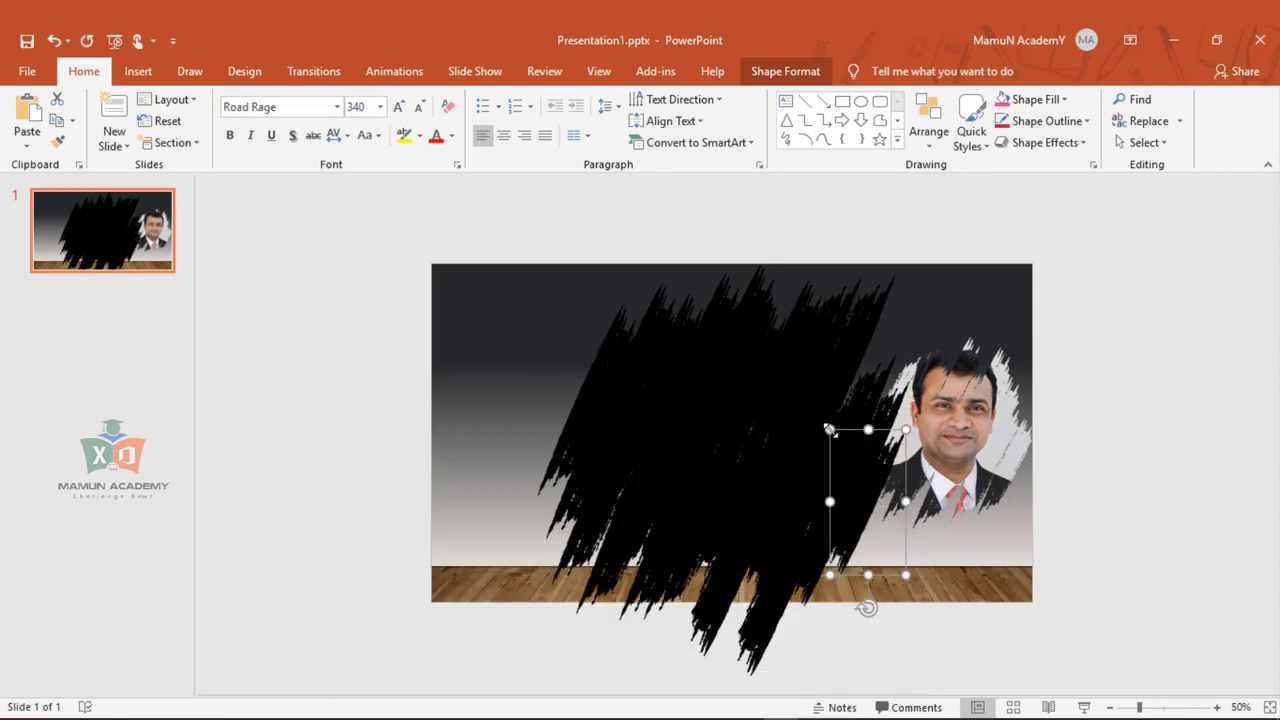
drag(866, 488, 868, 494)
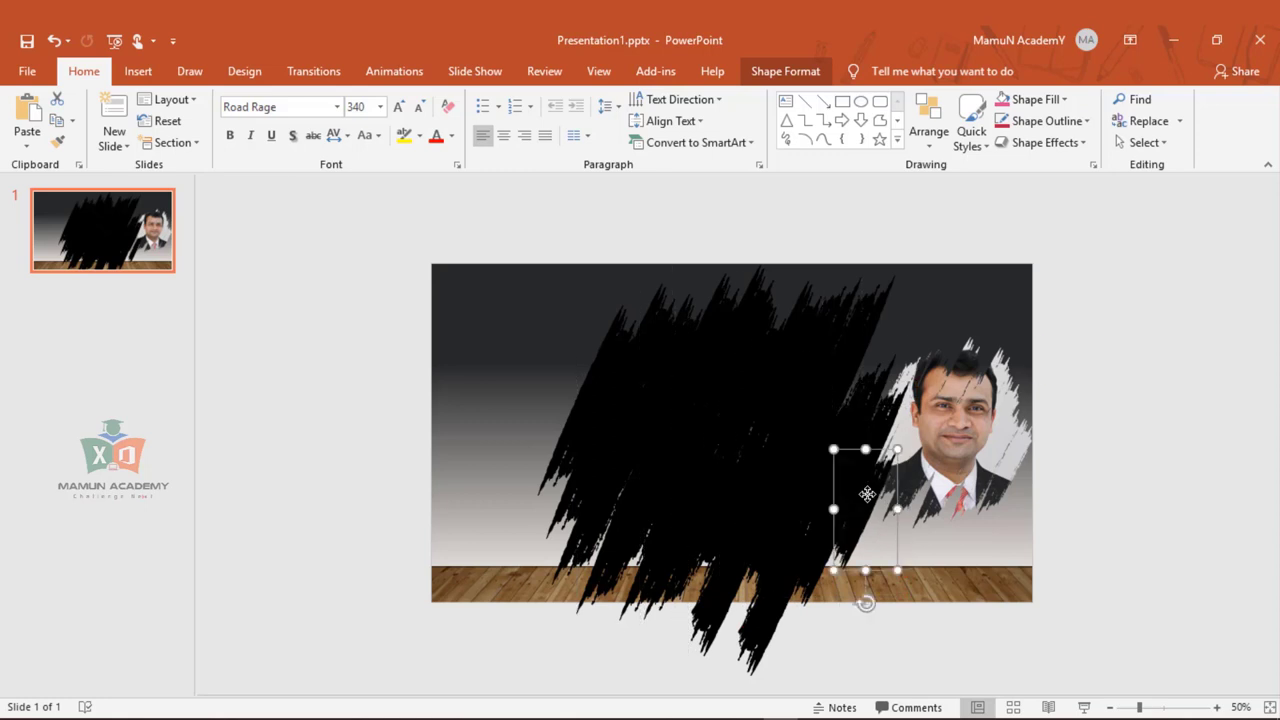
Undo three stray moves and delete the extra rectangle piece
click(773, 456)
key(ctrl+z)
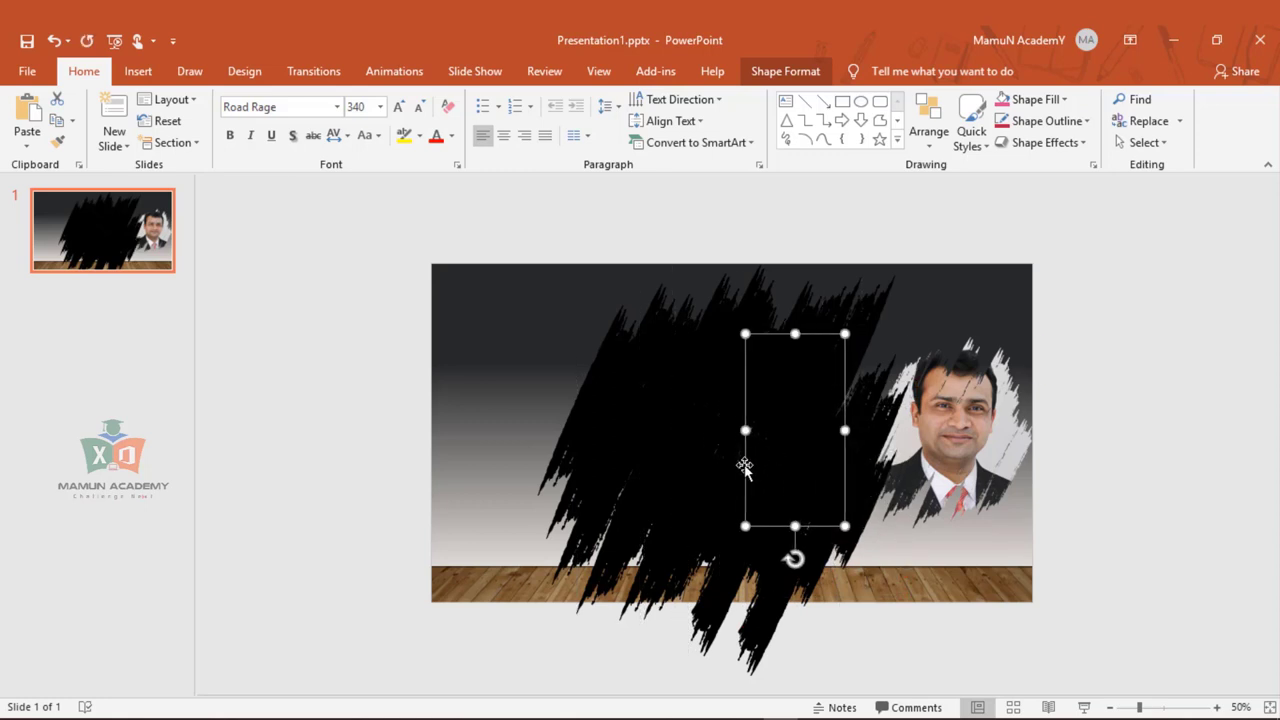
key(ctrl+z)
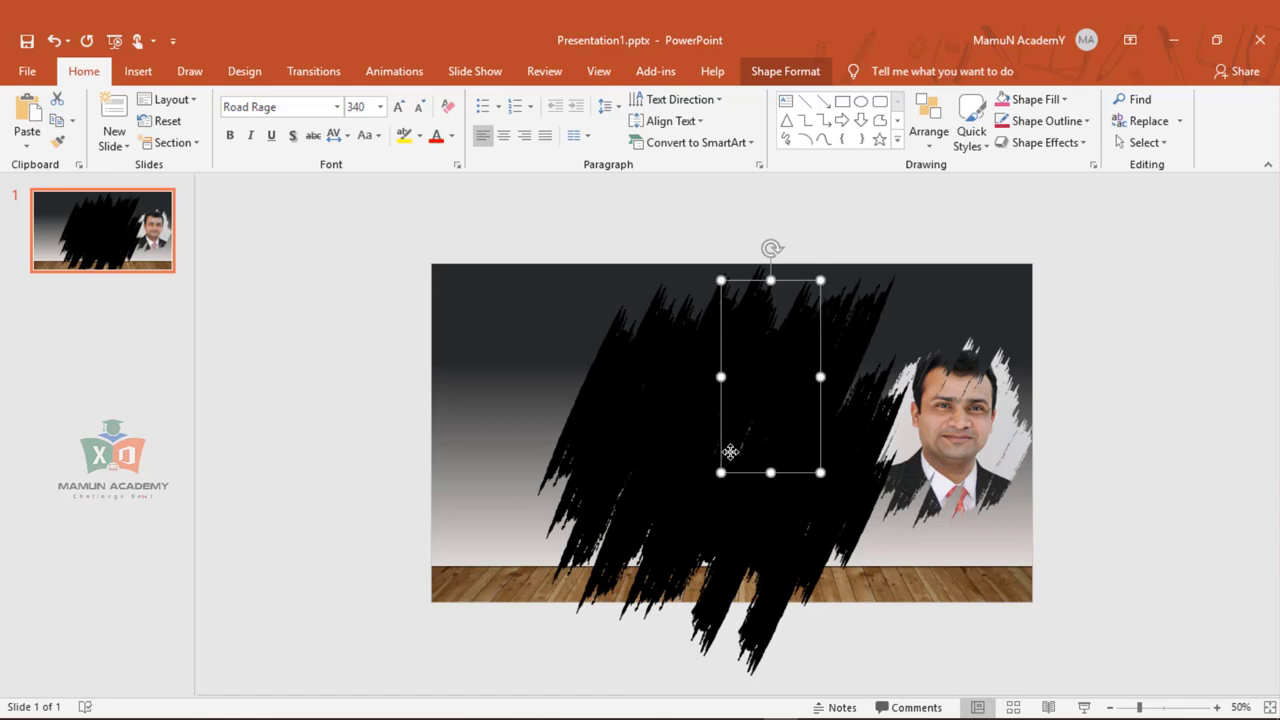
key(ctrl+z)
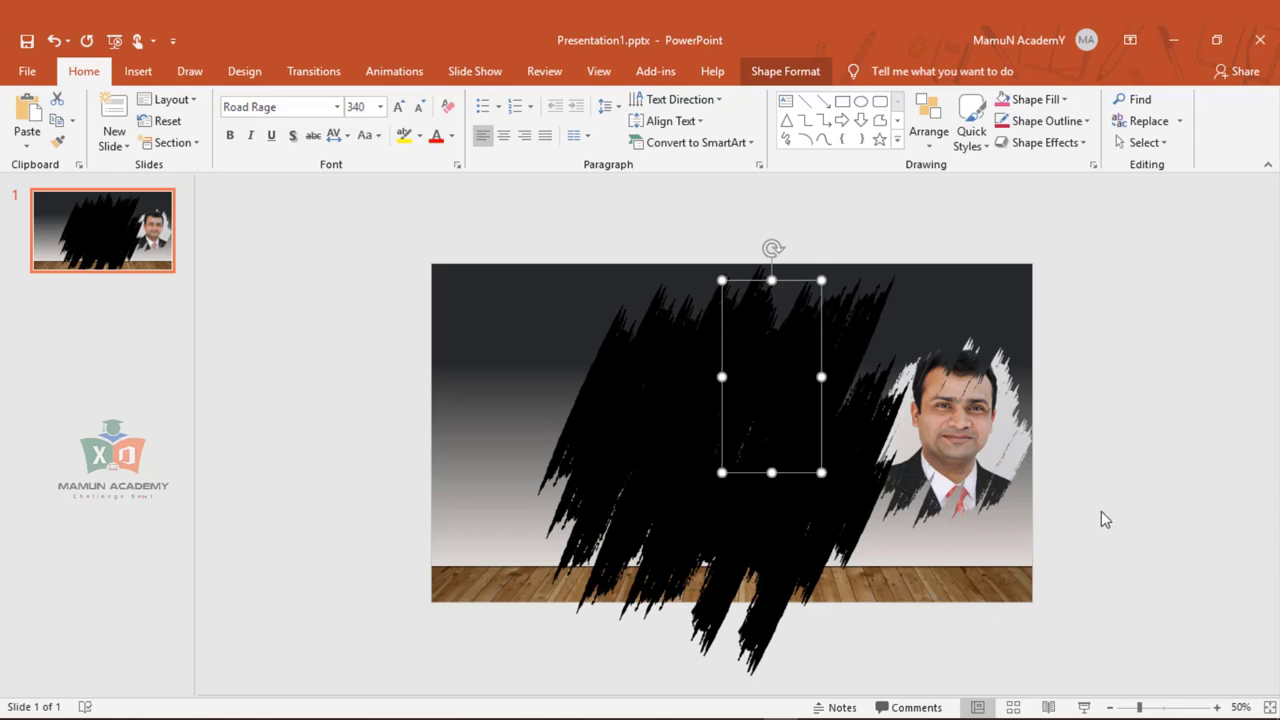
key(Delete)
scroll(605, 362, down, 3)
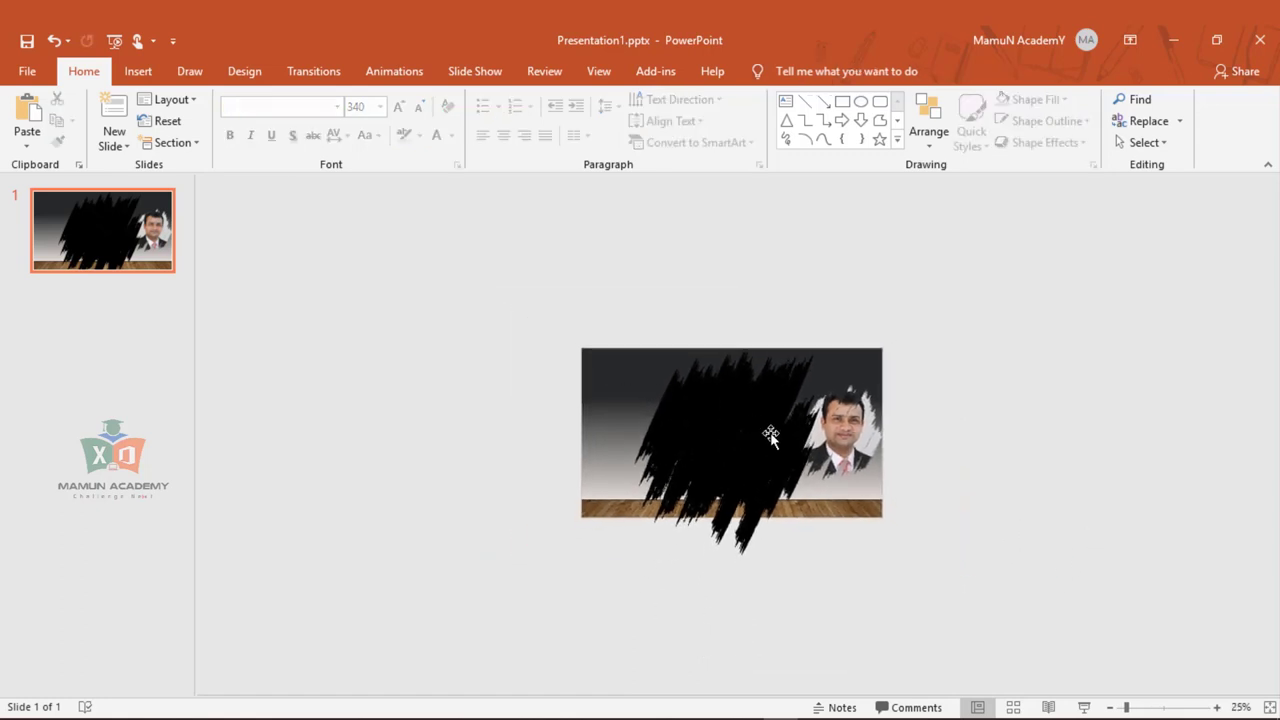
Drag the portrait off the slide's right edge and select all brush pieces, excluding the photo
click(878, 424)
drag(878, 424, 998, 424)
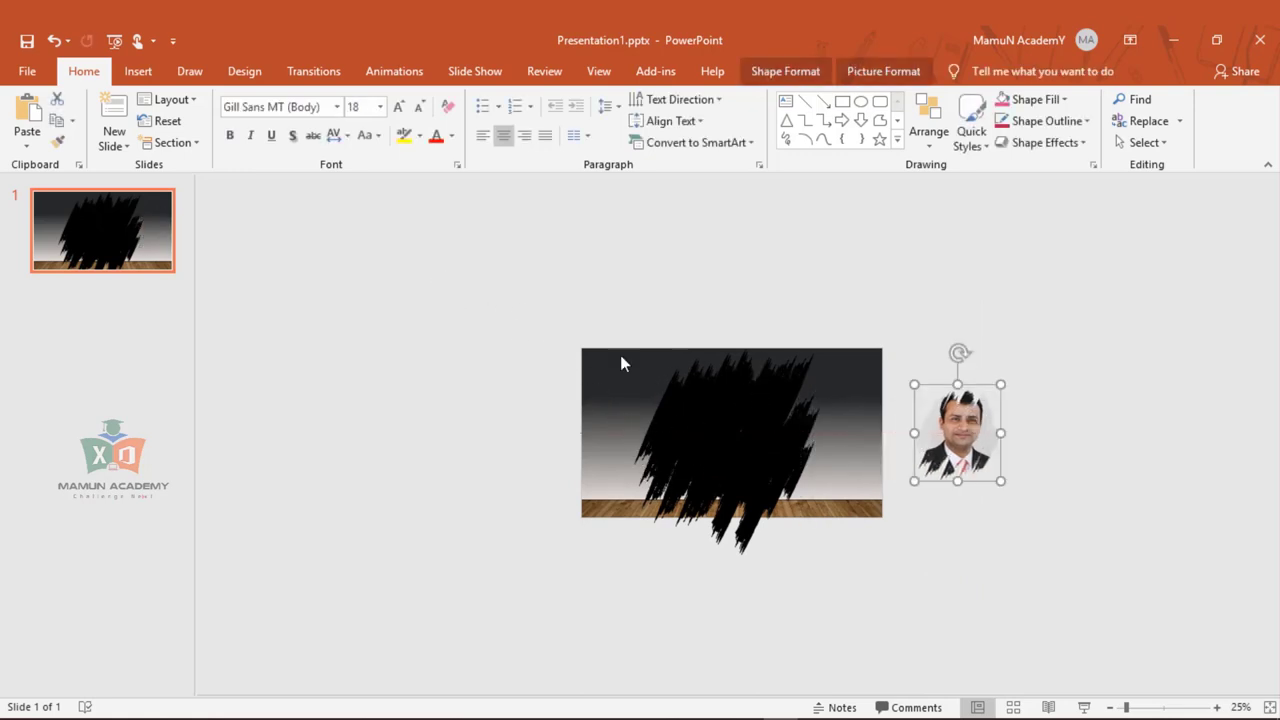
key(ctrl+a)
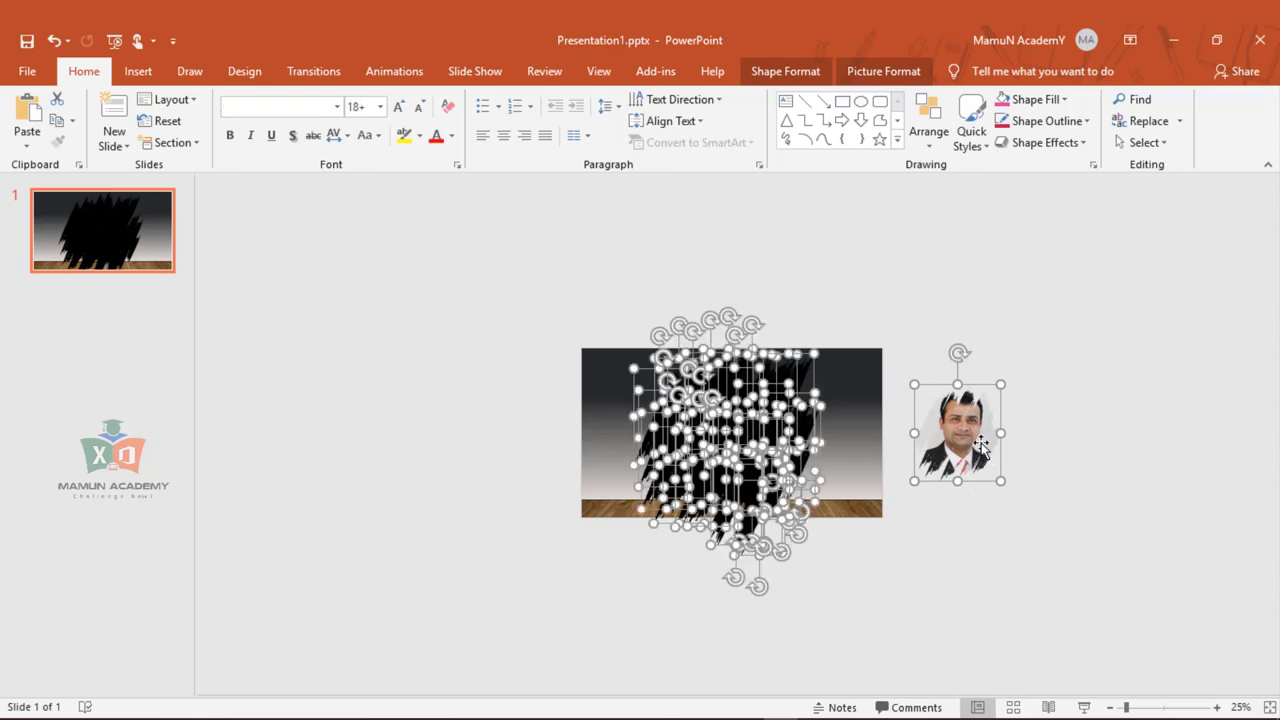
shift+click(975, 452)
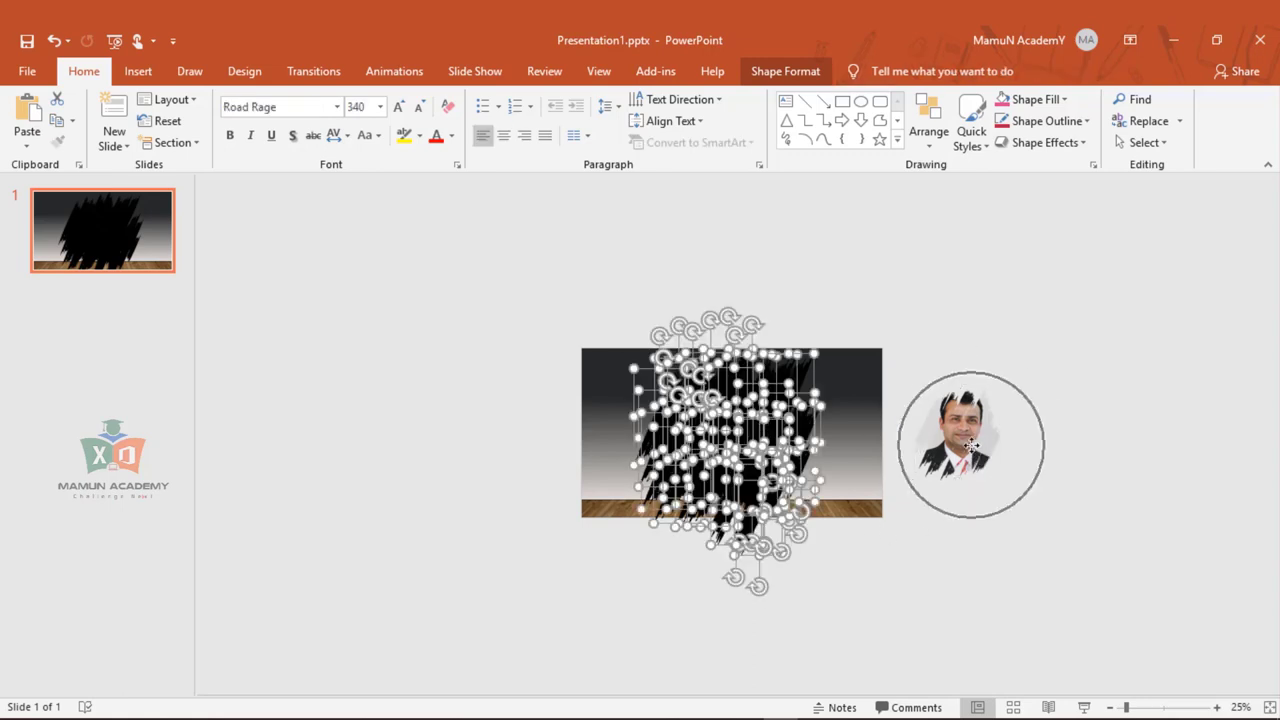
click(548, 380)
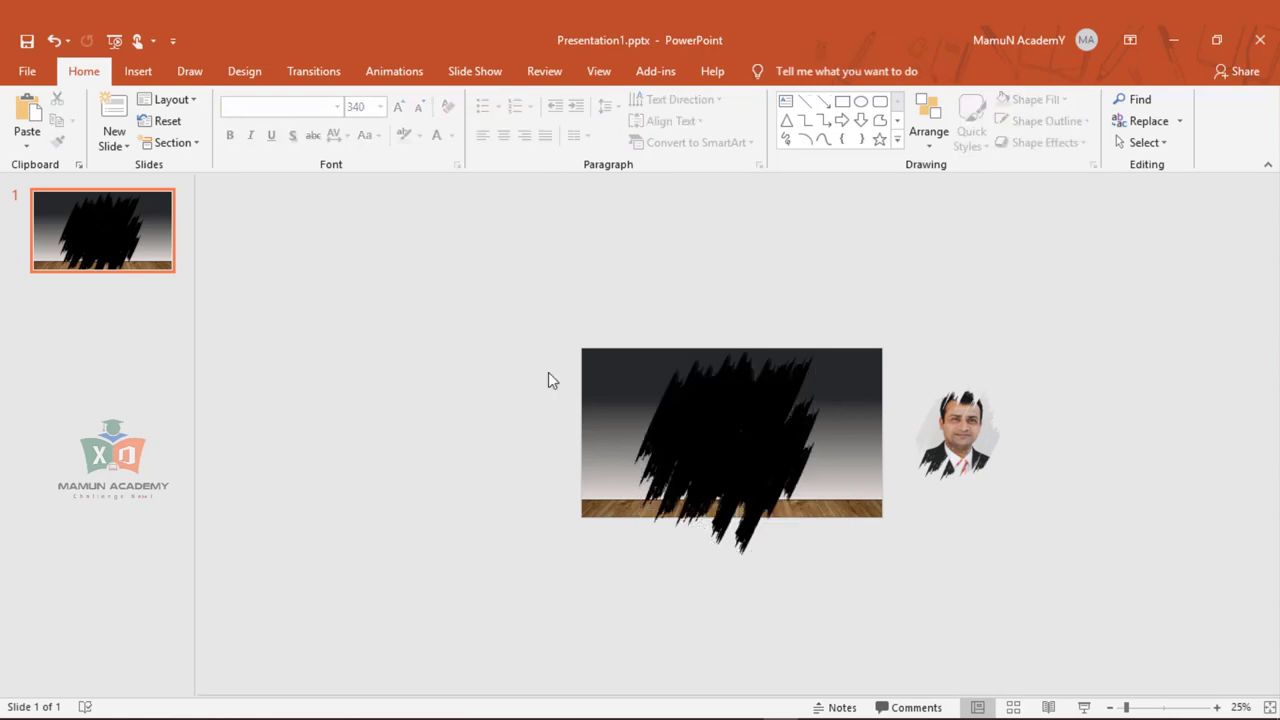
drag(446, 205, 900, 632)
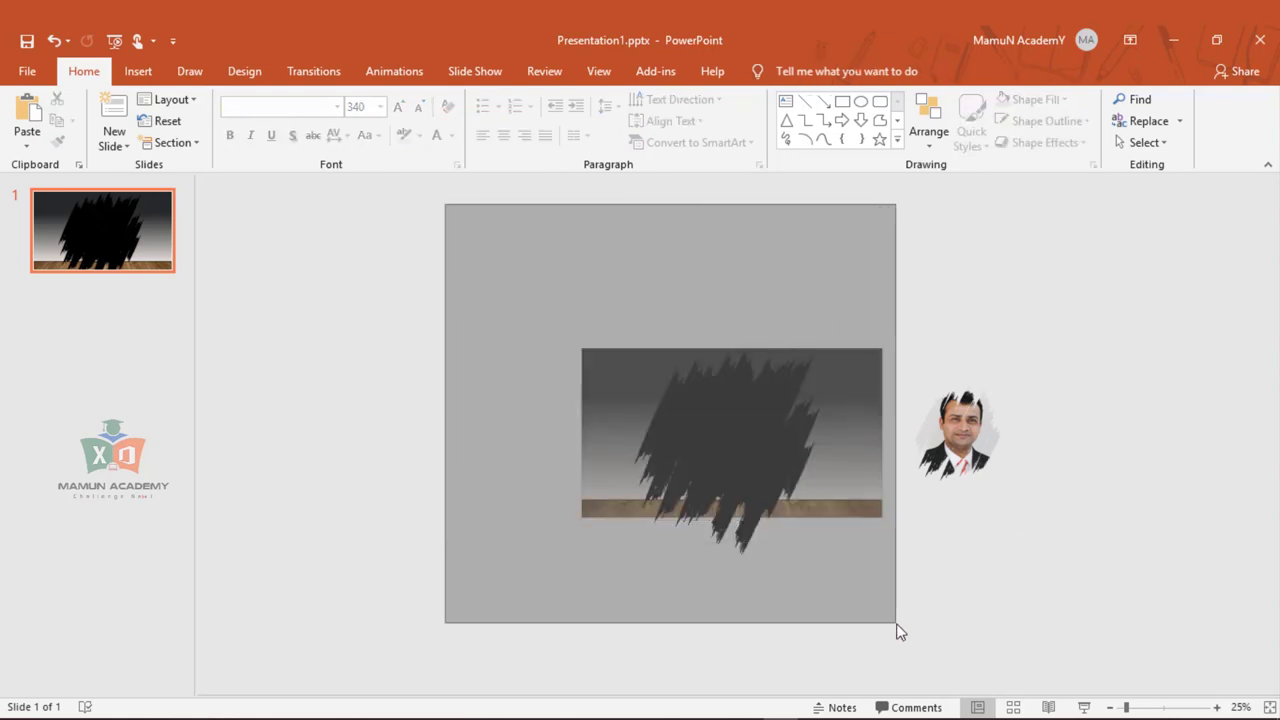
drag(896, 624, 896, 626)
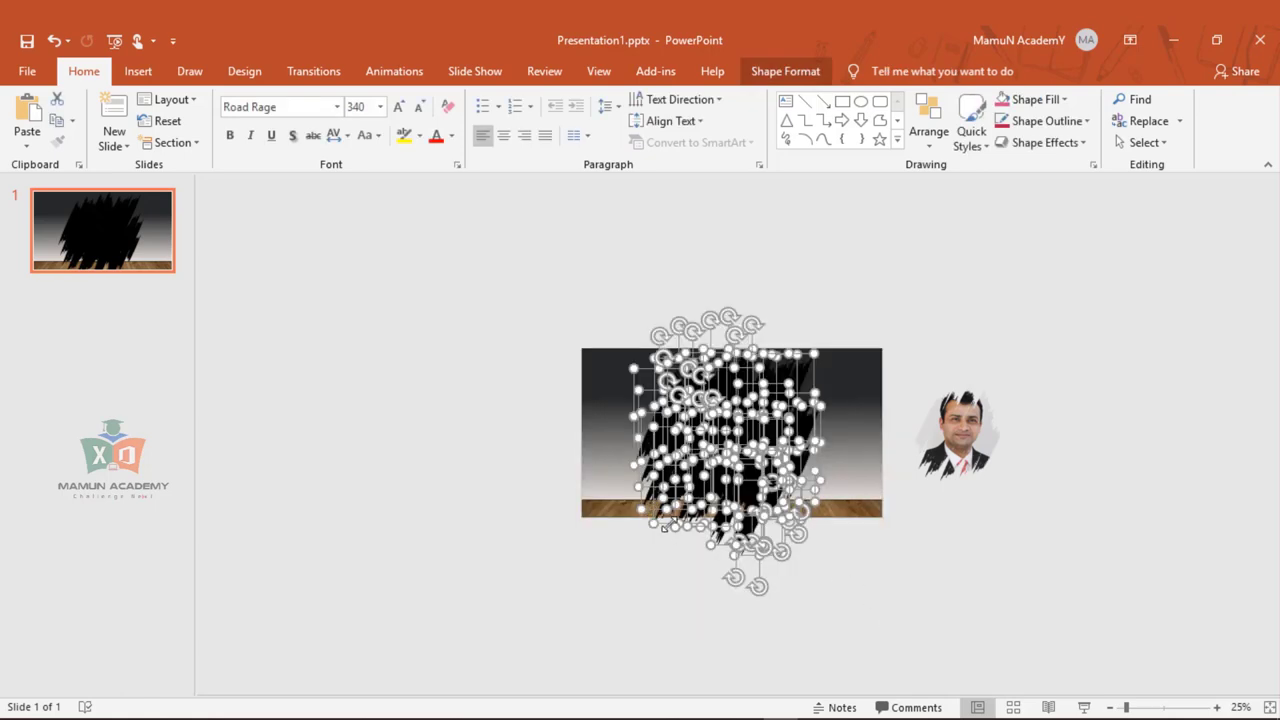
click(666, 584)
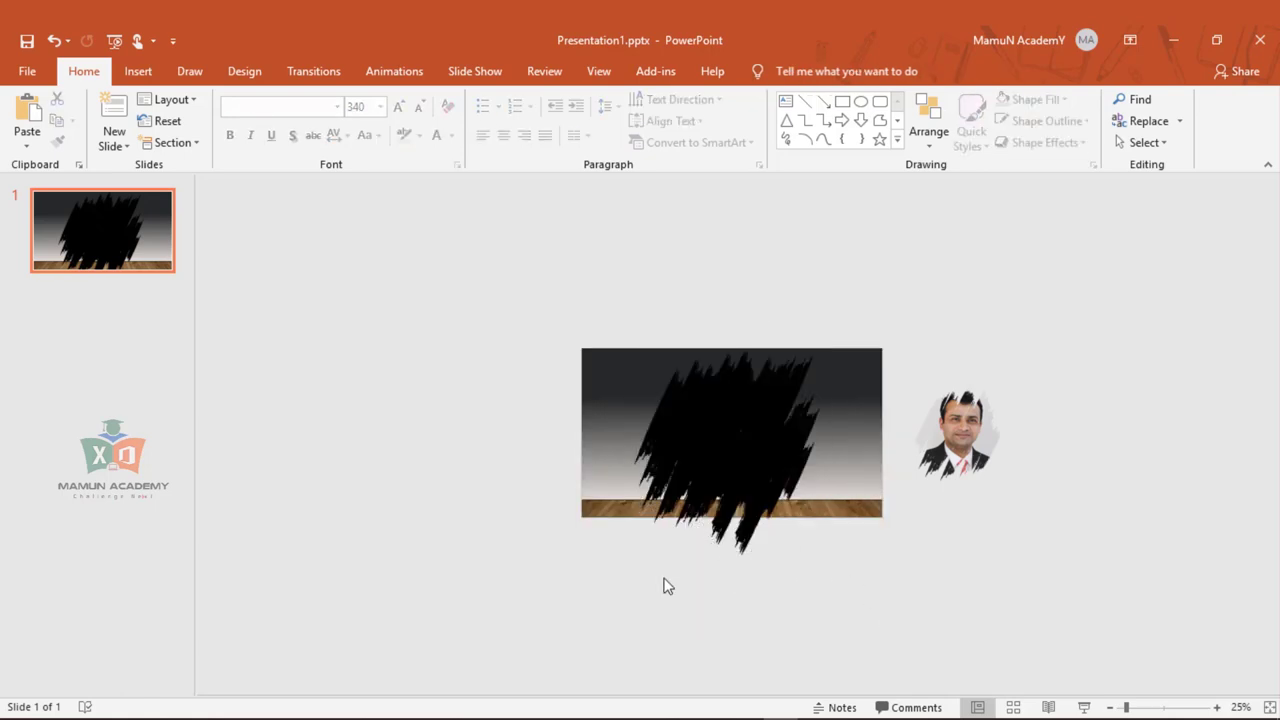
key(ctrl+a)
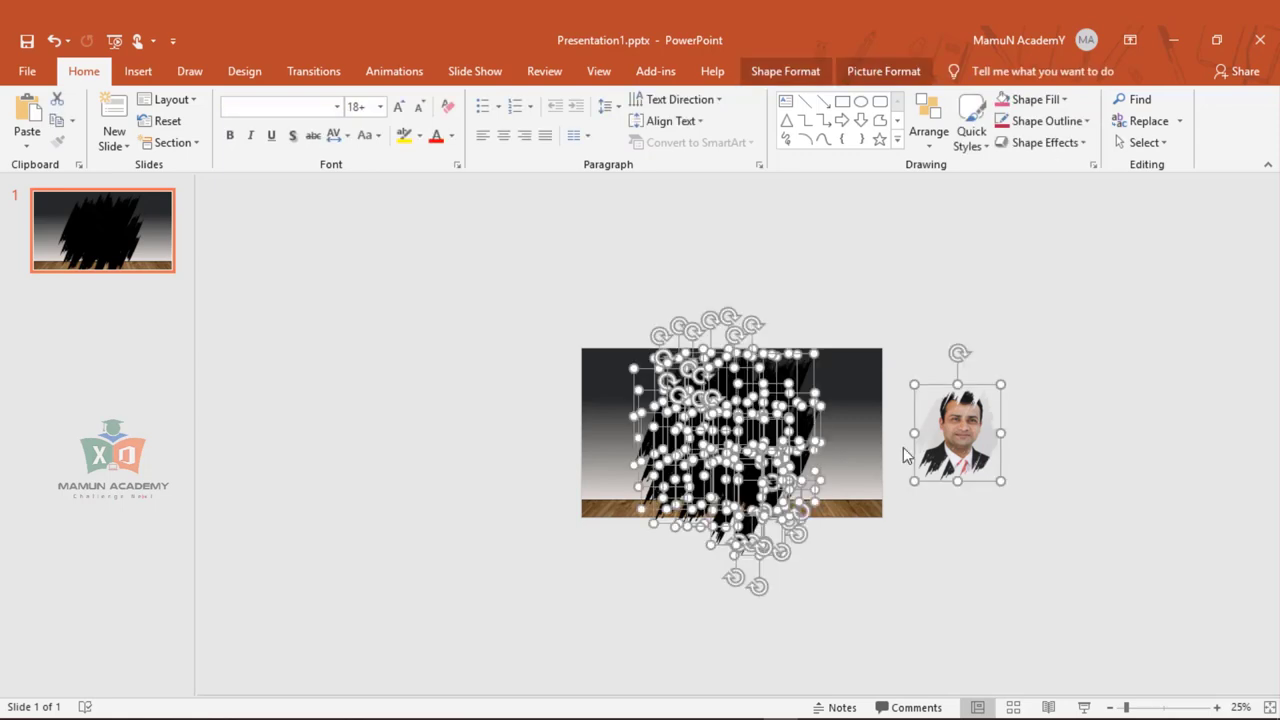
shift+click(940, 458)
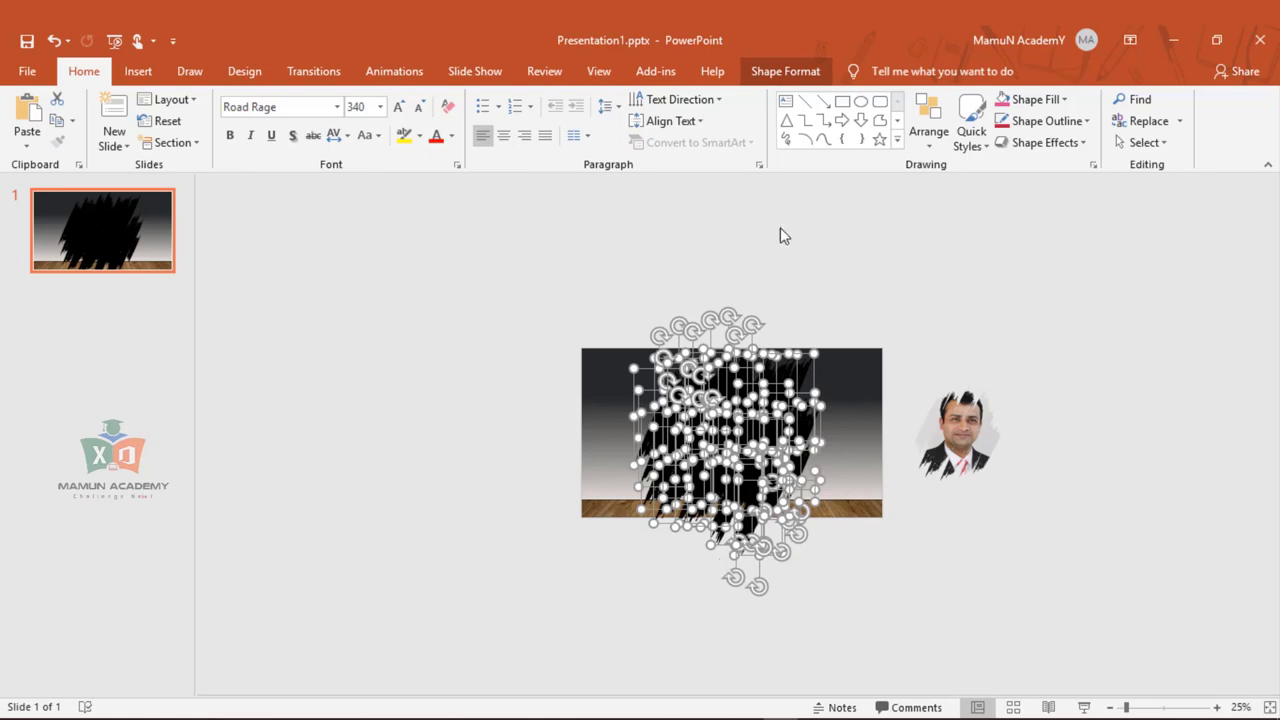
Union all the brush-stroke pieces into a single black shape
click(815, 74)
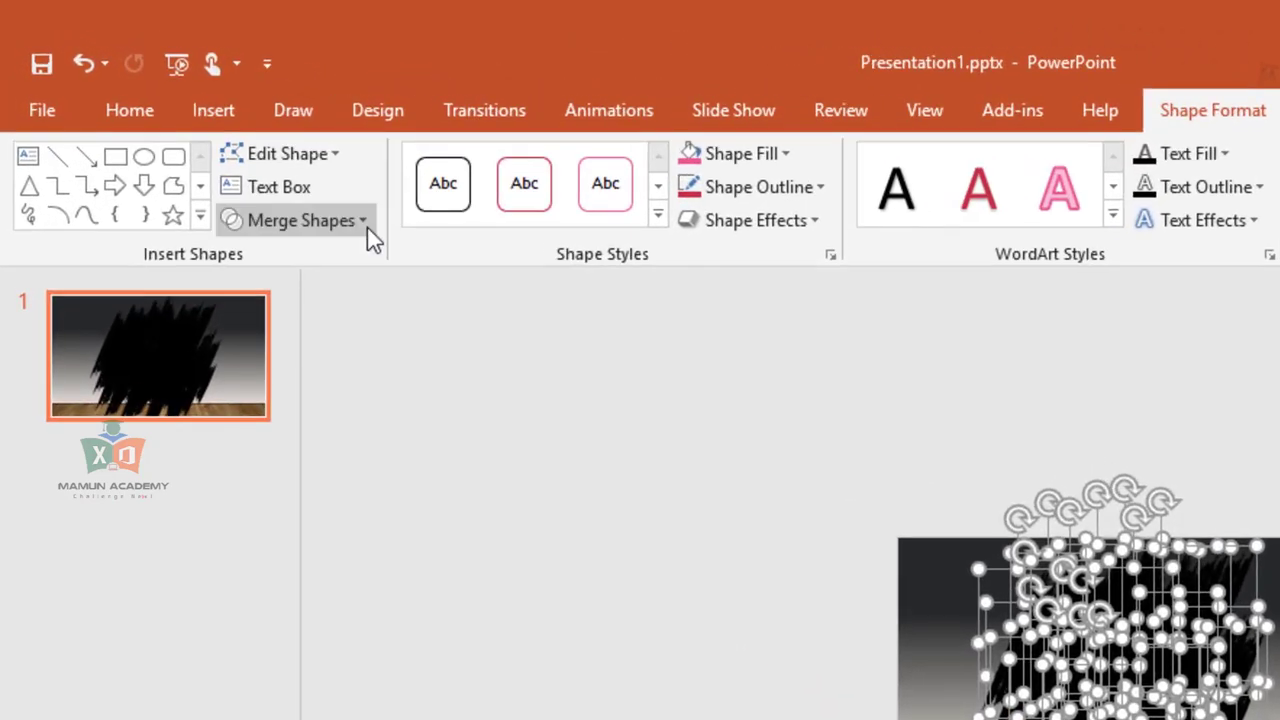
click(238, 144)
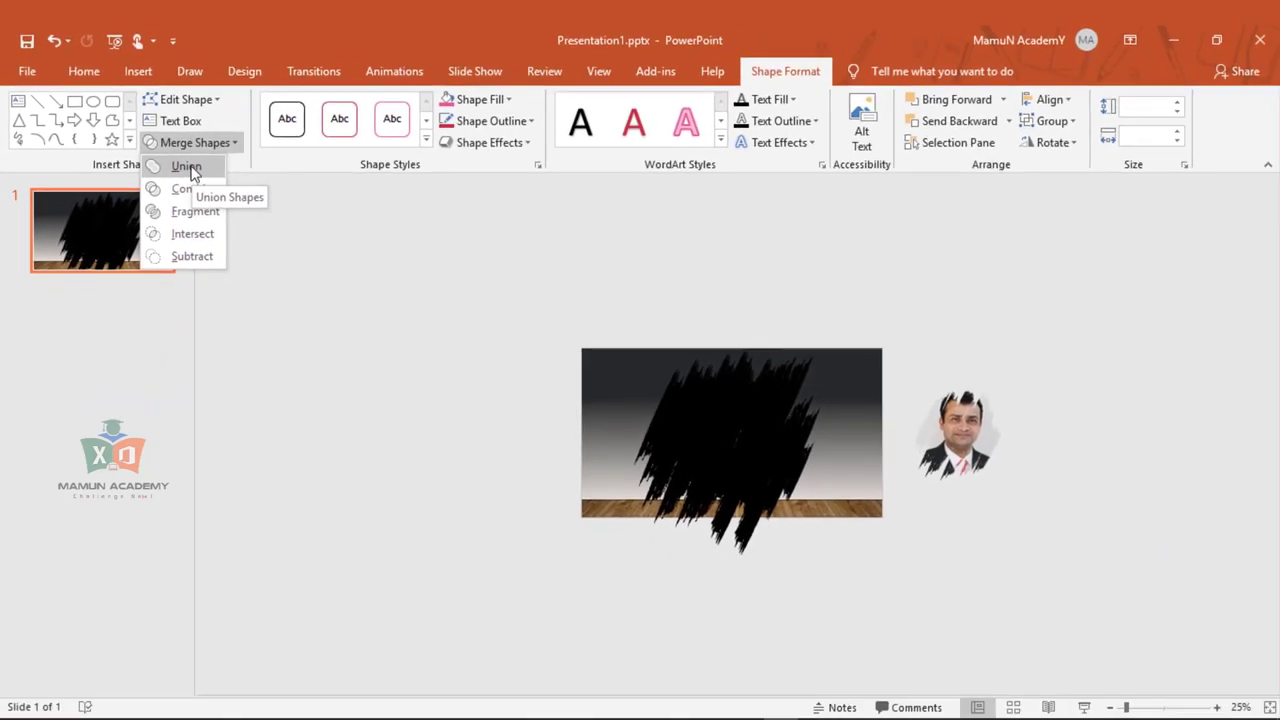
click(283, 246)
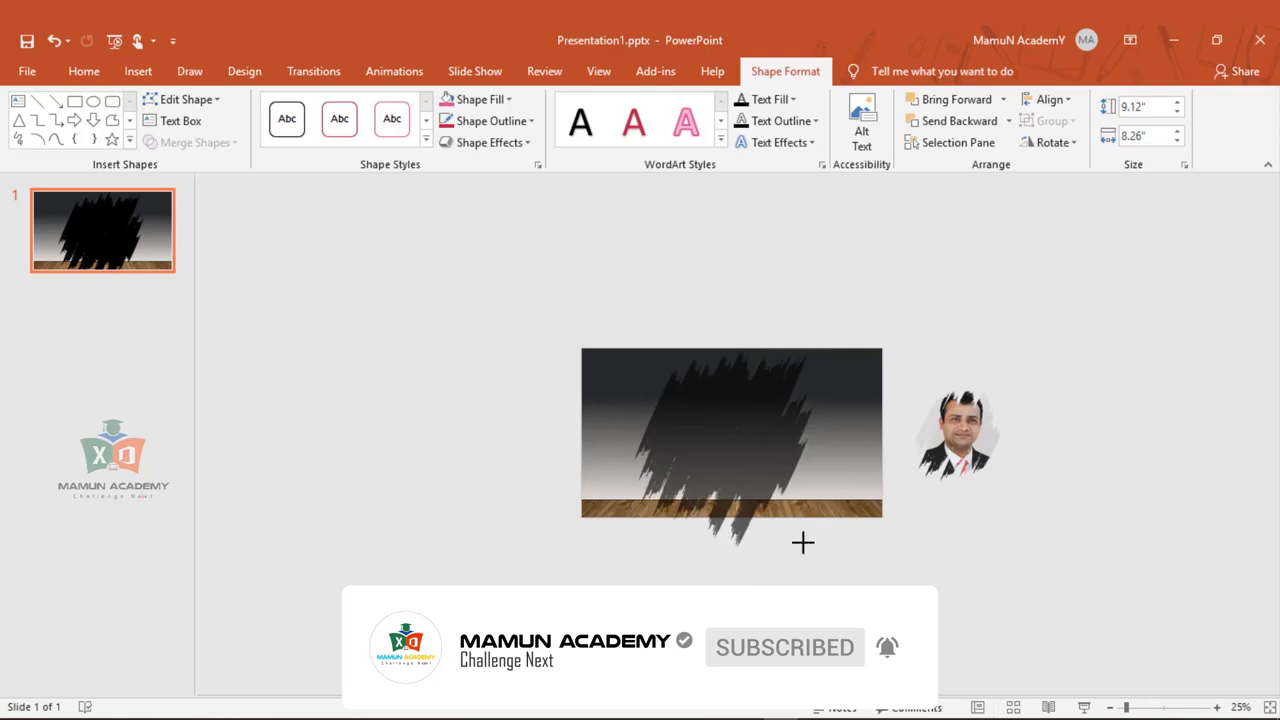
Move the merged brush shape up onto the stage background and select the portrait photo
drag(803, 542, 785, 518)
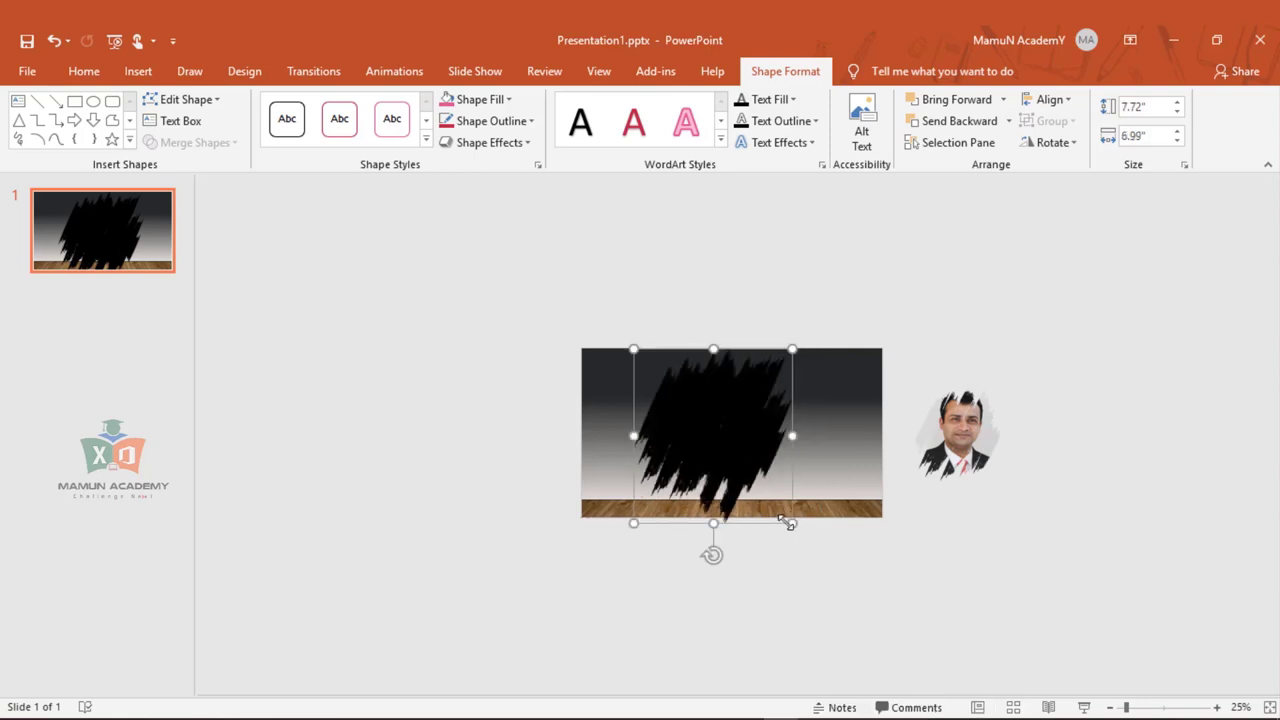
scroll(810, 495, up, 5)
scroll(810, 495, down, 2)
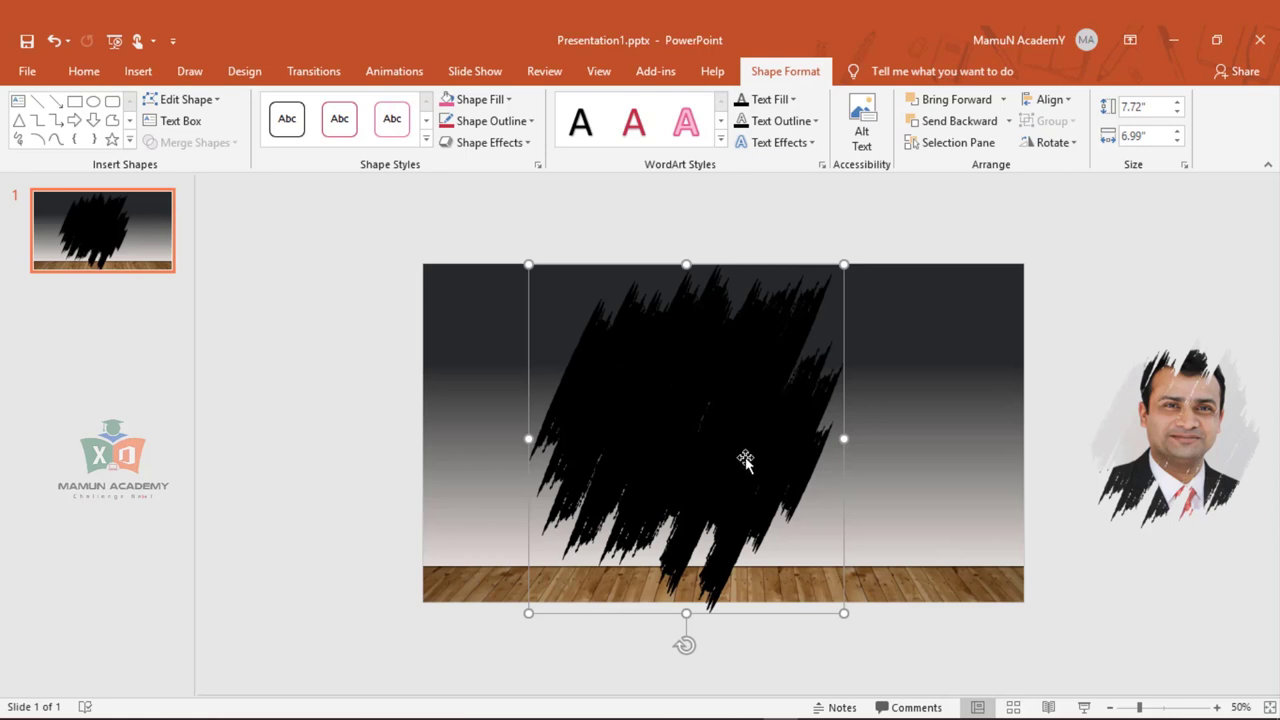
click(1160, 505)
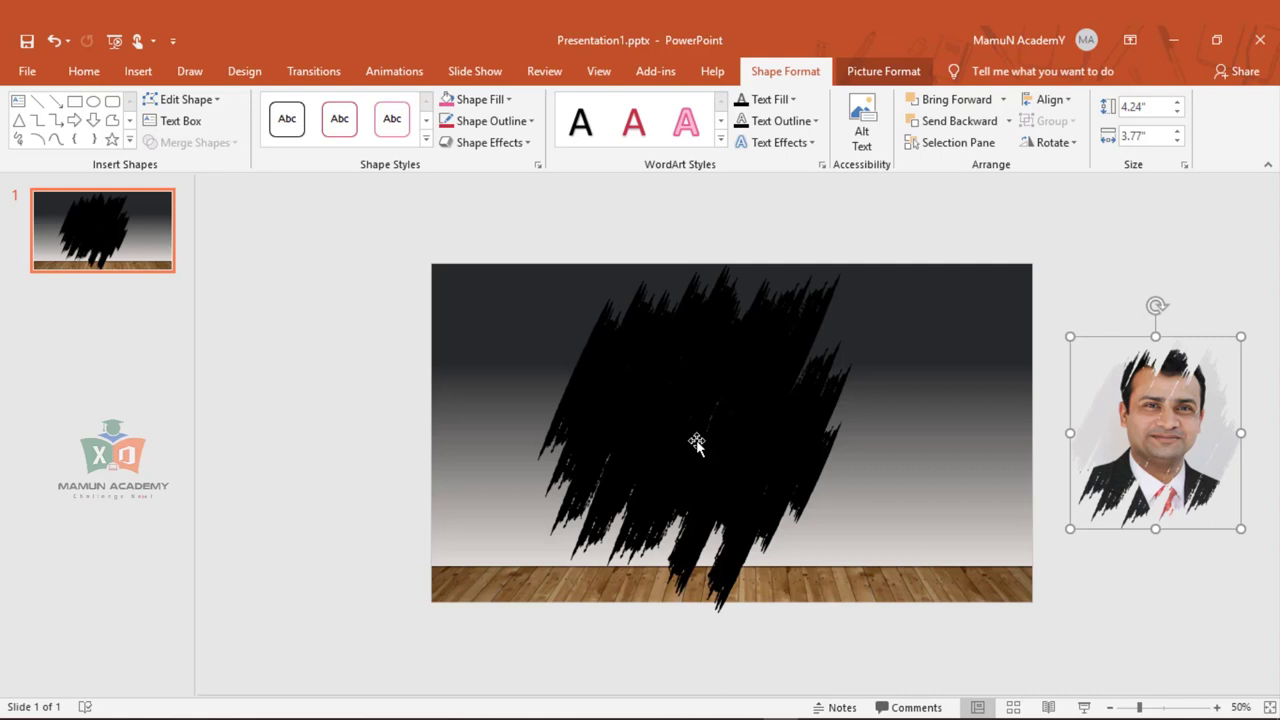
click(696, 416)
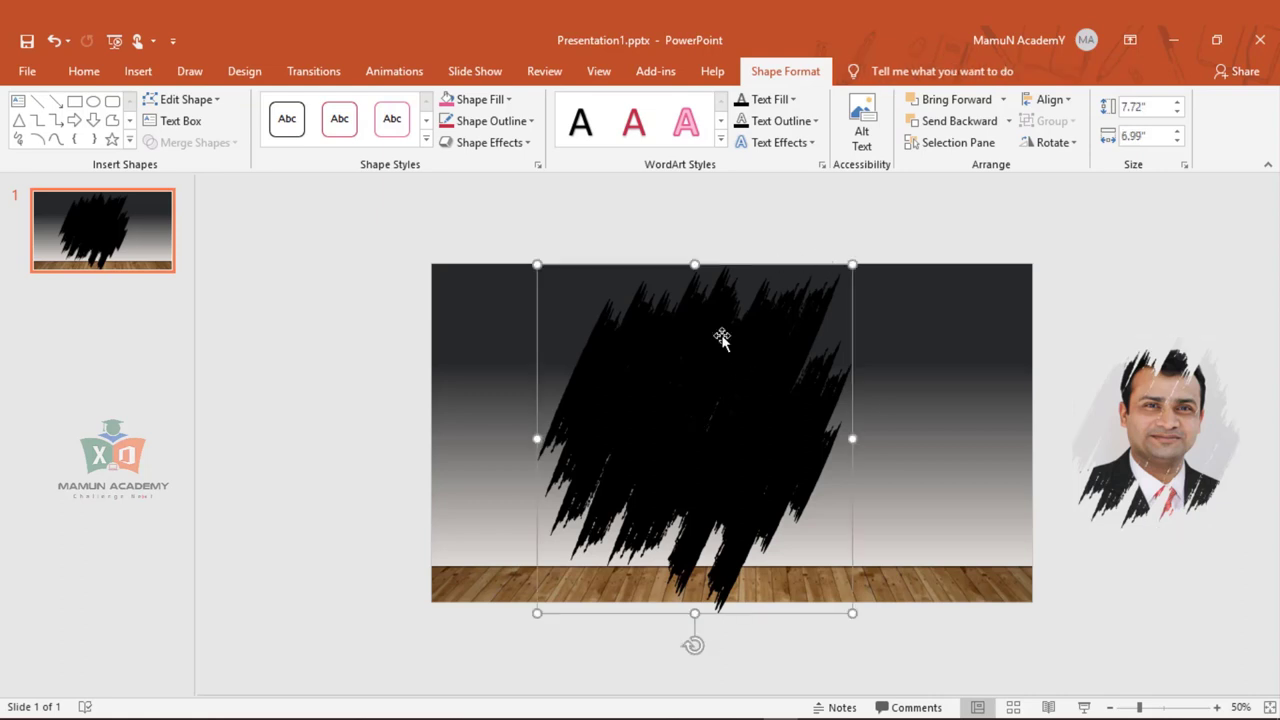
drag(695, 645, 709, 302)
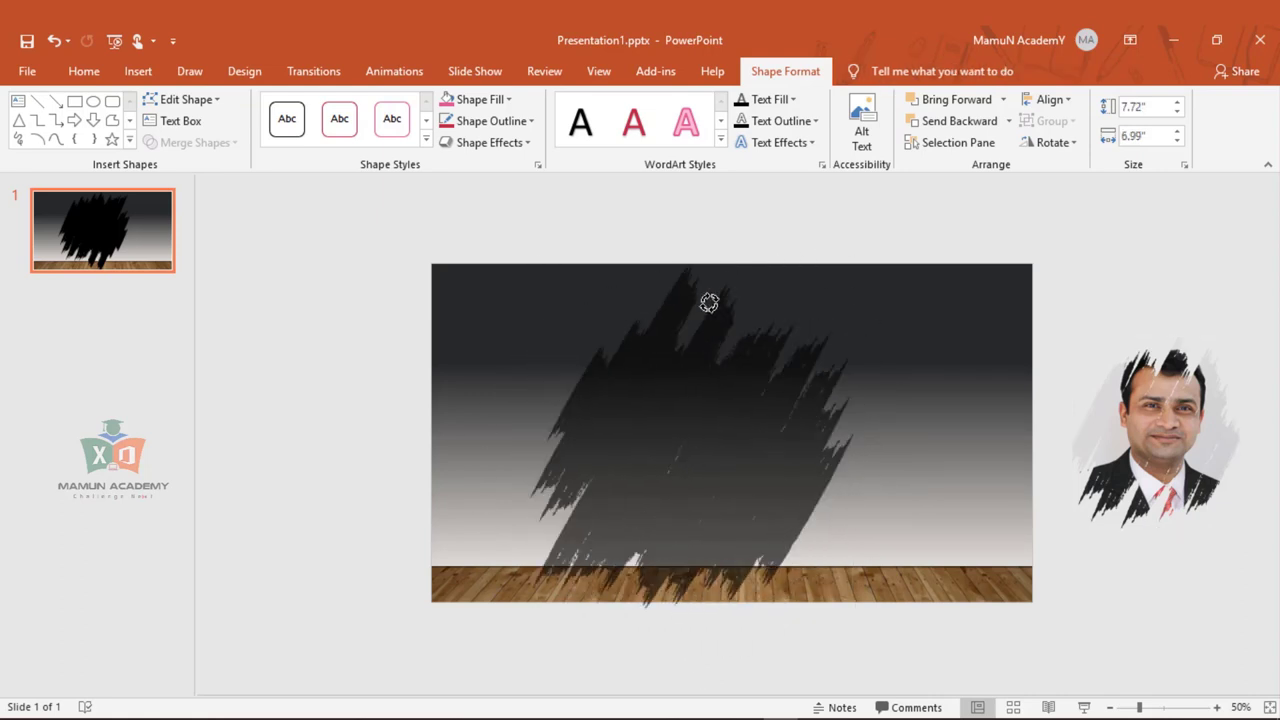
drag(709, 302, 710, 302)
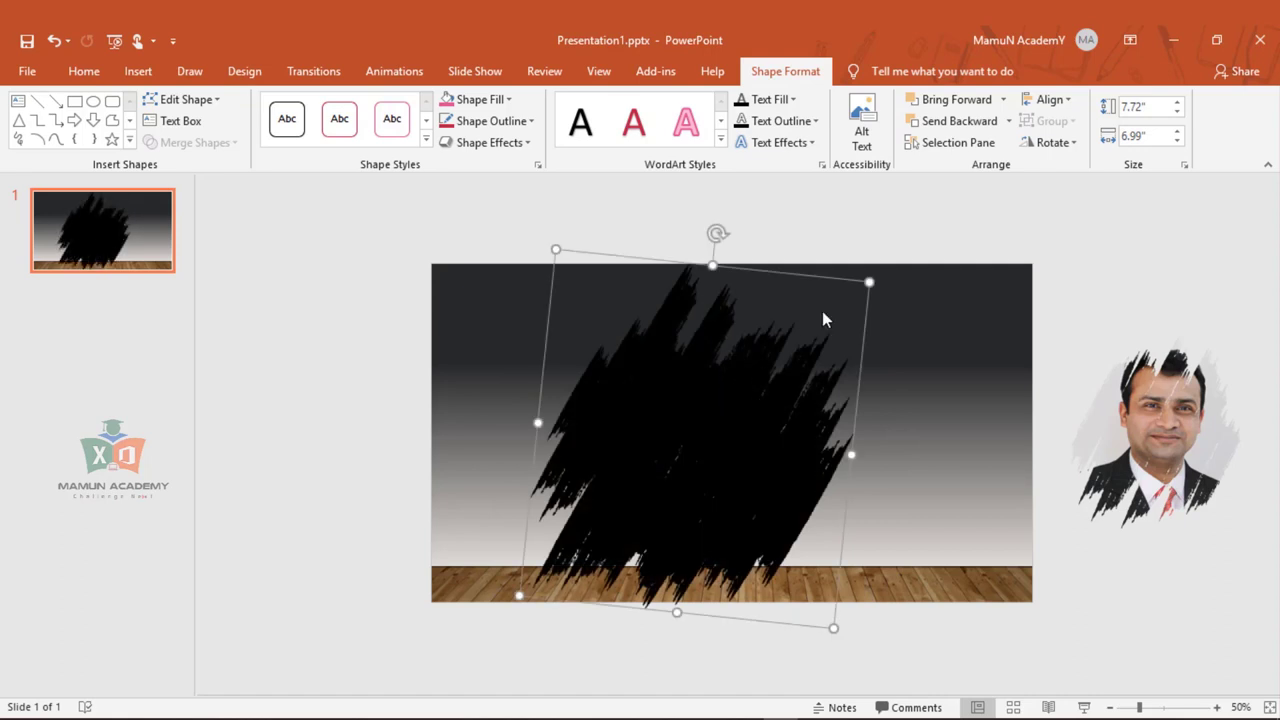
drag(720, 228, 704, 231)
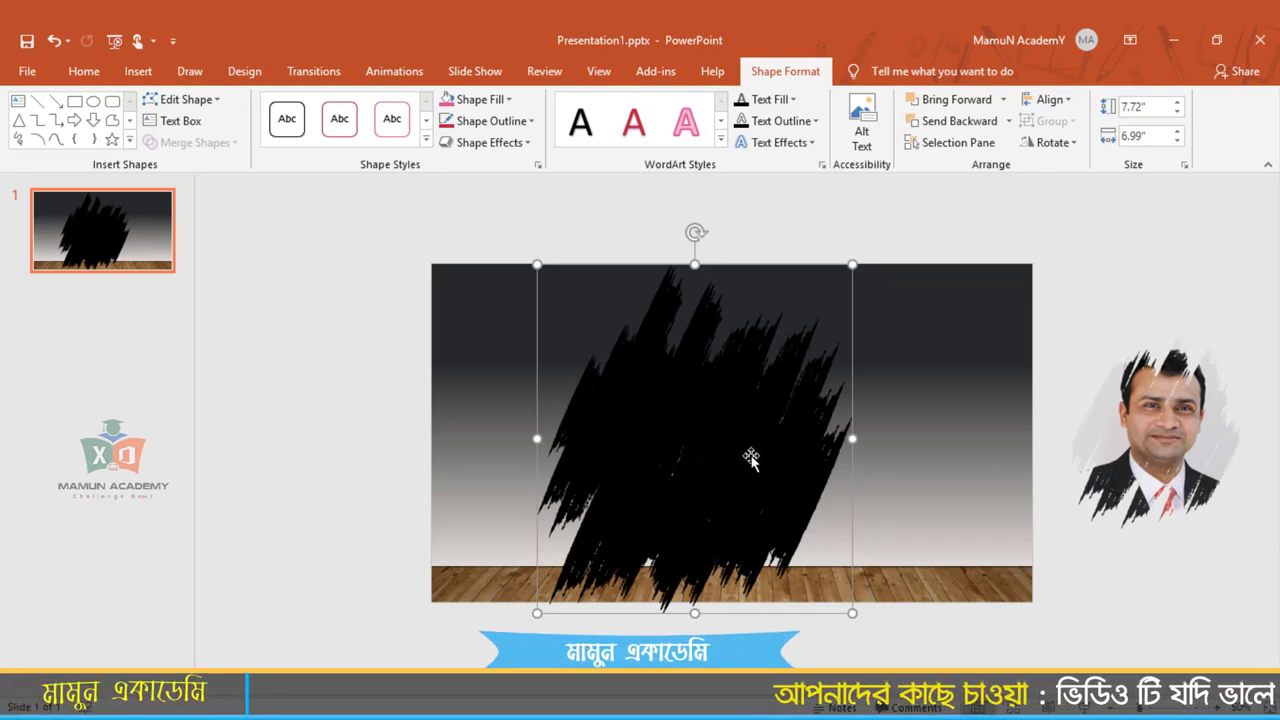
right_click(1163, 405)
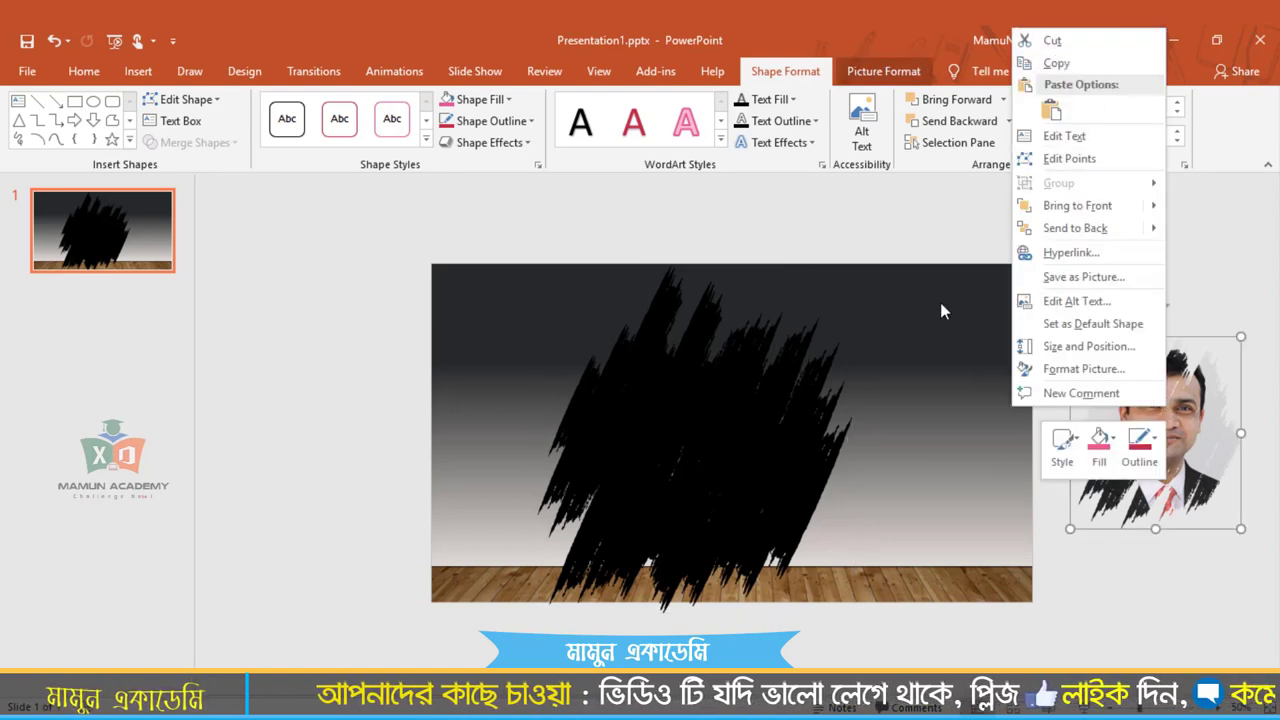
key(Escape)
click(727, 452)
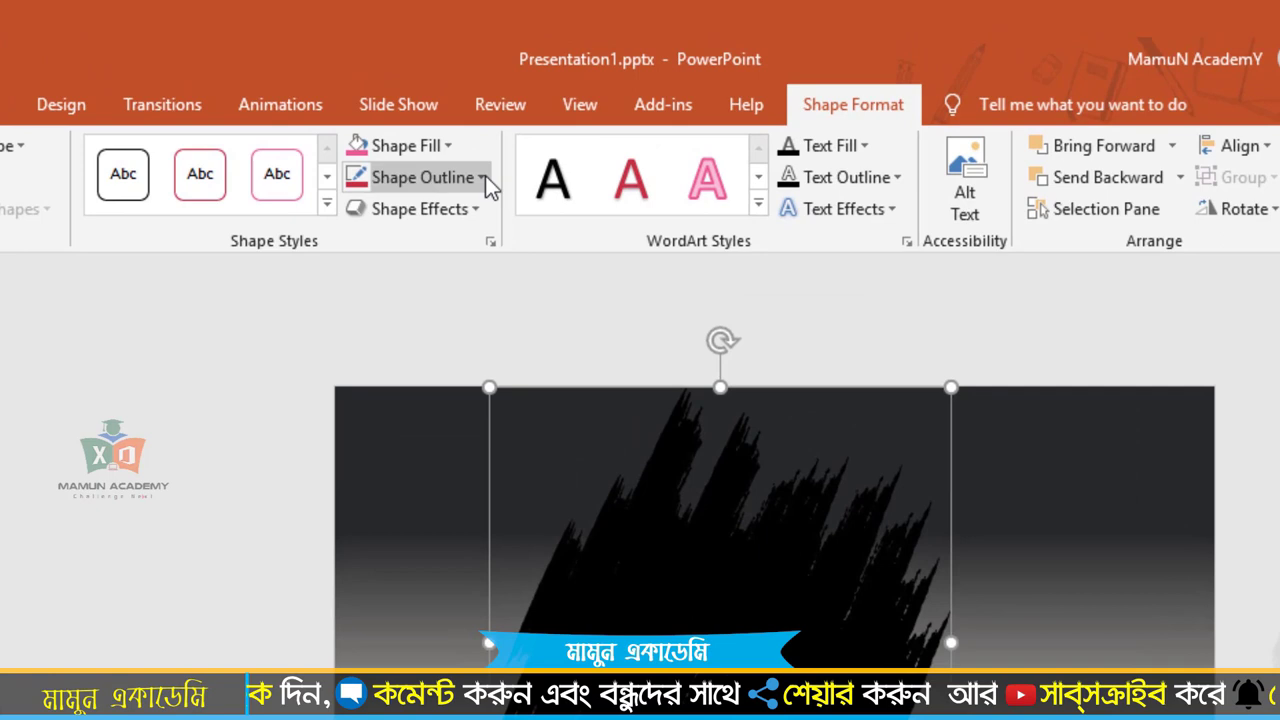
Remove the brush shape's outline and fill it with light Periwinkle
click(485, 175)
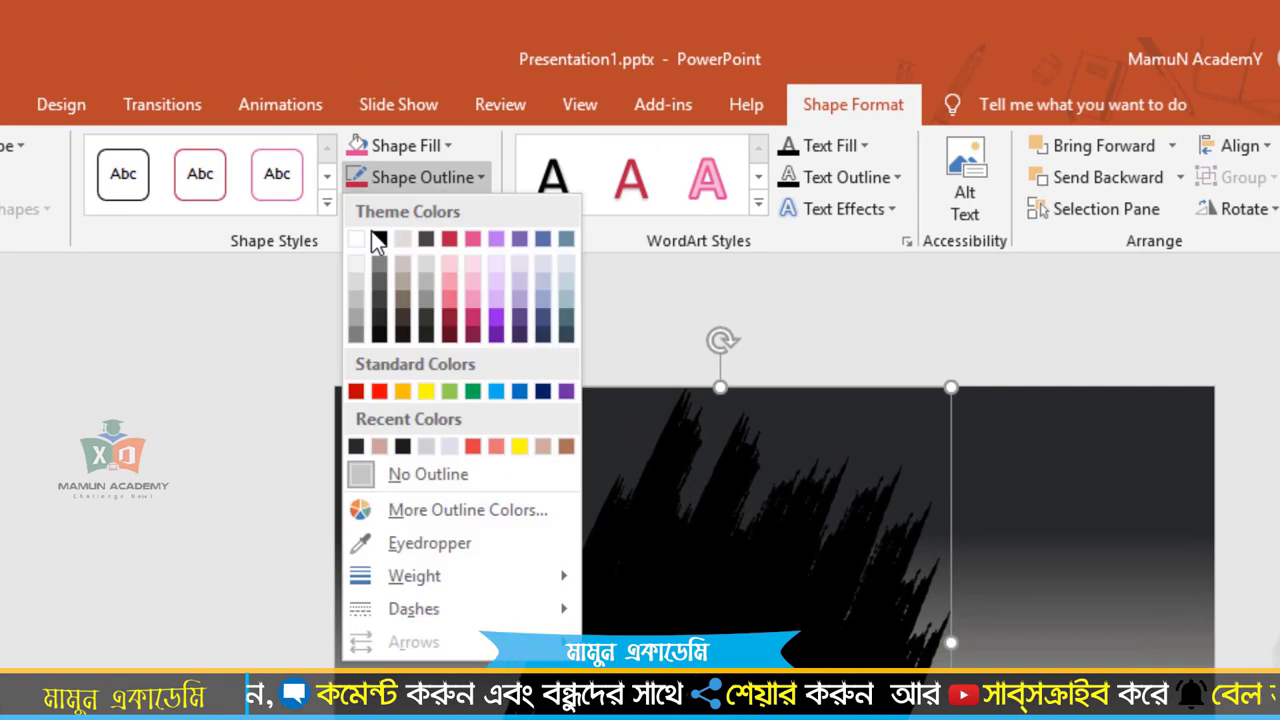
click(418, 476)
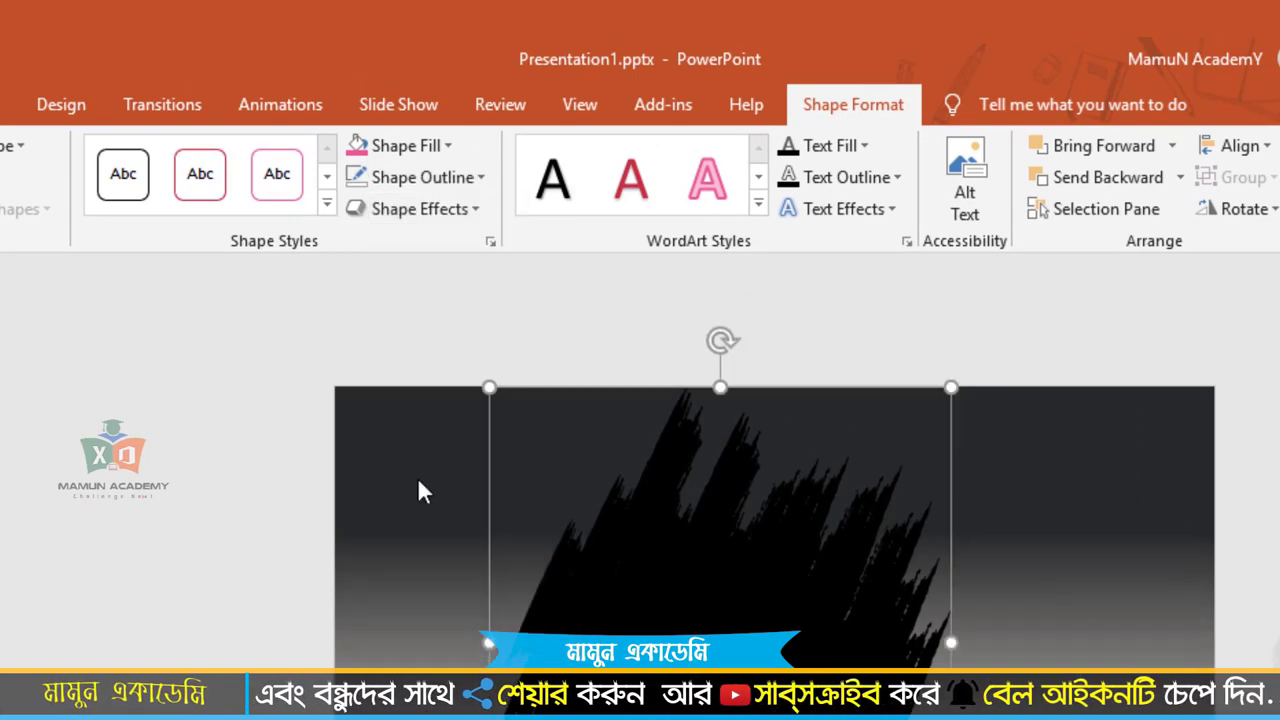
click(450, 147)
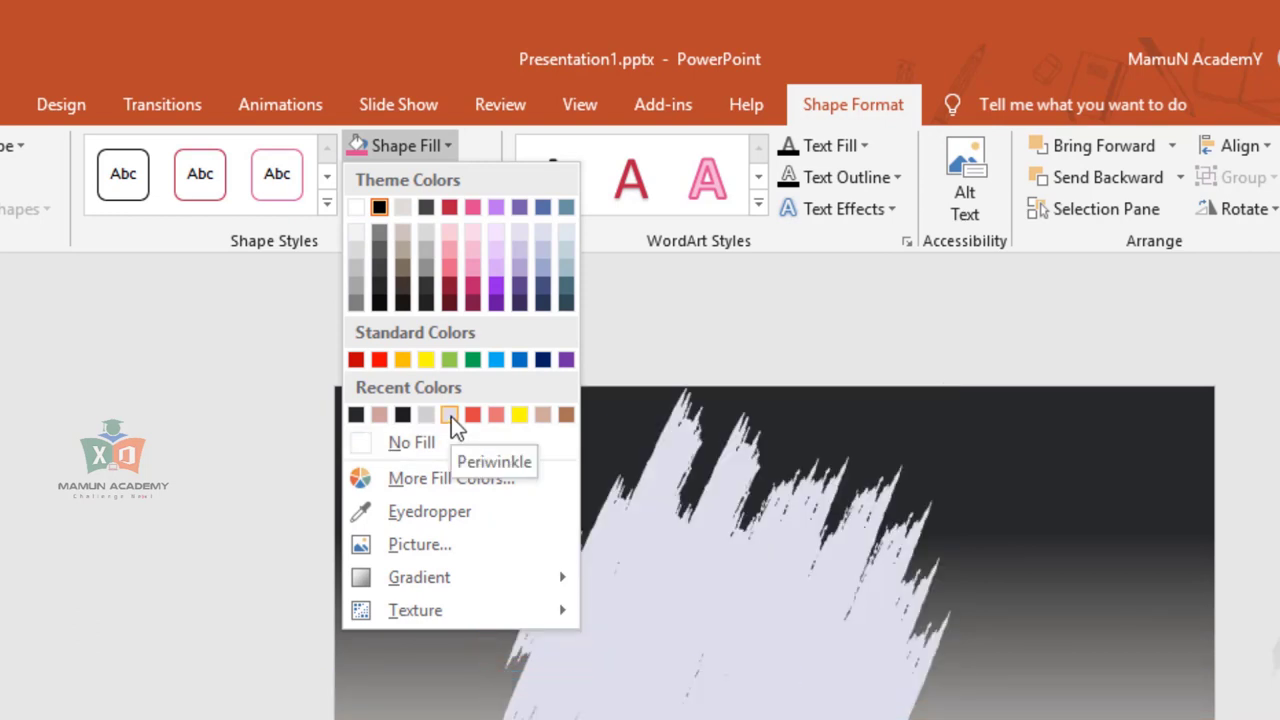
click(451, 416)
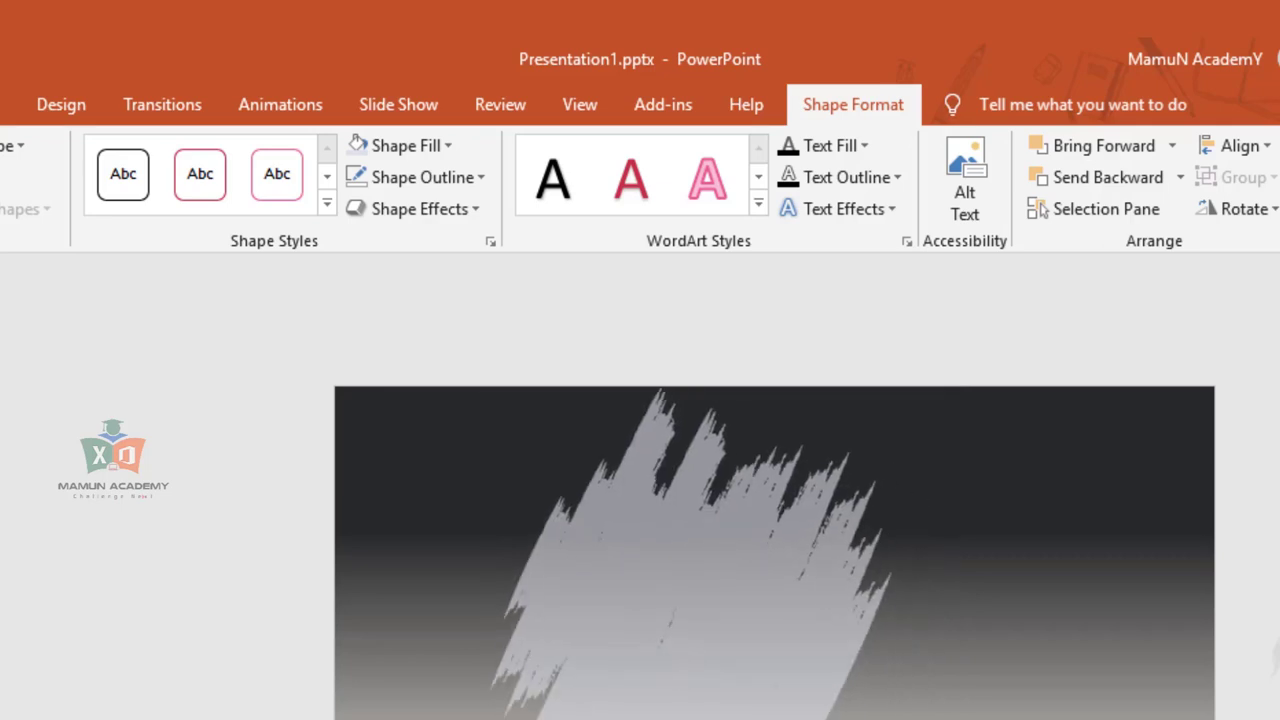
Reposition the brush shape on the slide and choose a Picture fill for it
drag(740, 666, 971, 646)
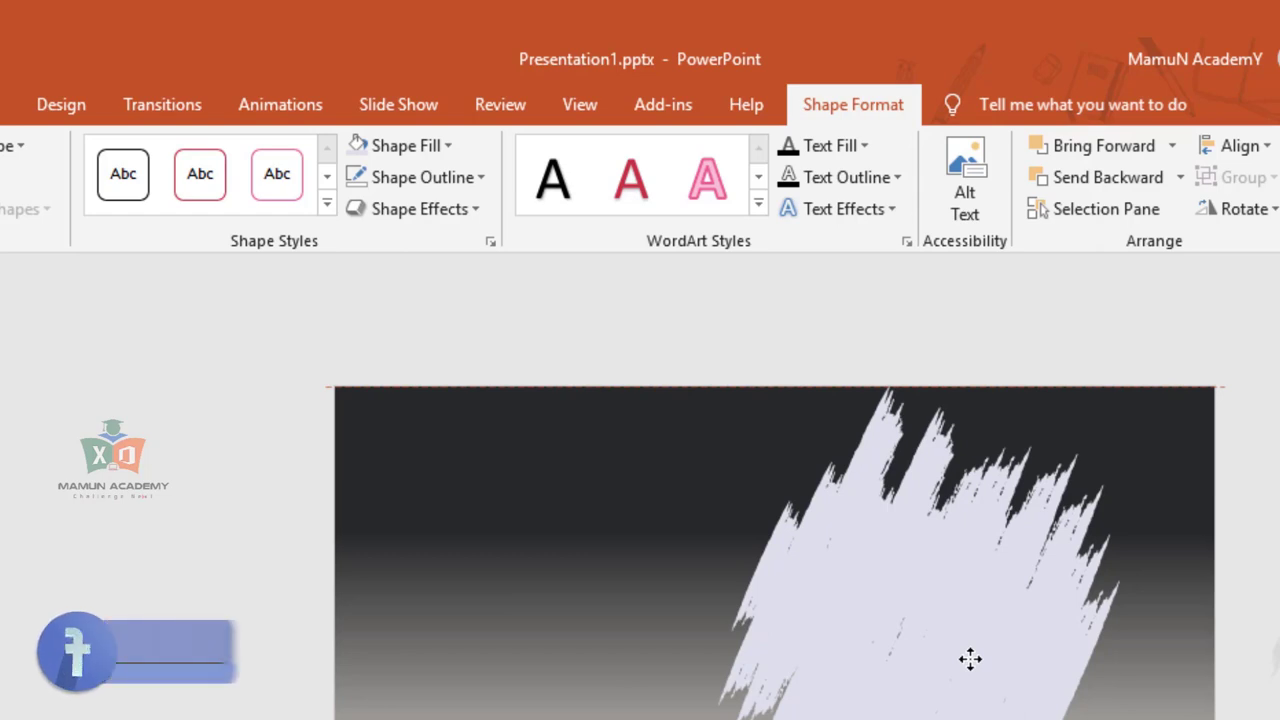
drag(970, 658, 919, 710)
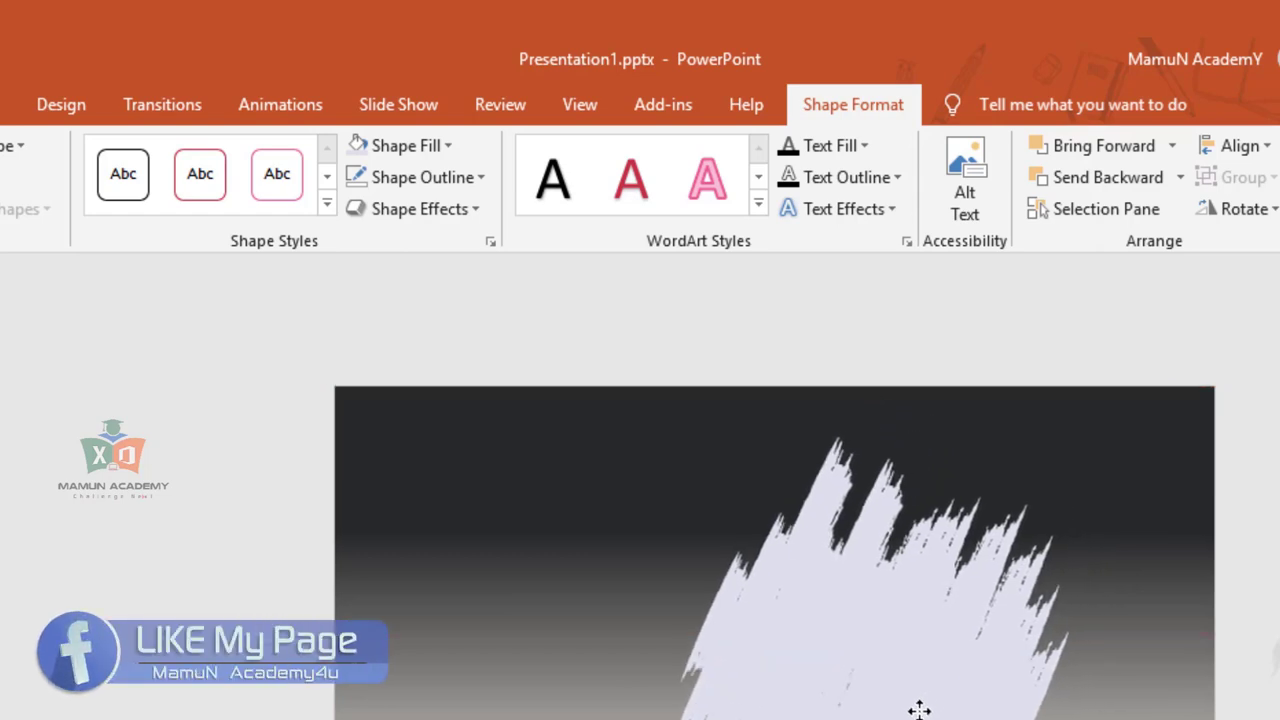
drag(919, 710, 846, 674)
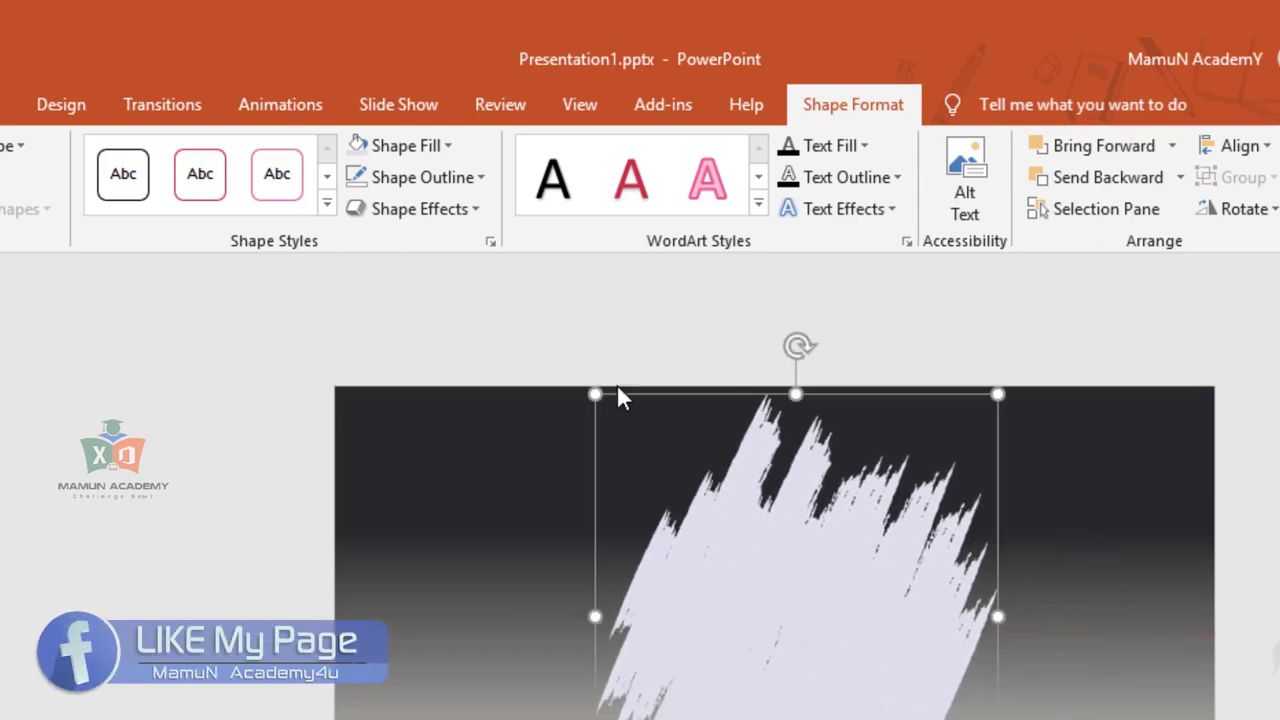
click(455, 146)
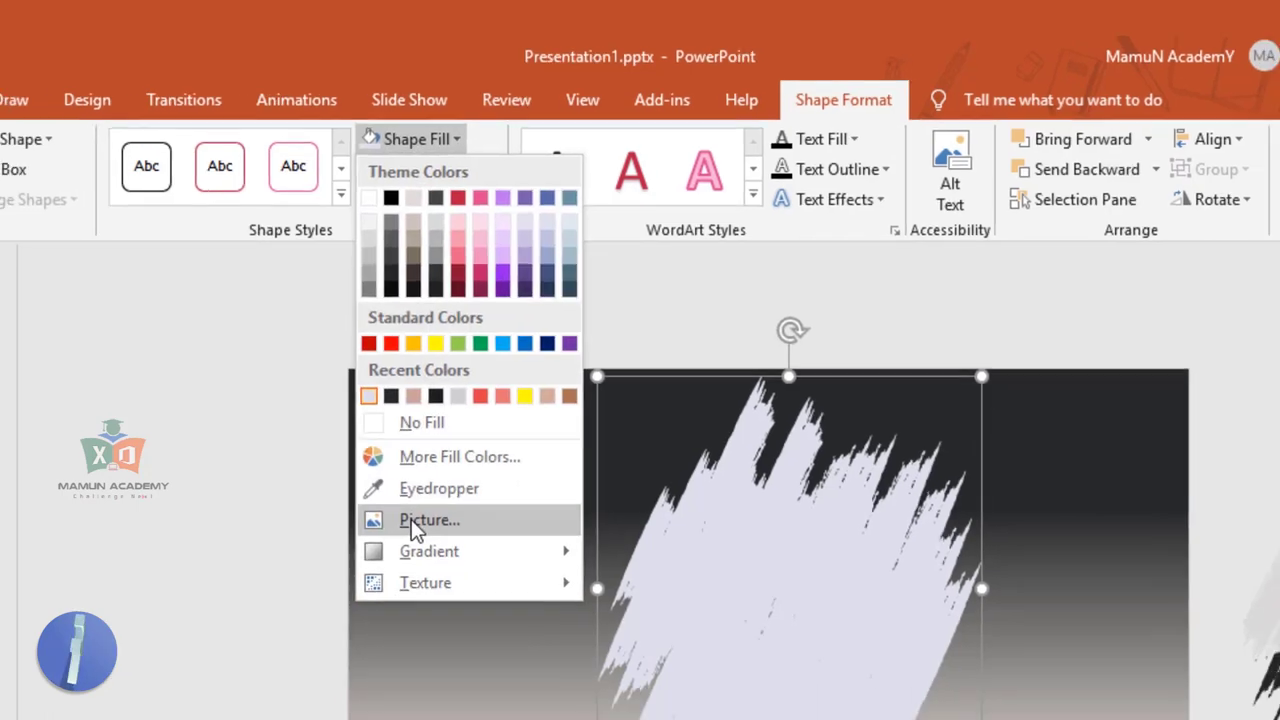
click(412, 544)
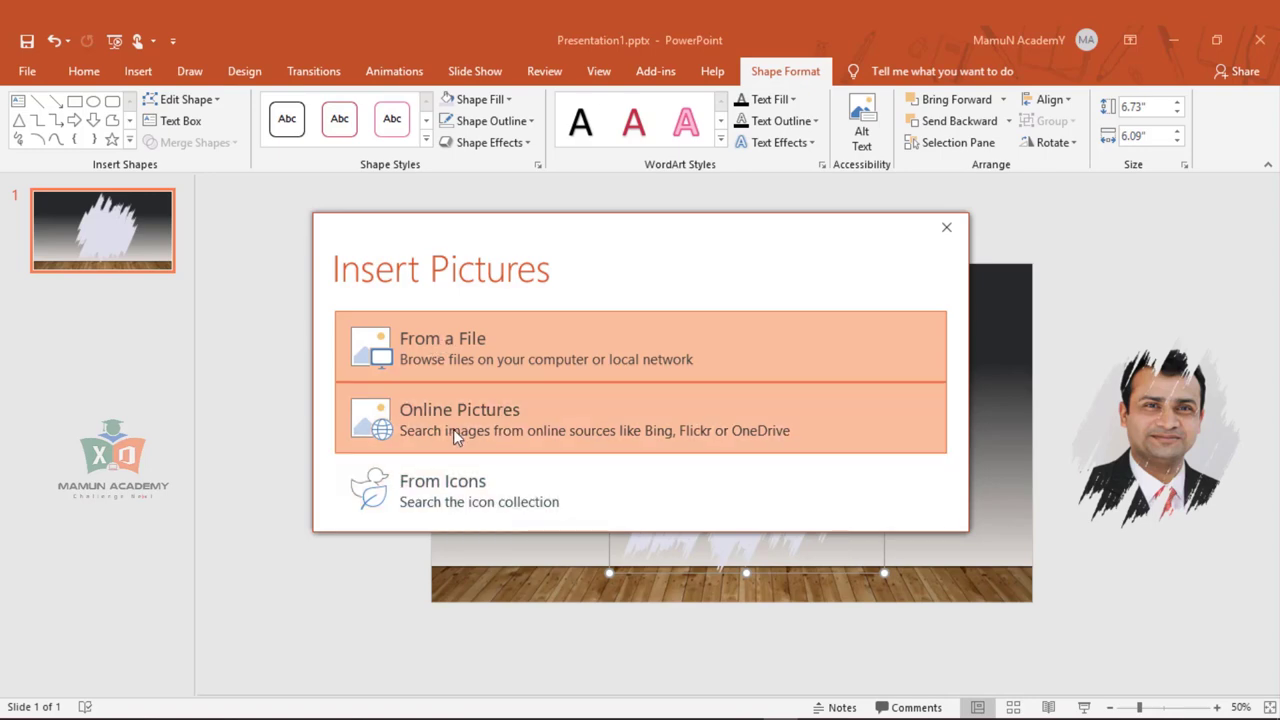
Insert PPT Photo size.jpg from the Attachted document folder as the brush shape's fill
click(448, 338)
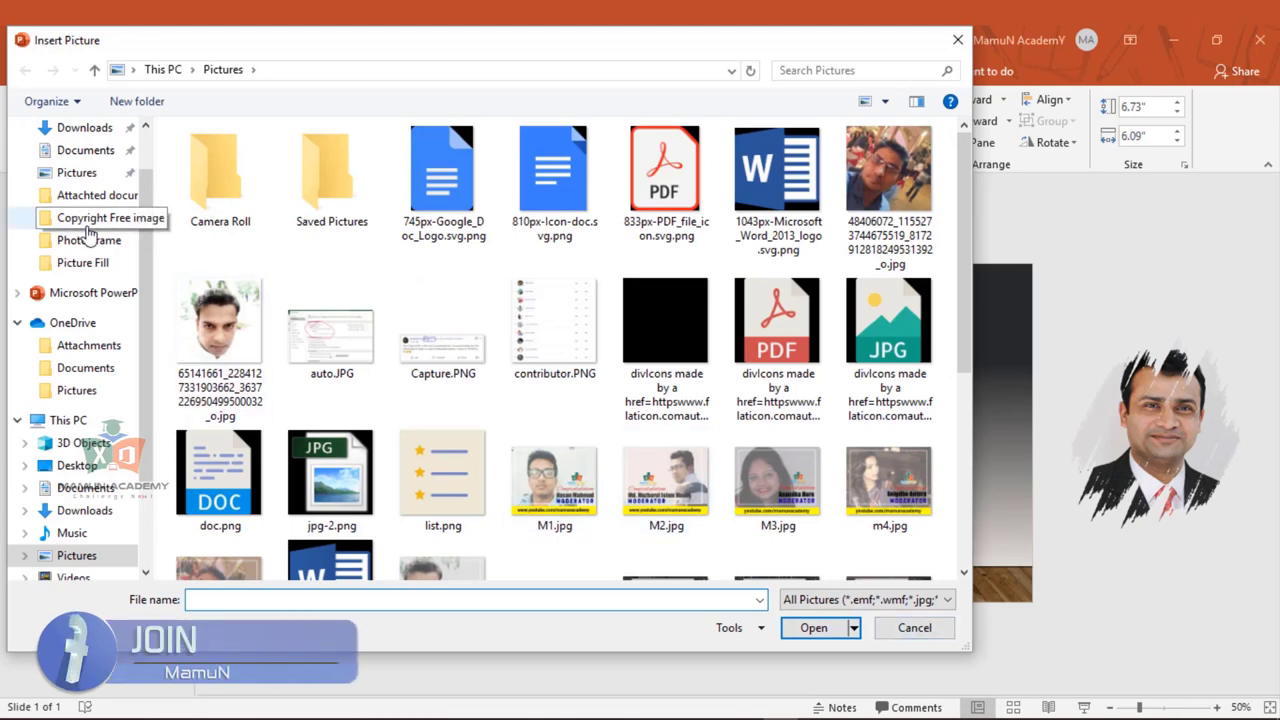
click(95, 195)
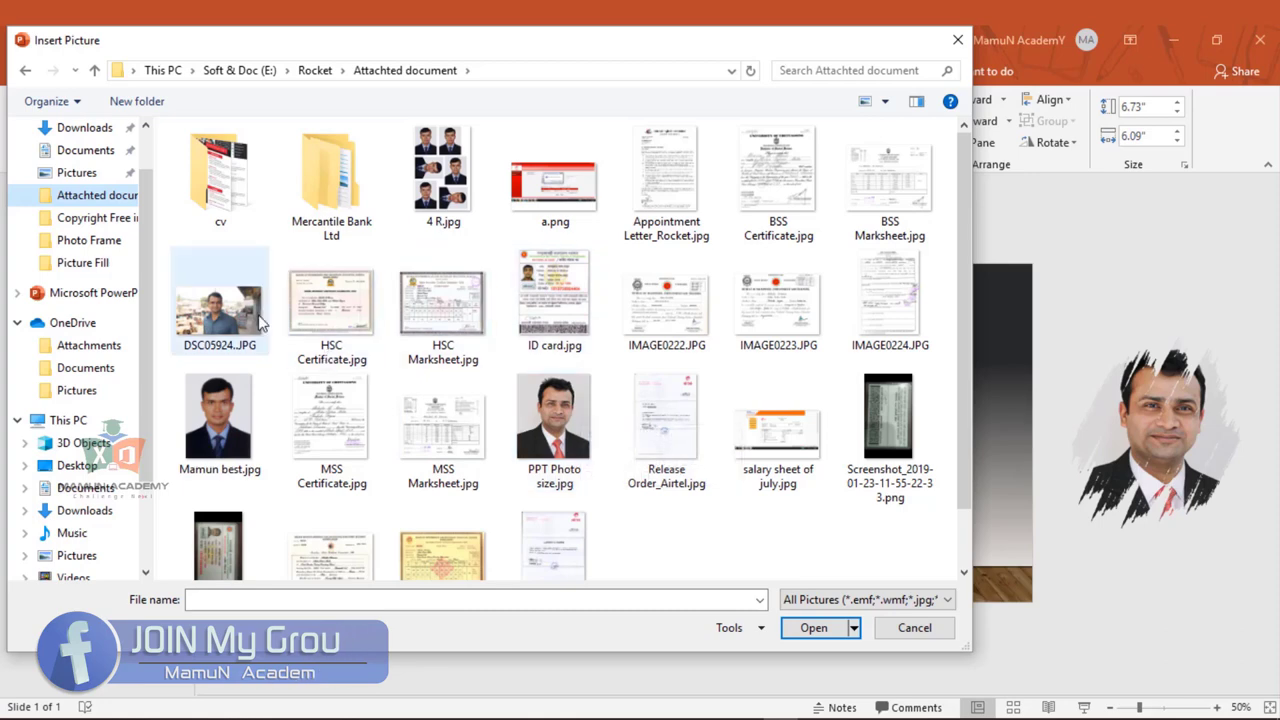
click(560, 412)
click(222, 320)
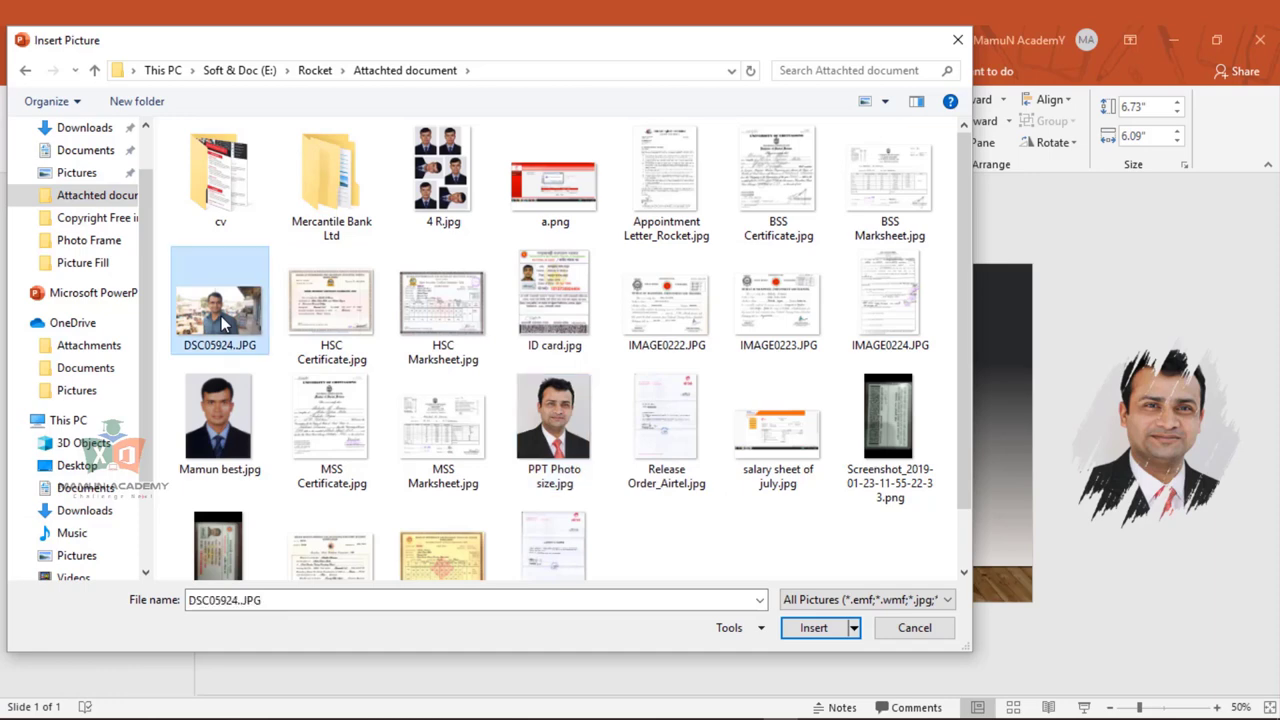
double_click(556, 413)
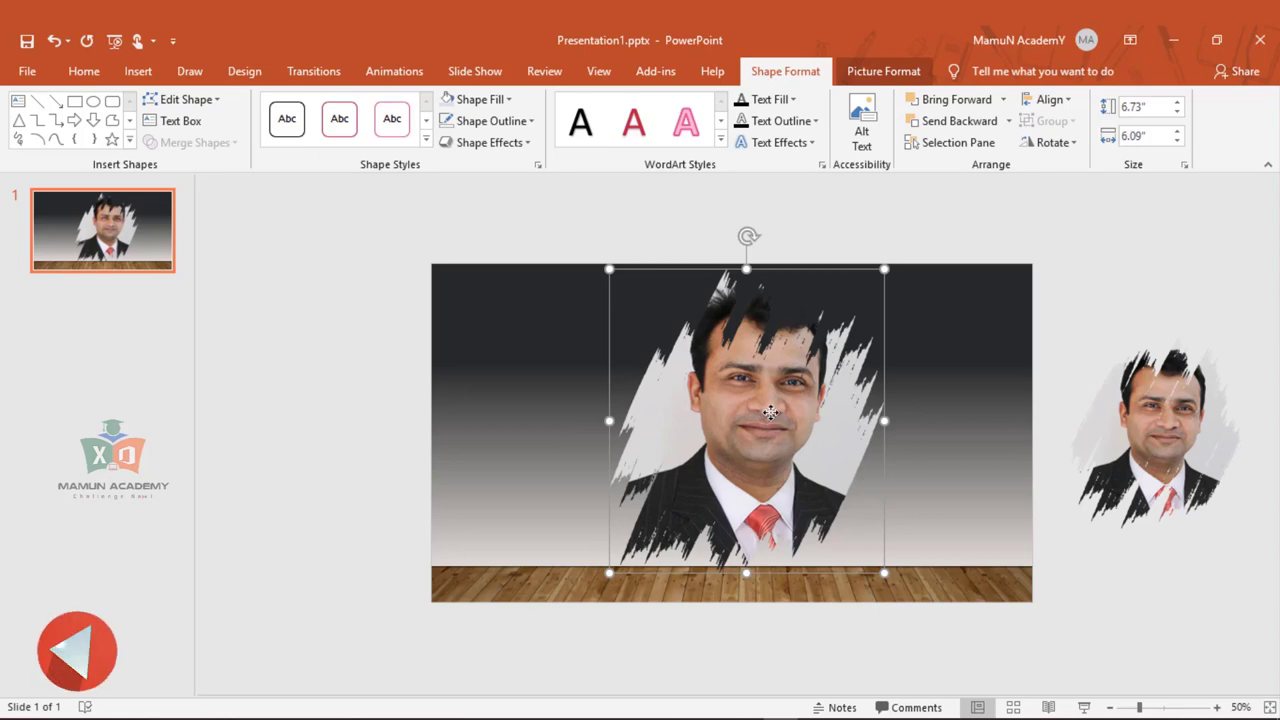
Resize the portrait shape to 6.94" by 6.28" and centre it on the stage
drag(767, 421, 712, 433)
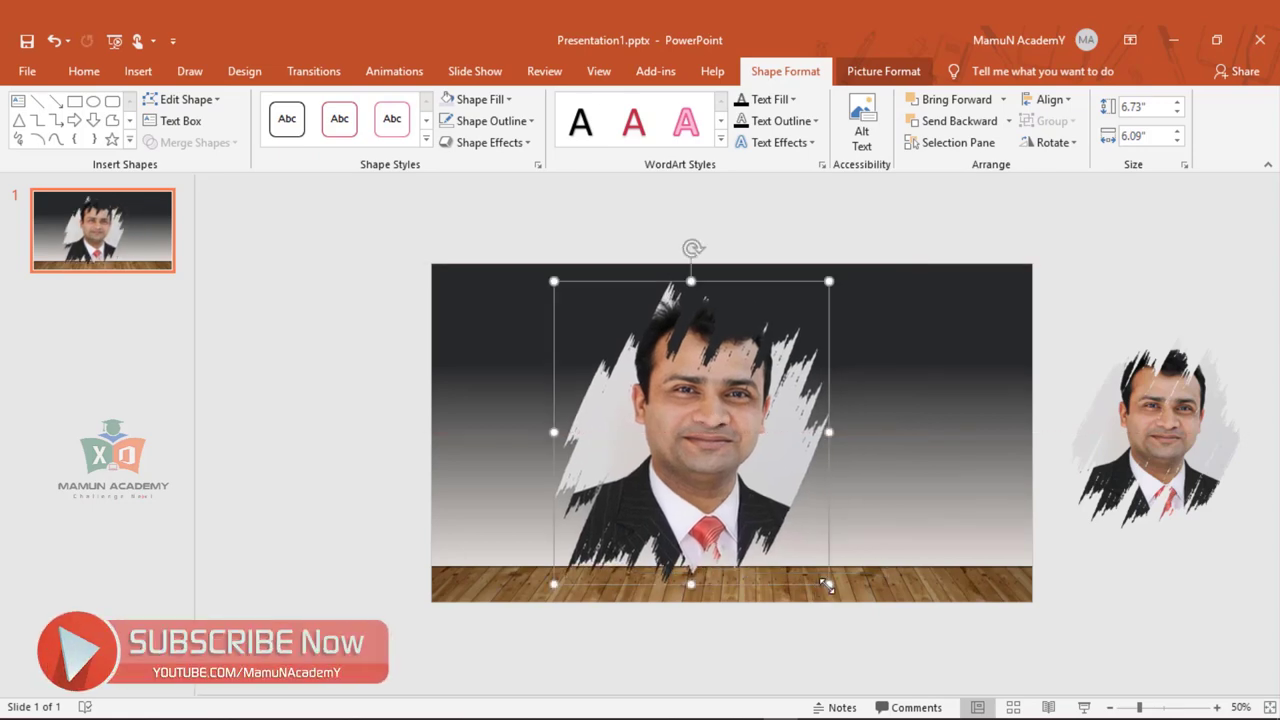
drag(826, 585, 836, 594)
drag(737, 491, 777, 468)
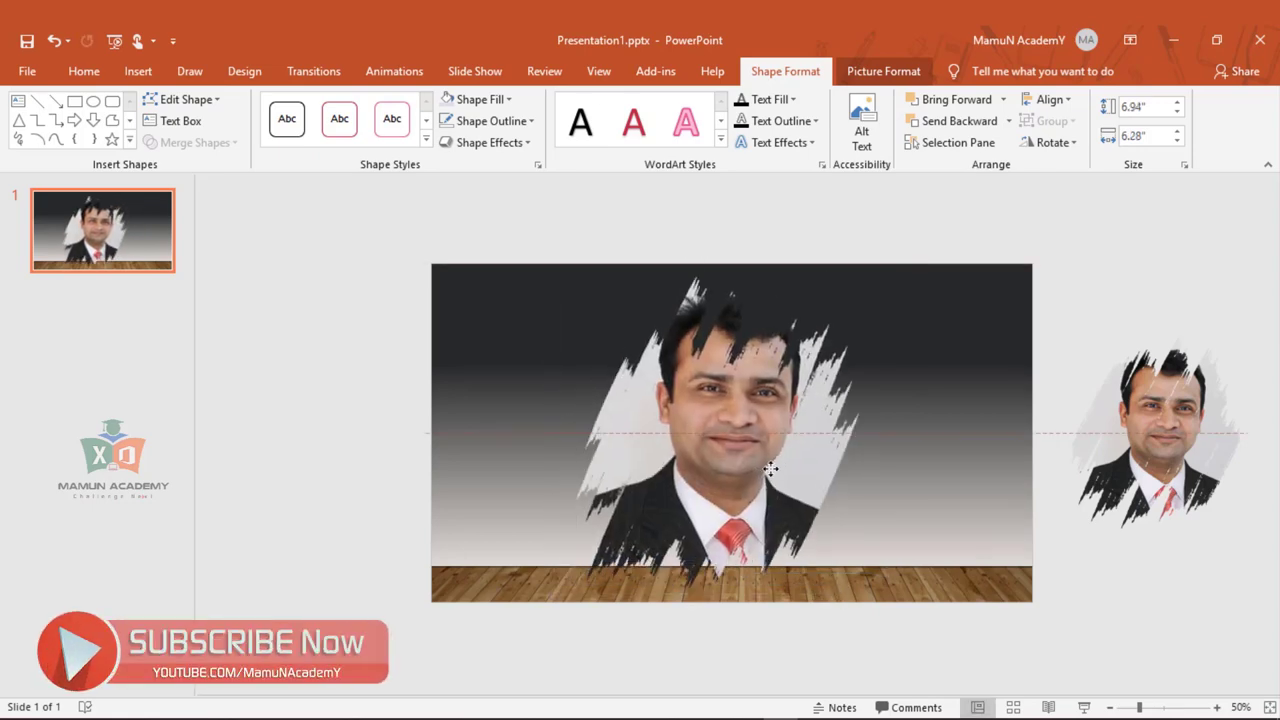
click(926, 357)
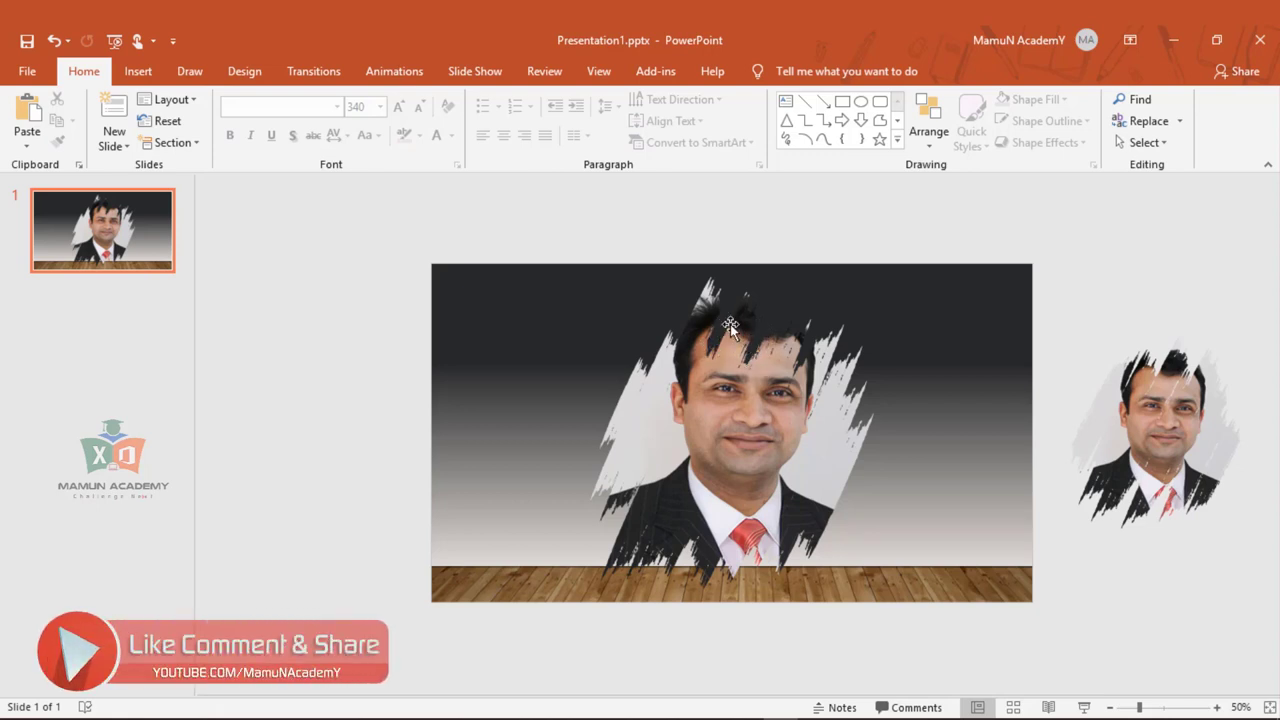
click(795, 457)
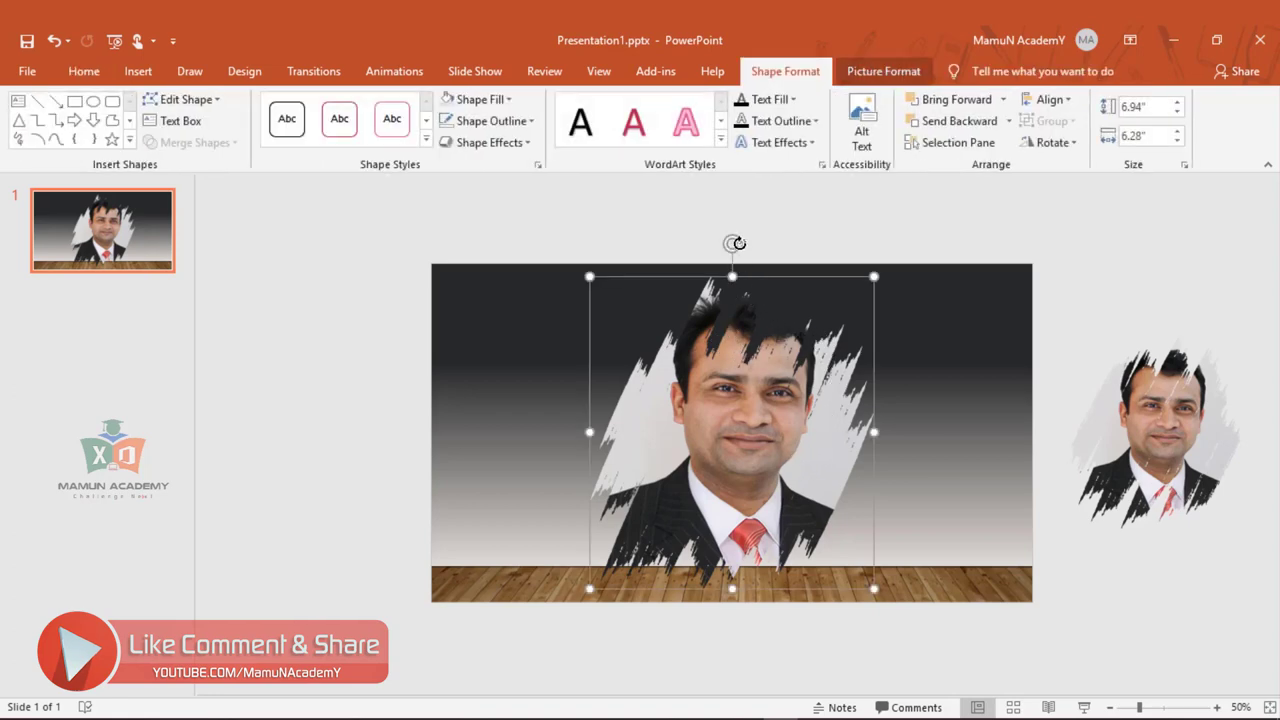
drag(732, 243, 857, 333)
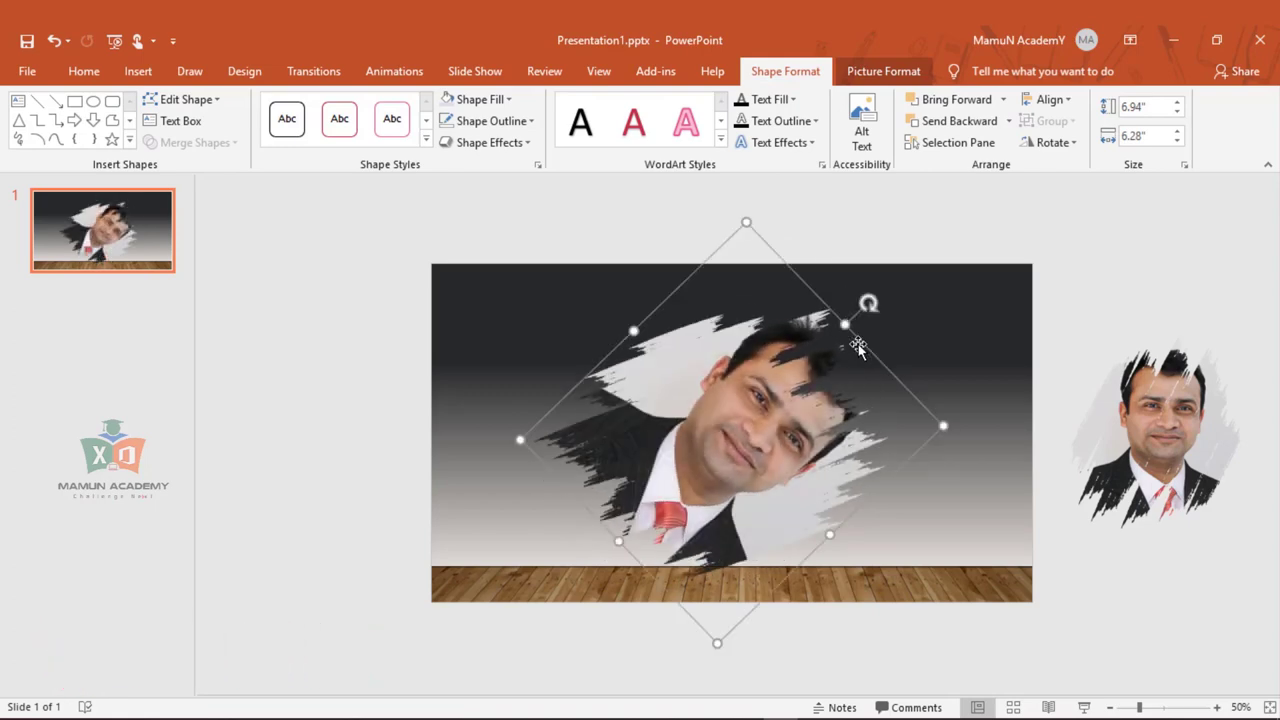
key(ctrl+z)
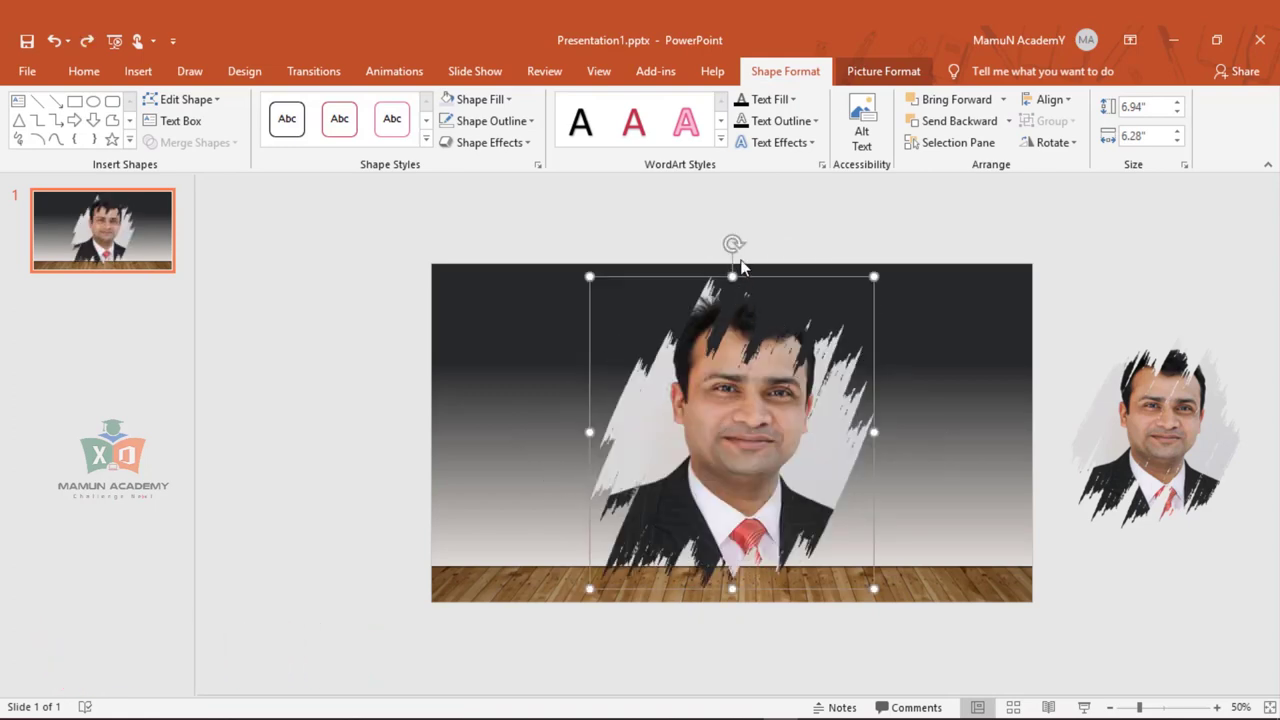
drag(733, 243, 885, 352)
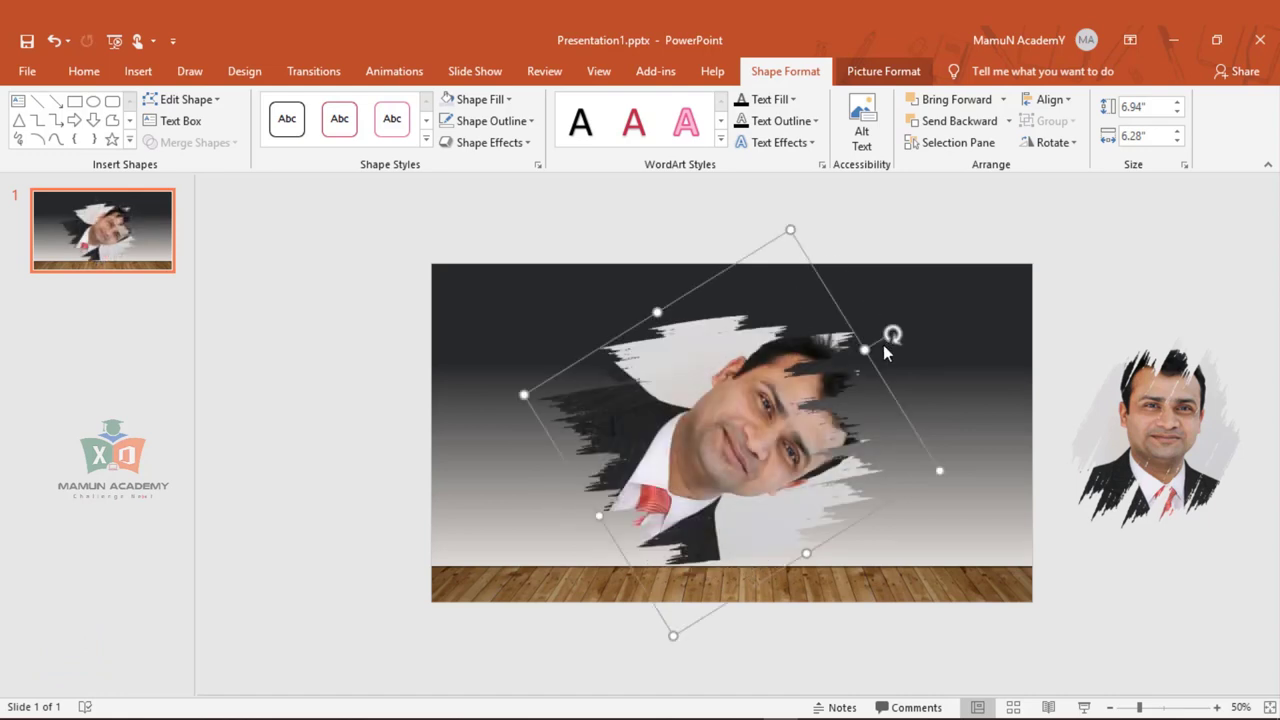
key(ctrl+z)
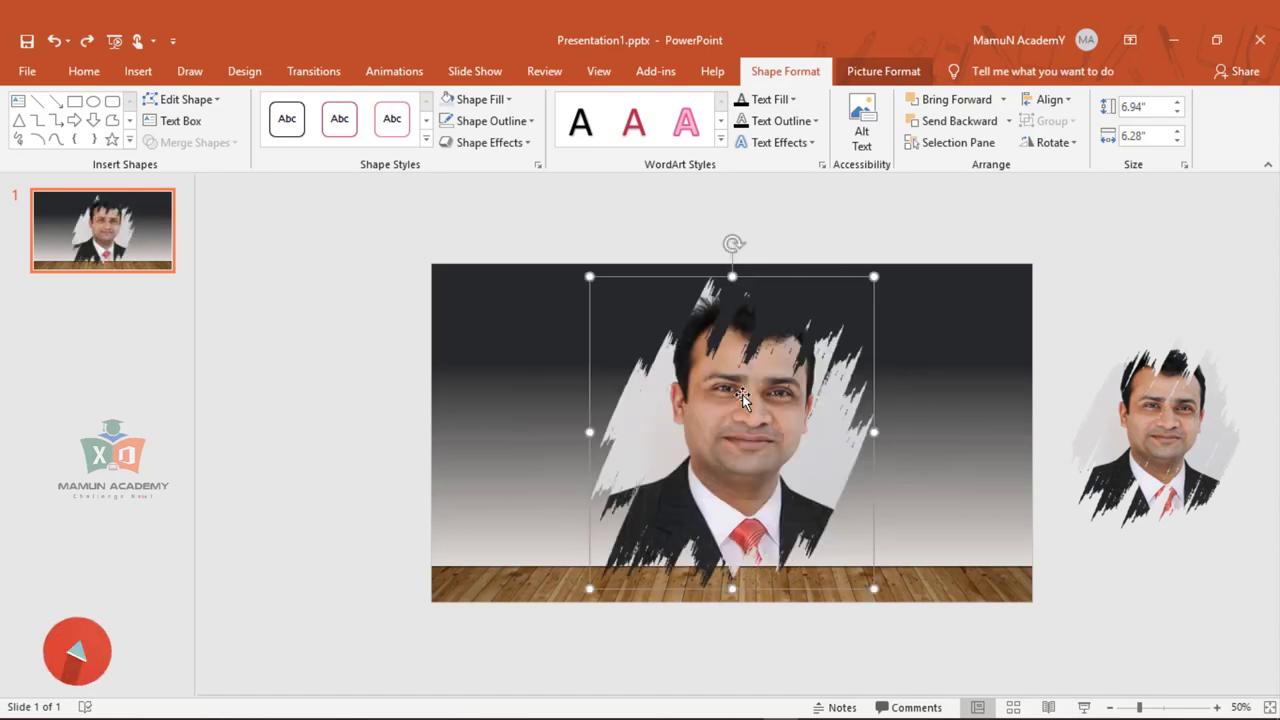
mouse_move(733, 243)
mouse_down()
mouse_move(803, 262)
mouse_move(849, 364)
mouse_up()
click(943, 358)
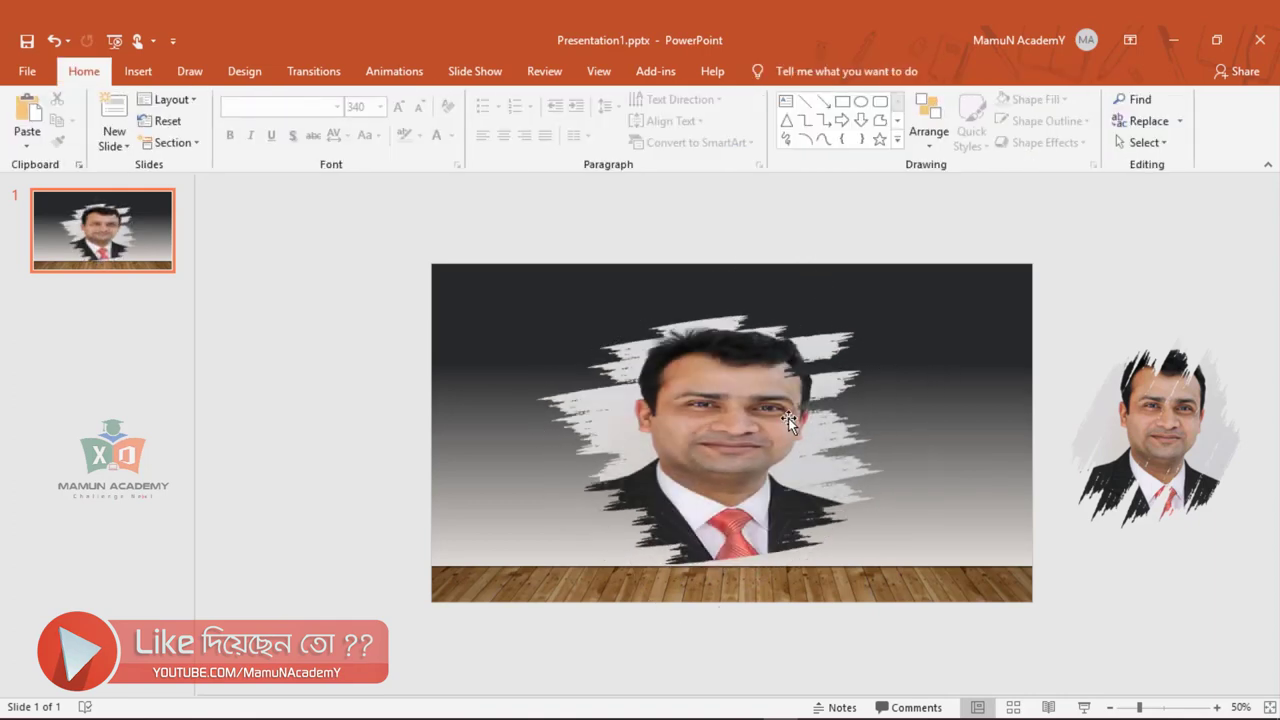
click(695, 328)
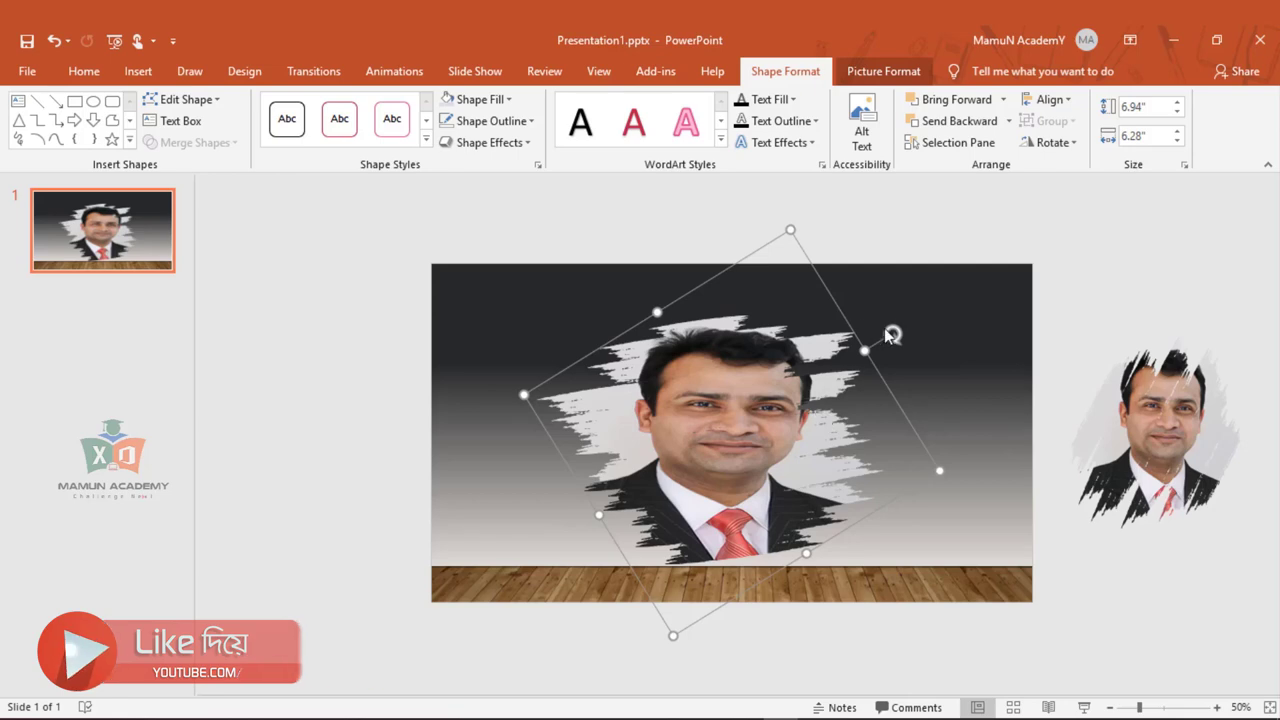
drag(893, 332, 913, 410)
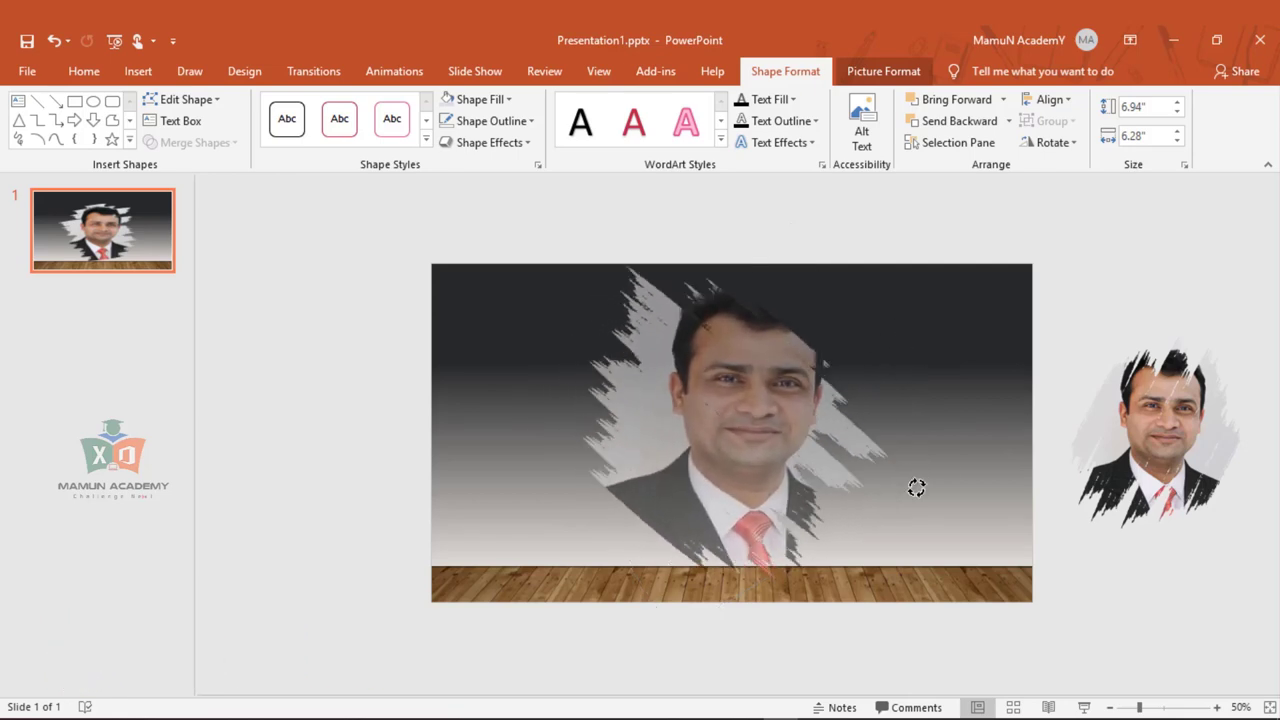
mouse_move(913, 410)
mouse_down()
mouse_move(918, 512)
mouse_move(893, 566)
mouse_move(925, 472)
mouse_up()
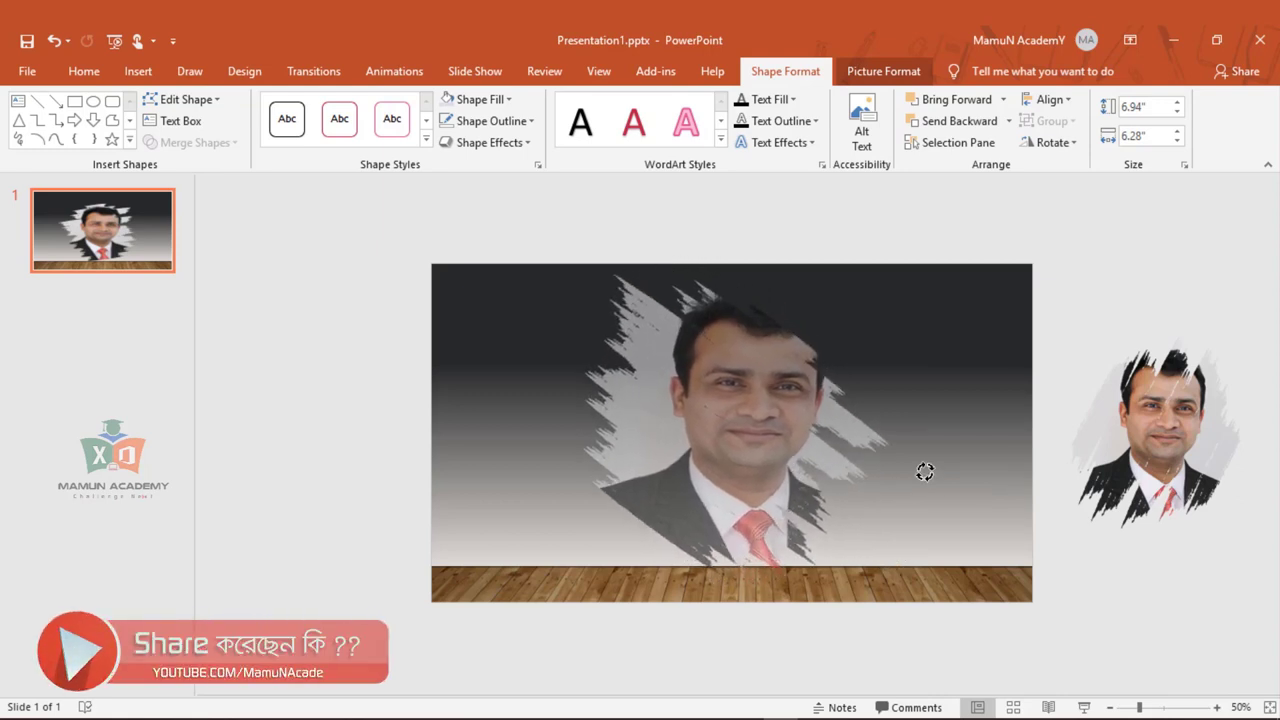
drag(925, 472, 927, 471)
click(977, 404)
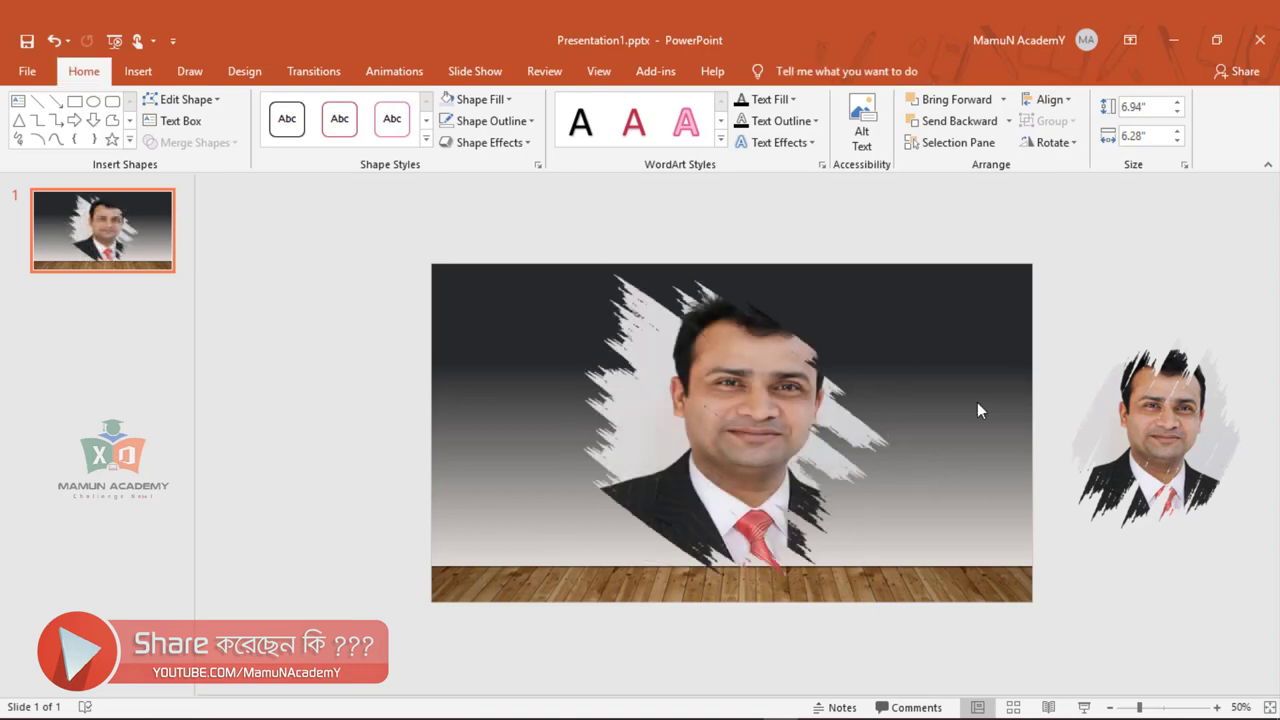
click(775, 425)
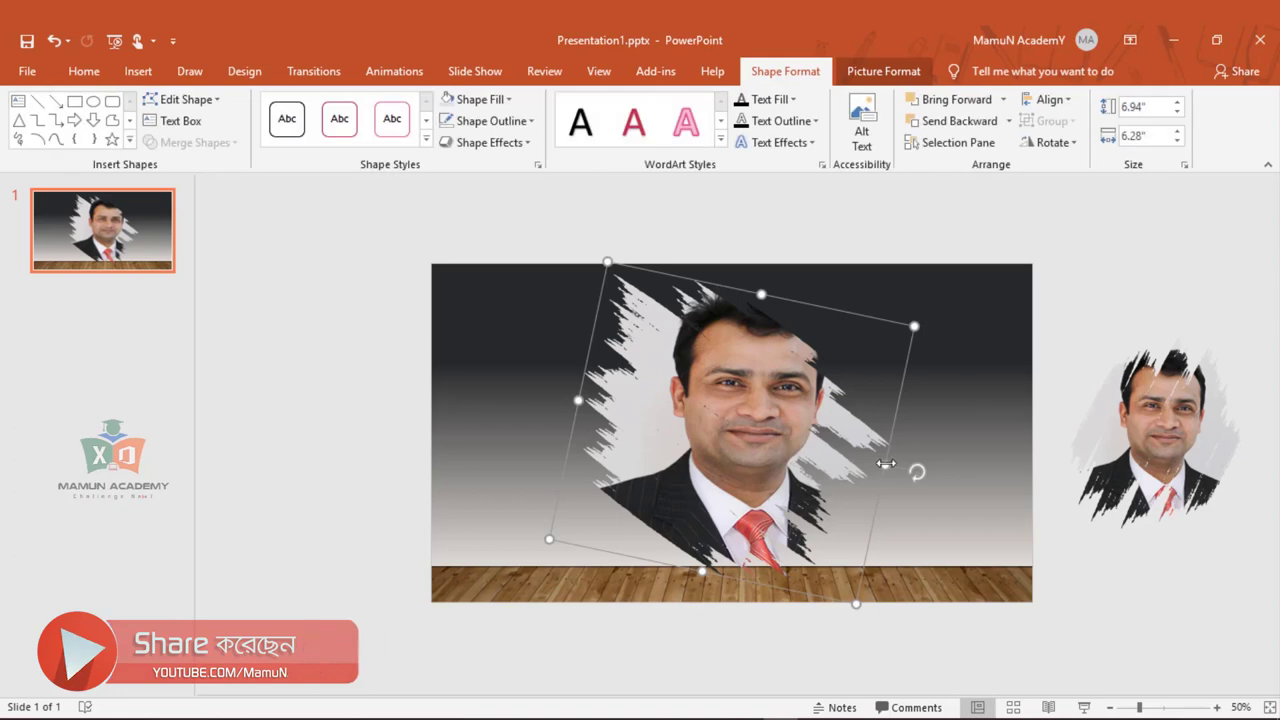
mouse_move(917, 471)
mouse_down()
mouse_move(887, 541)
mouse_move(736, 593)
mouse_up()
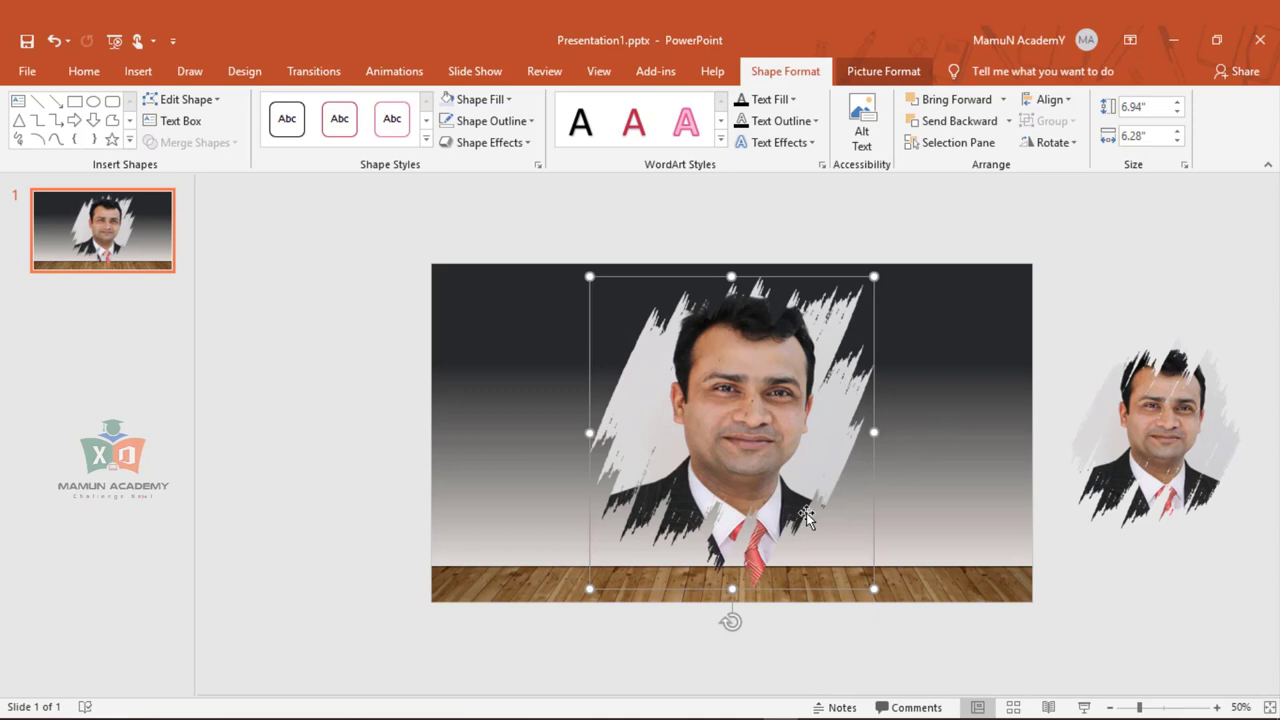
Rotate the portrait shape clockwise, then move it back to the slide centre
drag(735, 622, 950, 564)
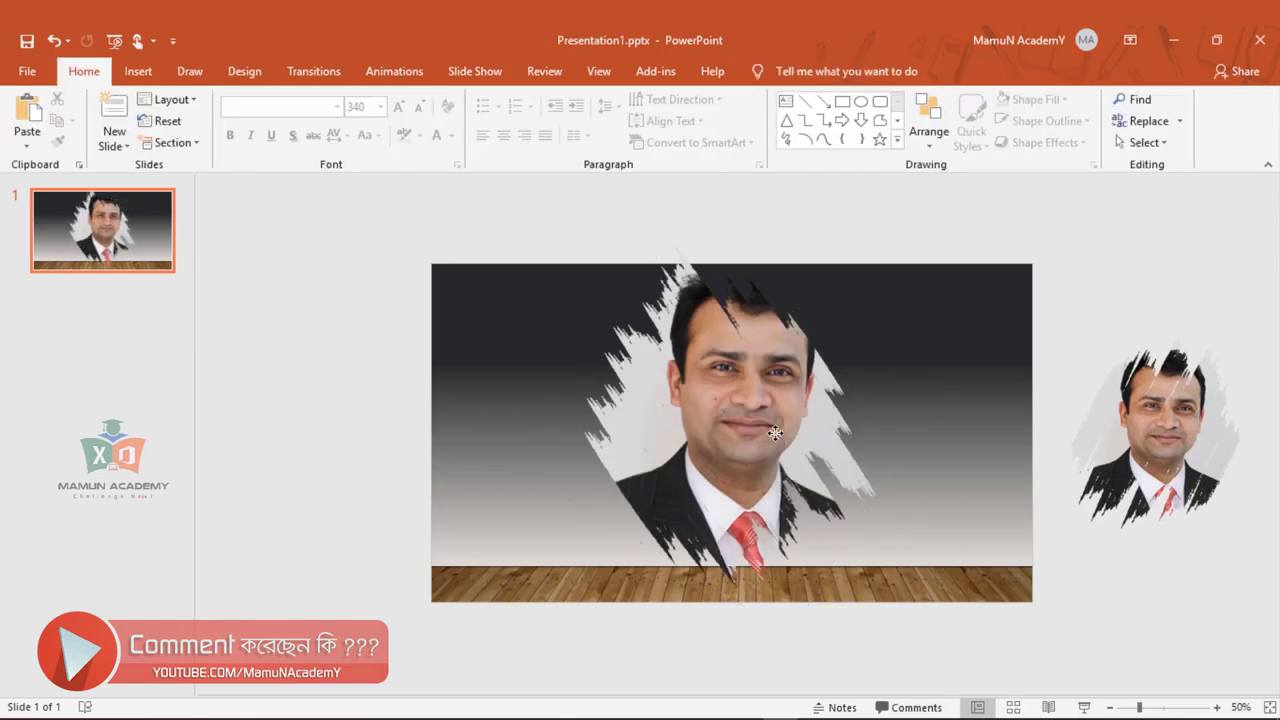
drag(897, 531, 914, 514)
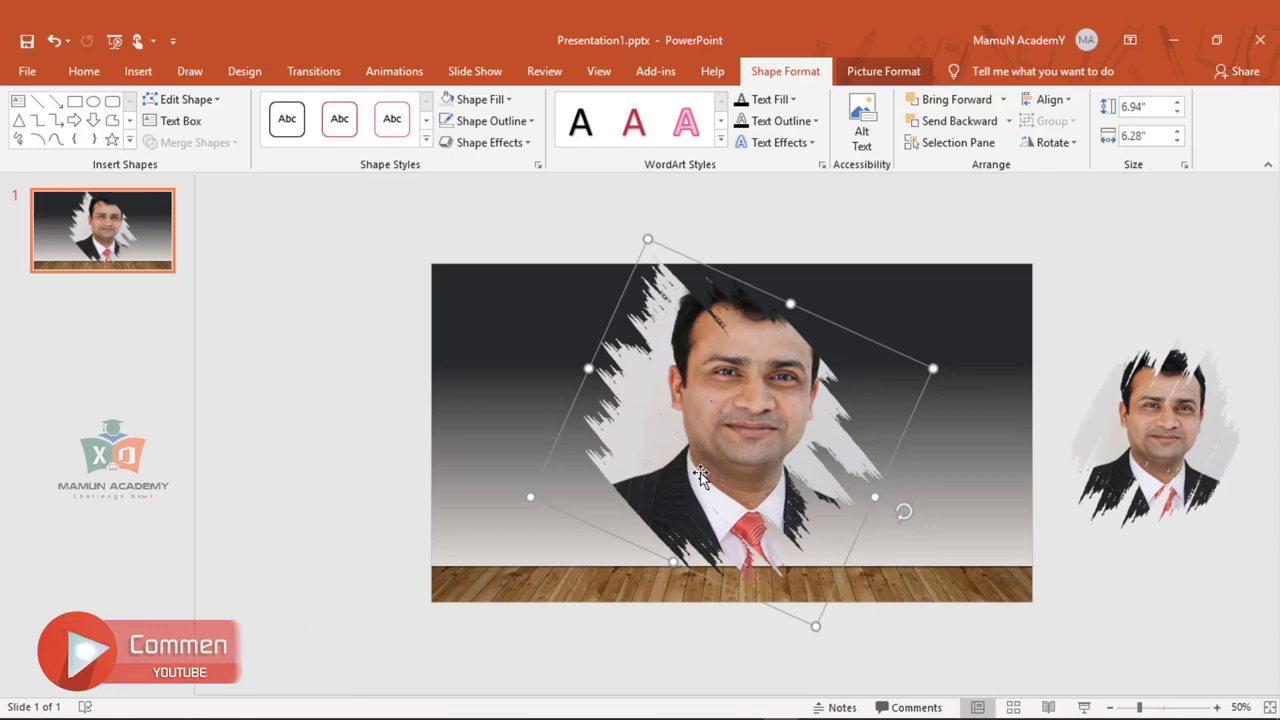
click(522, 252)
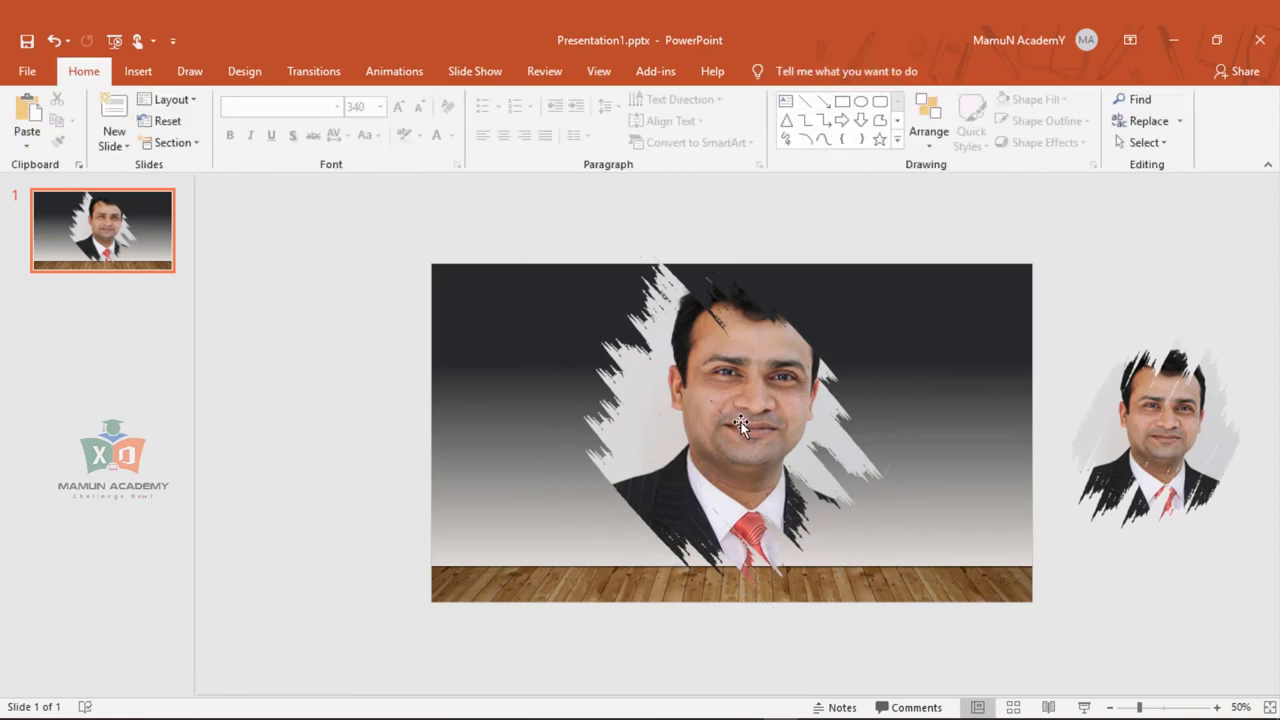
drag(740, 425, 739, 434)
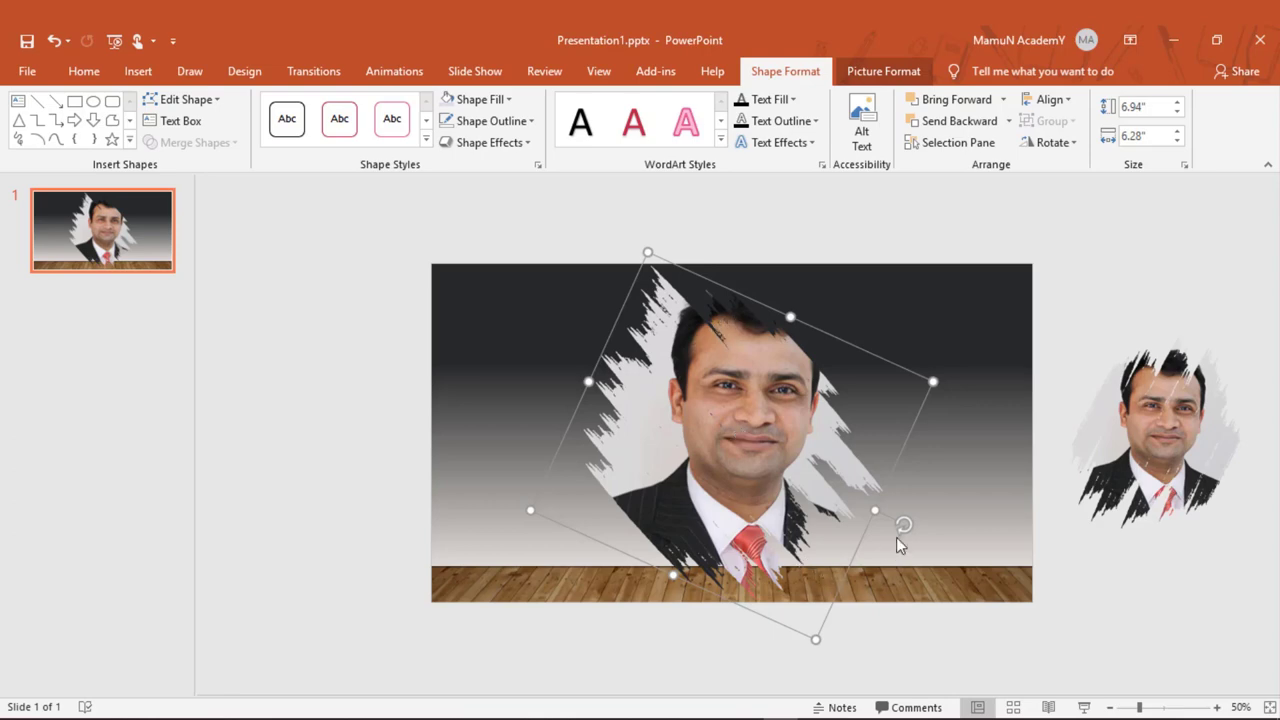
Readjust the tilt to a slight clockwise angle and recentre the shape on the stage
mouse_move(905, 526)
mouse_down()
mouse_move(747, 318)
mouse_move(775, 316)
mouse_up()
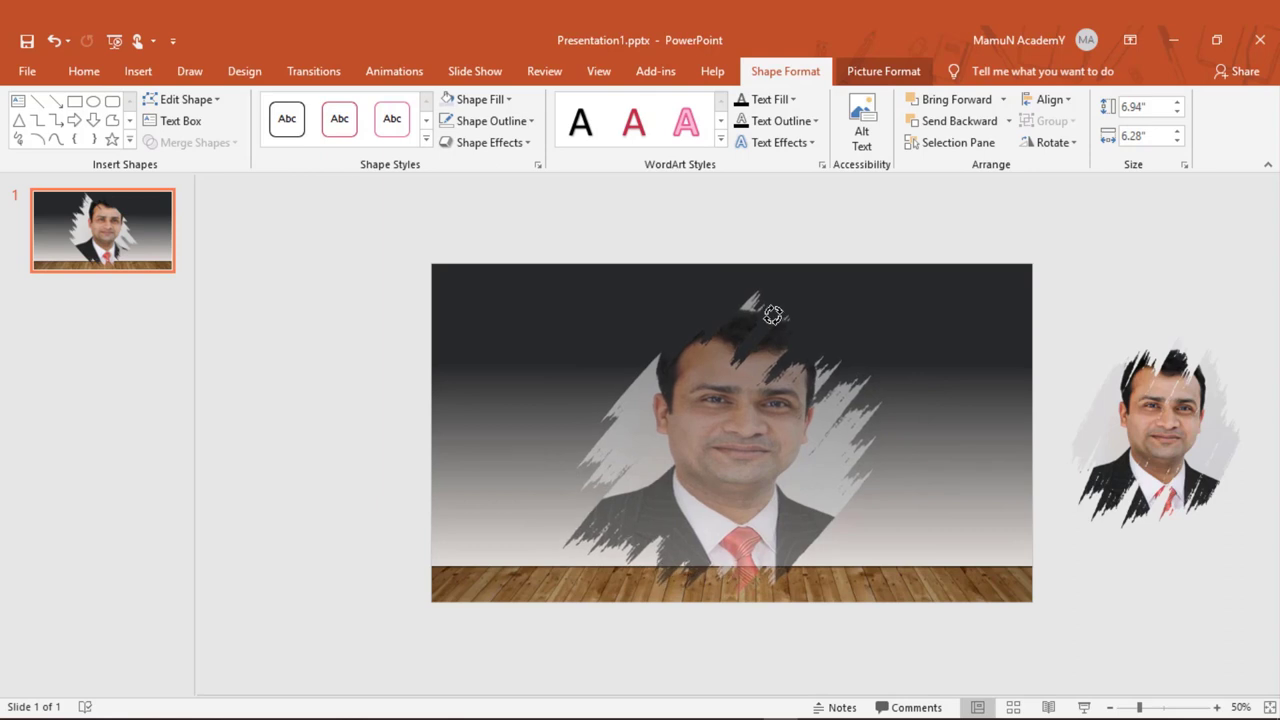
drag(775, 316, 766, 313)
drag(749, 429, 747, 430)
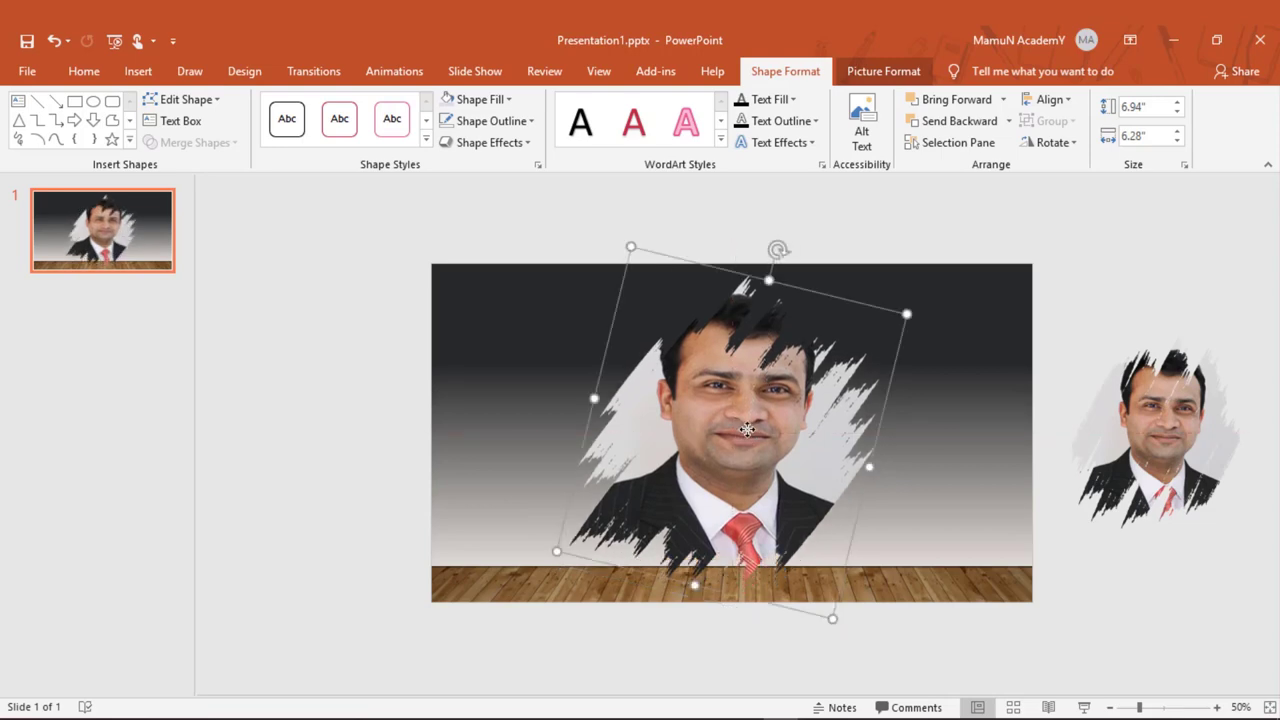